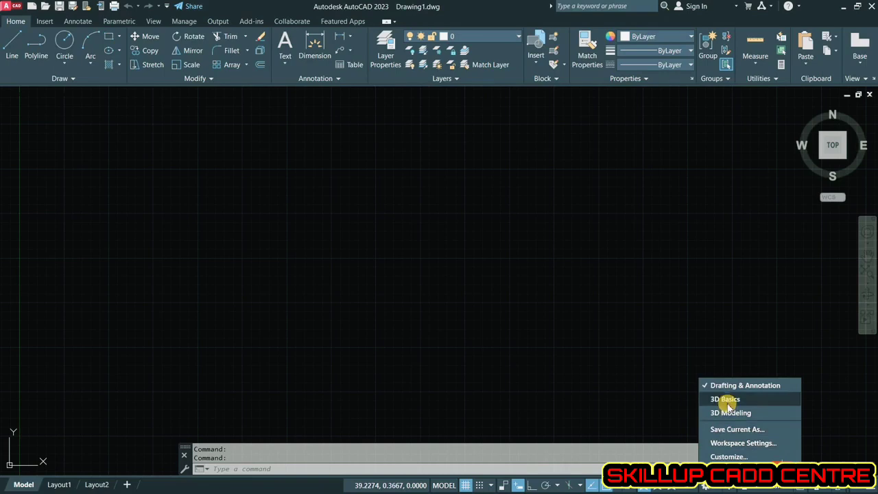
Switch to the 3D Modeling workspace and add the Dynamic UCS toggle to the status bar
left_click(726, 412)
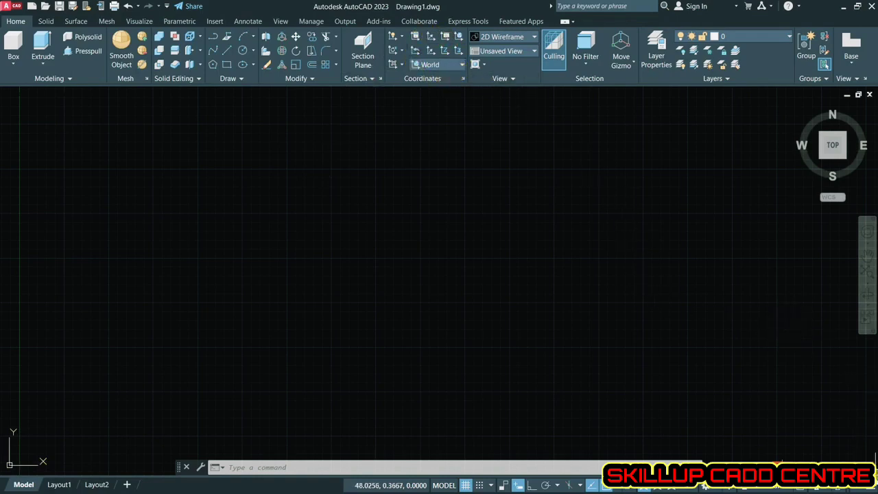
left_click(869, 486)
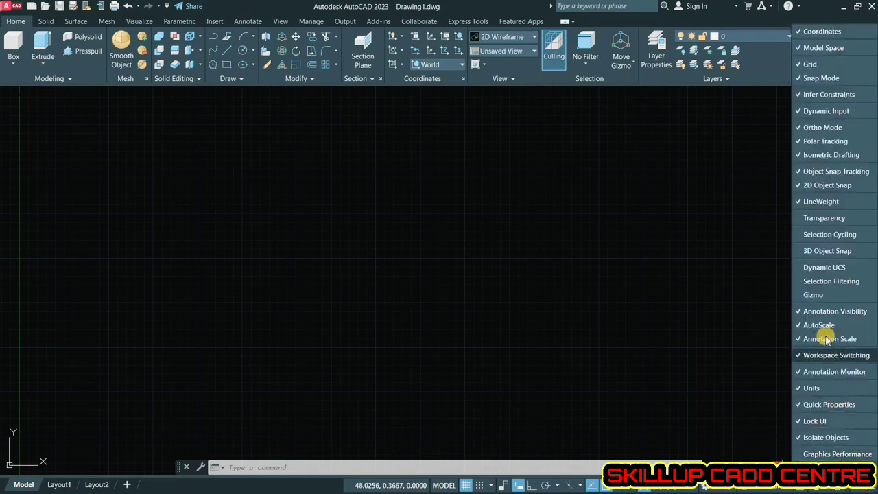
left_click(822, 269)
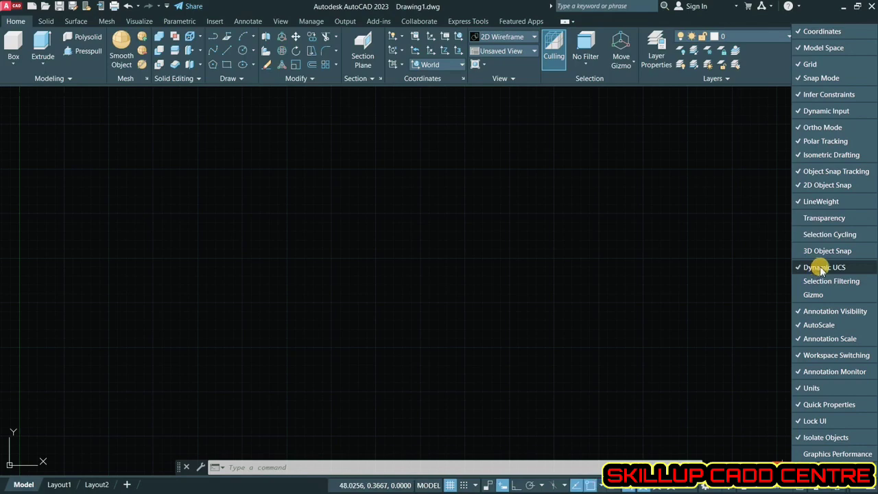
left_click(824, 268)
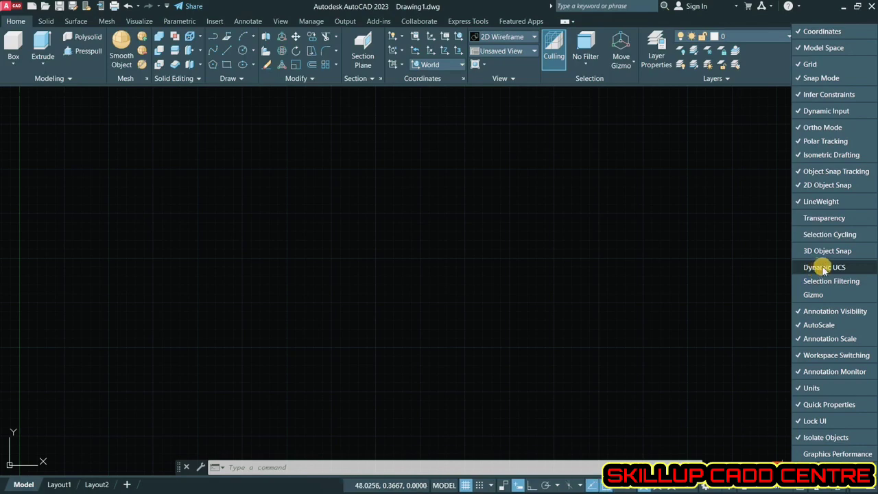
left_click(824, 268)
left_click(824, 268)
left_click(824, 268)
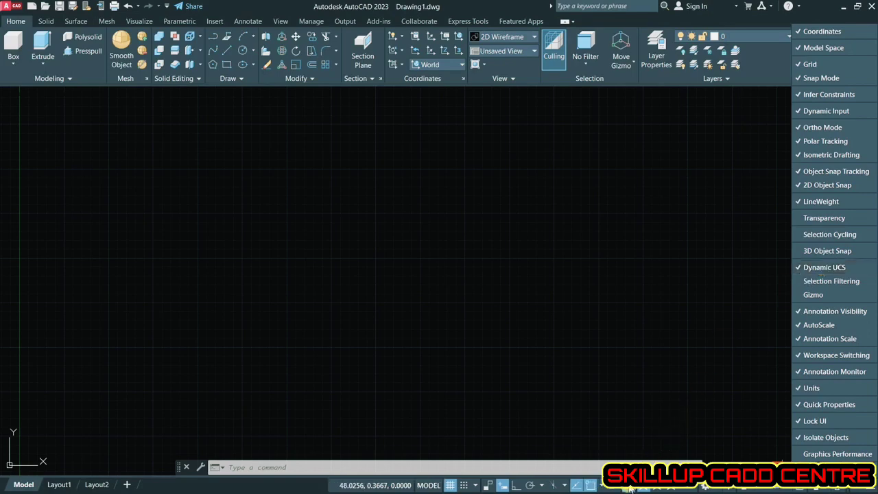
left_click(657, 337)
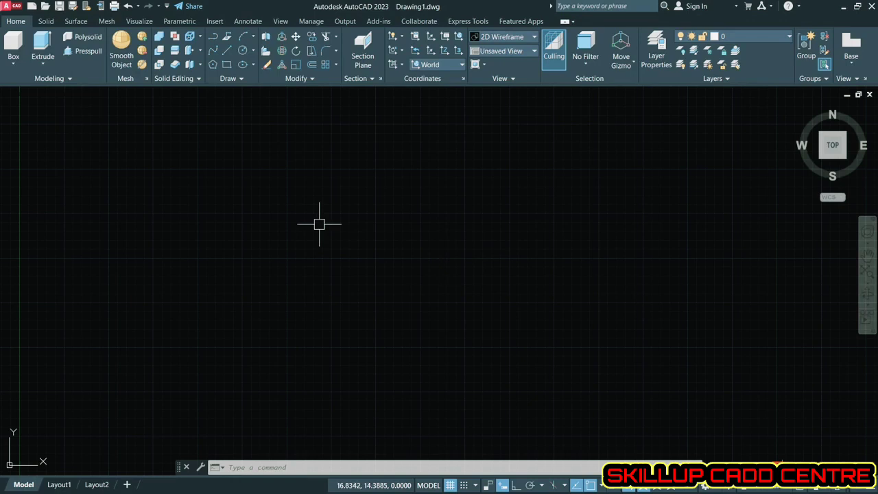
Create a solid box with a base of about 10.8 by 8.6 units and a height of 4
left_click(18, 67)
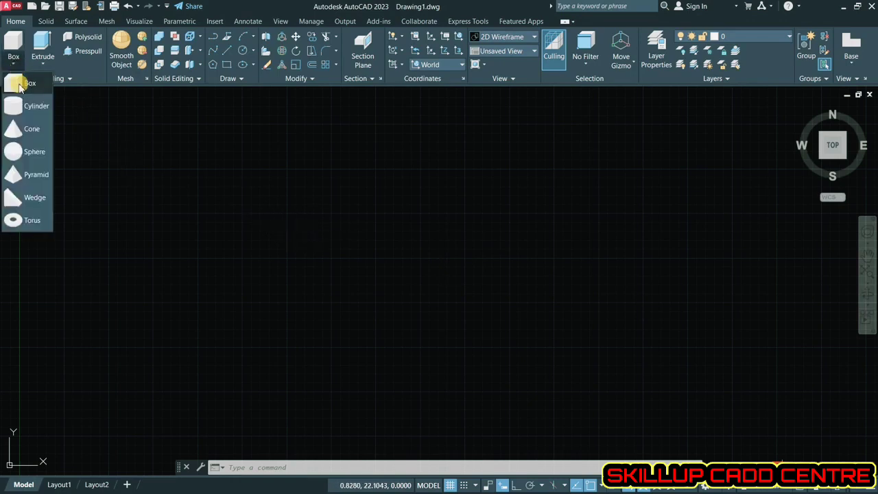
left_click(20, 84)
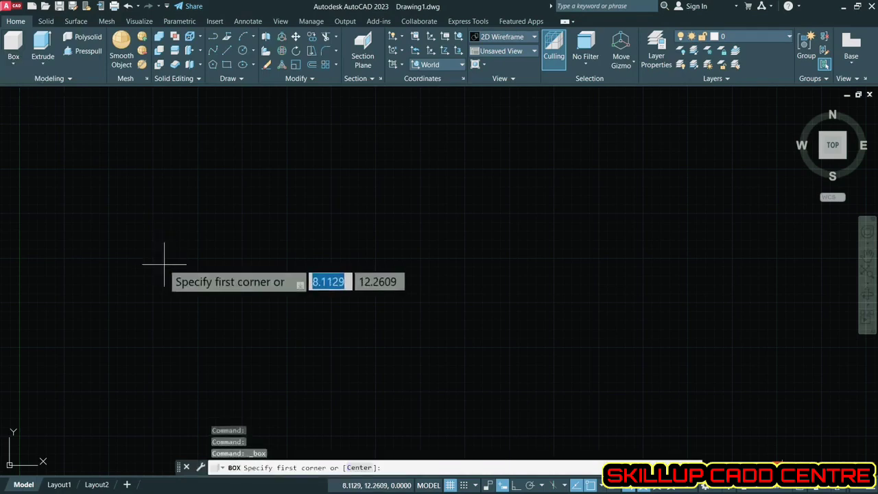
left_click(221, 348)
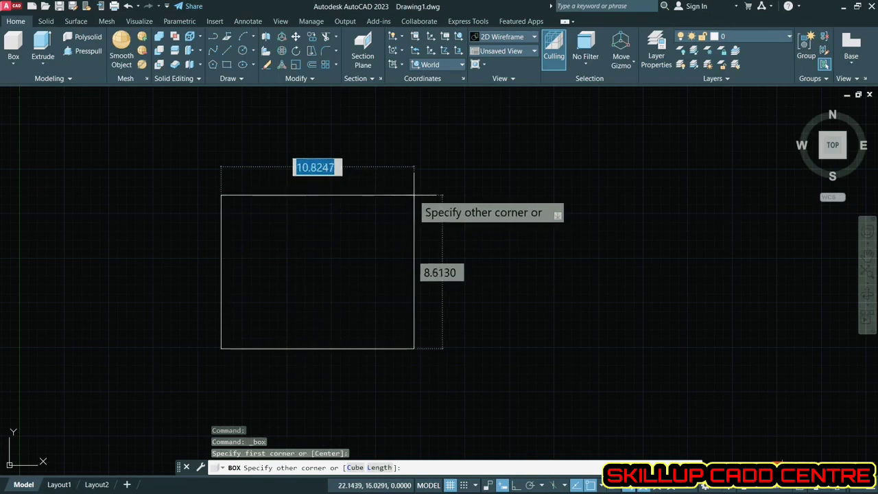
left_click(414, 194)
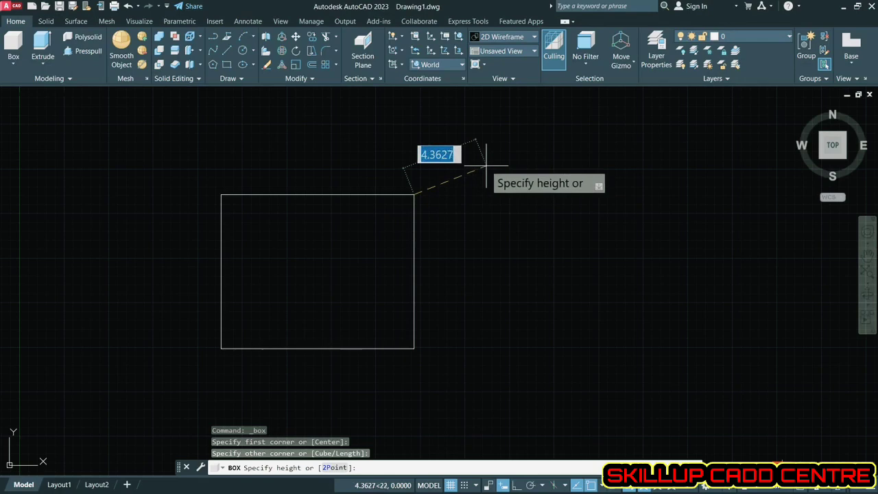
type("4")
key("Return")
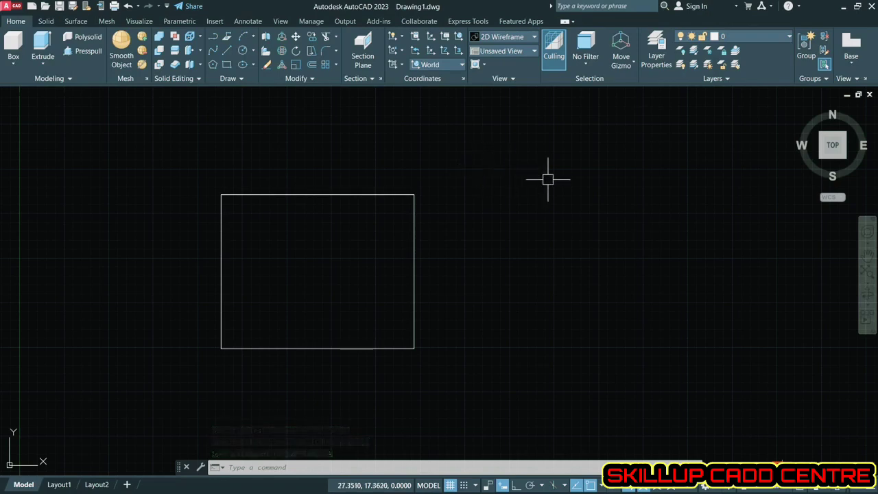
Show the box in the southwest isometric view with the Conceptual visual style, dismissing the 3D display performance tip for good
left_click(821, 161)
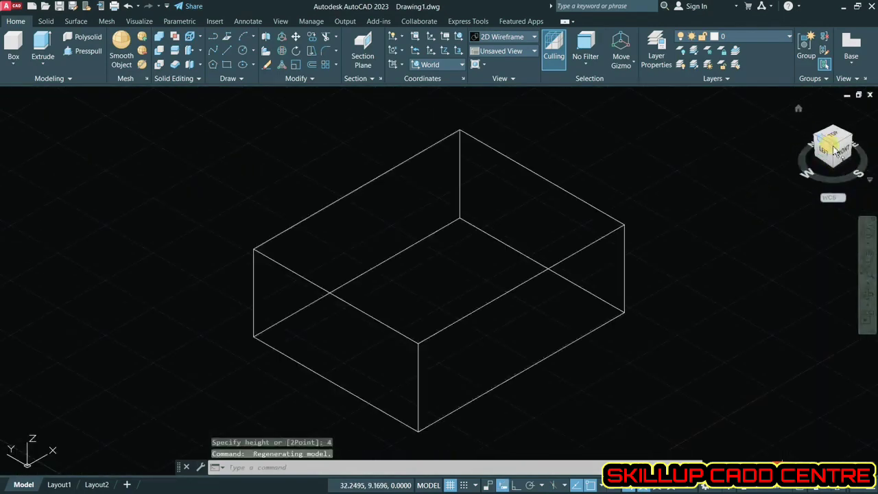
middle_click_drag(435, 281, 410, 275)
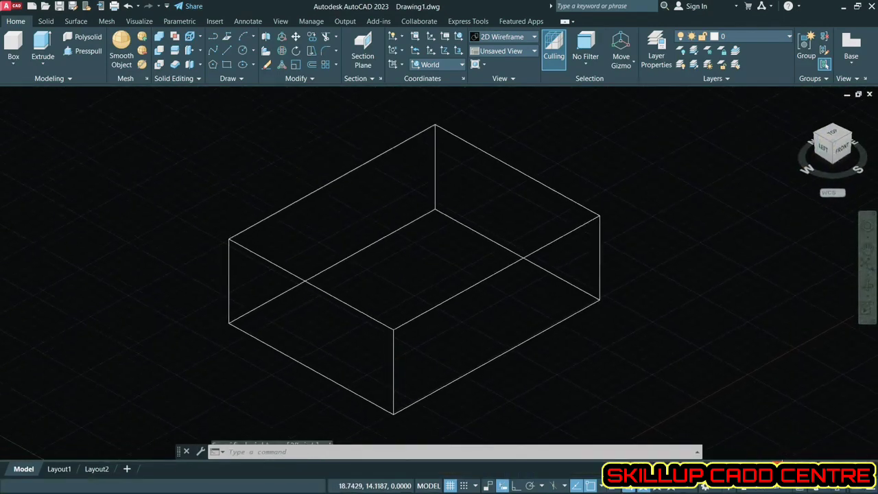
scroll(402, 257, "down", 2)
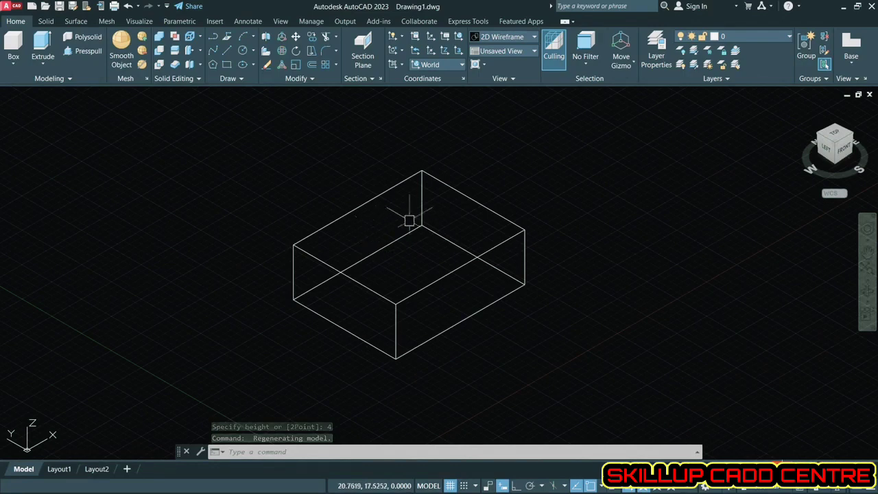
left_click(500, 37)
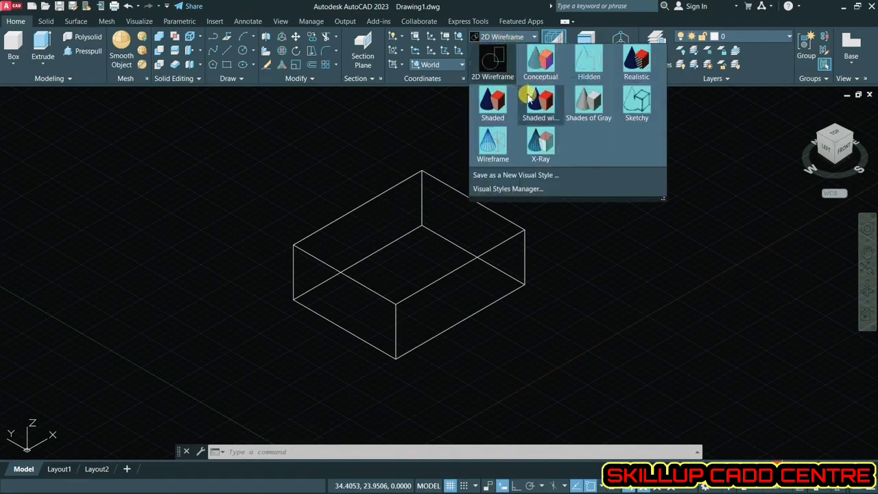
left_click(544, 69)
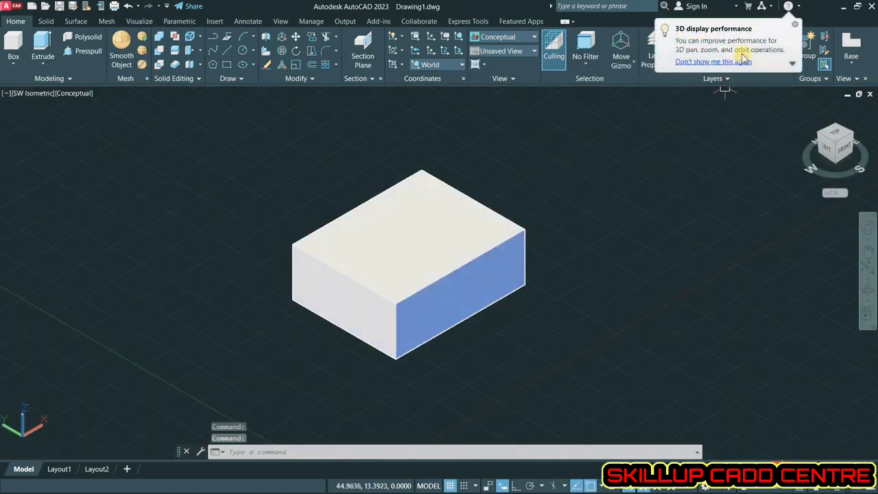
left_click(732, 62)
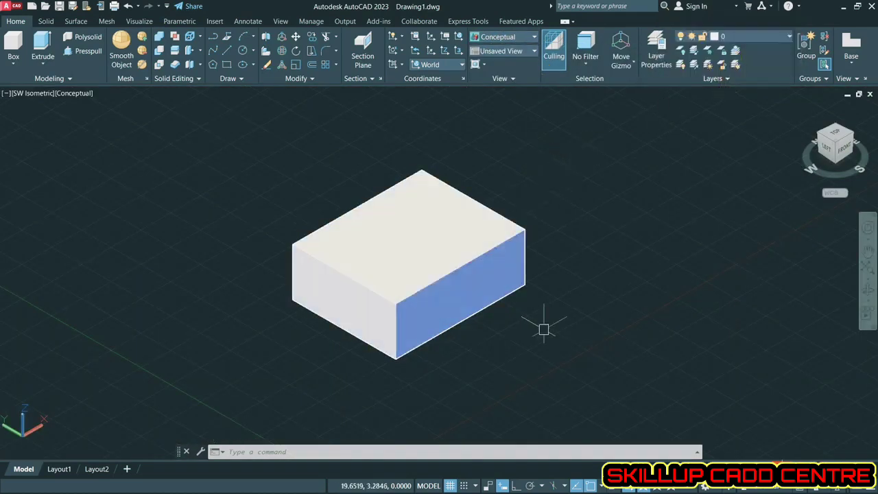
Display the box in the Hidden visual style, followed by the Realistic visual style
left_click(498, 37)
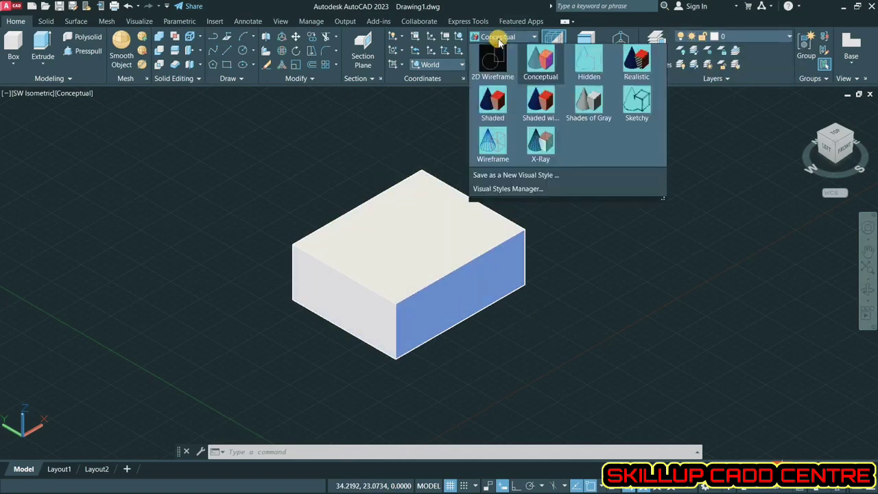
left_click(589, 69)
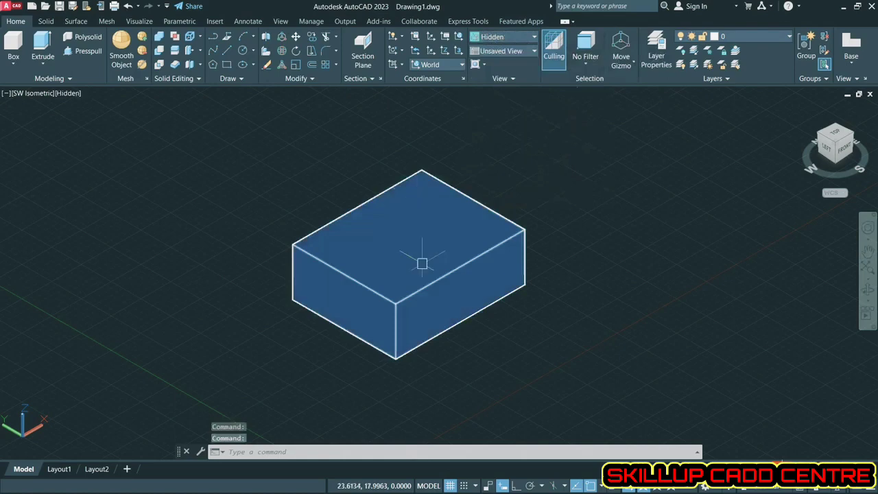
left_click(519, 36)
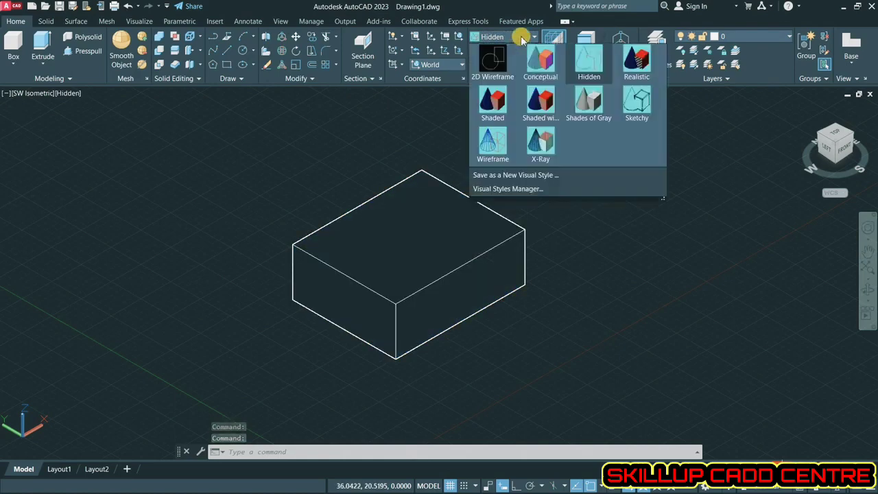
left_click(626, 57)
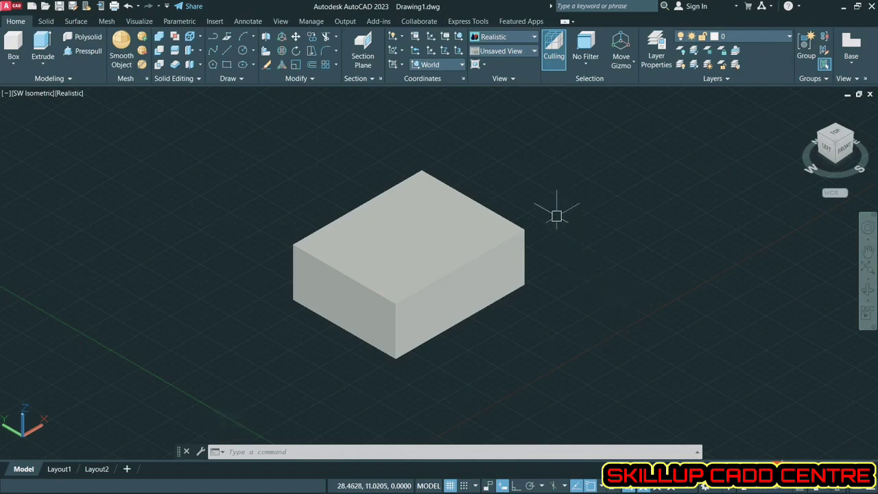
Change the box's color to Red in its properties and deselect it
left_click(467, 203)
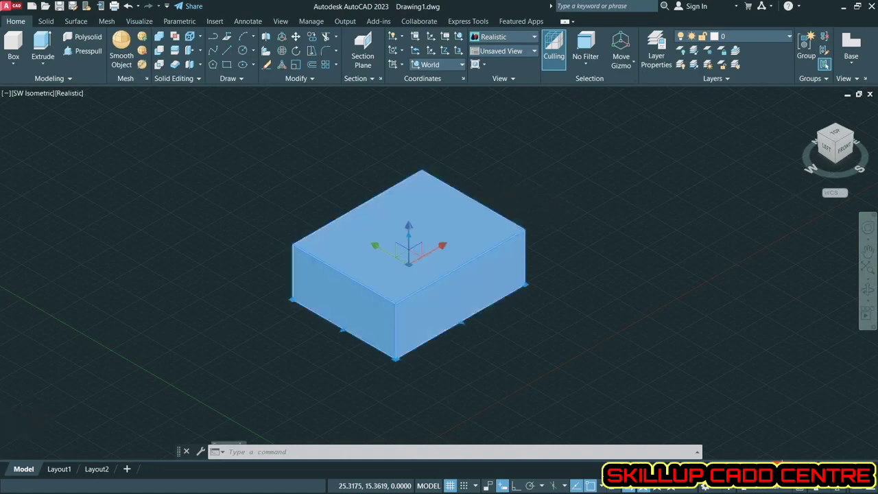
type("P")
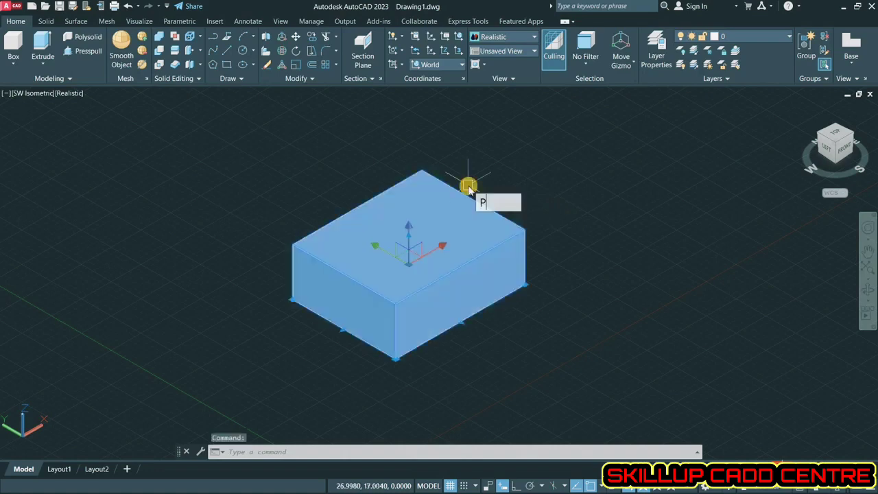
type("R")
key("Return")
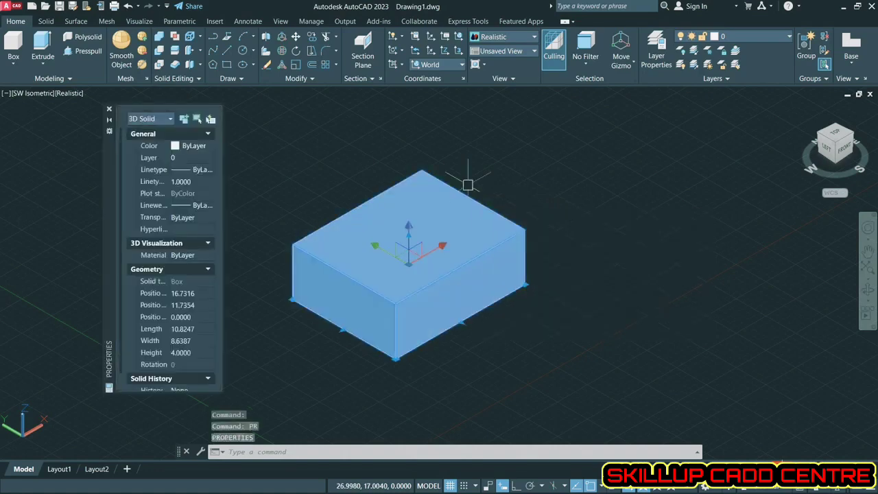
left_click(204, 145)
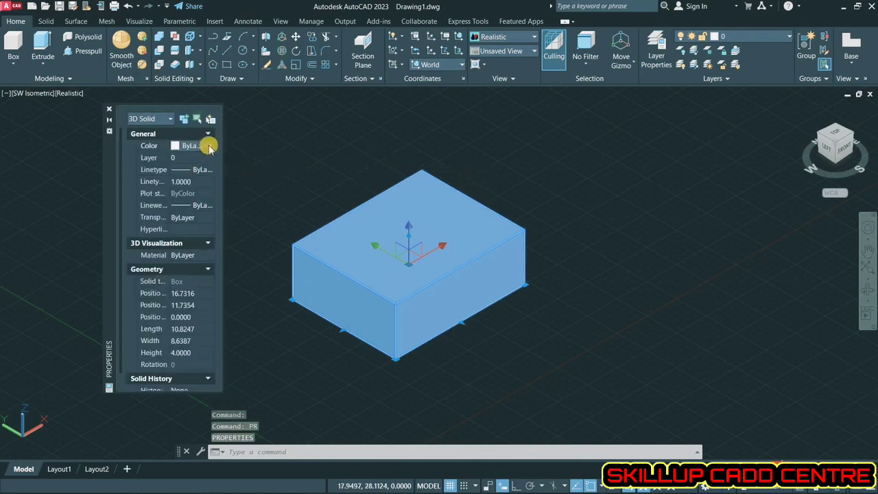
left_click(209, 145)
left_click(203, 177)
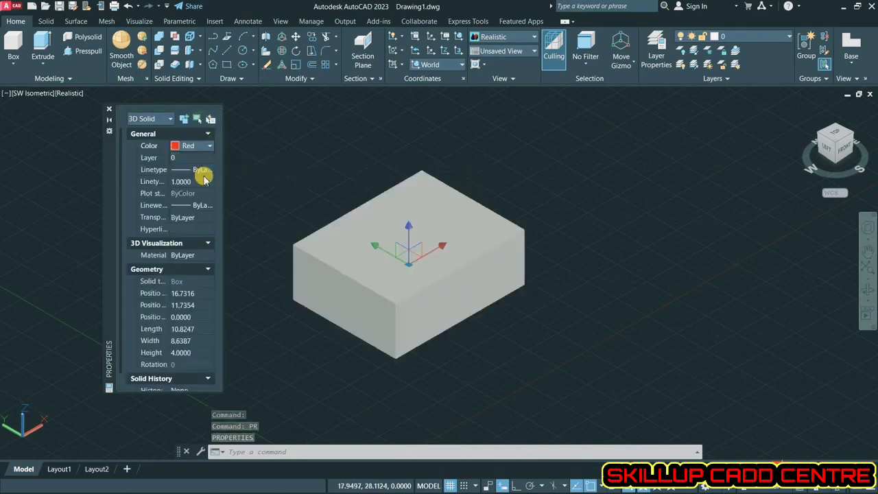
left_click(109, 107)
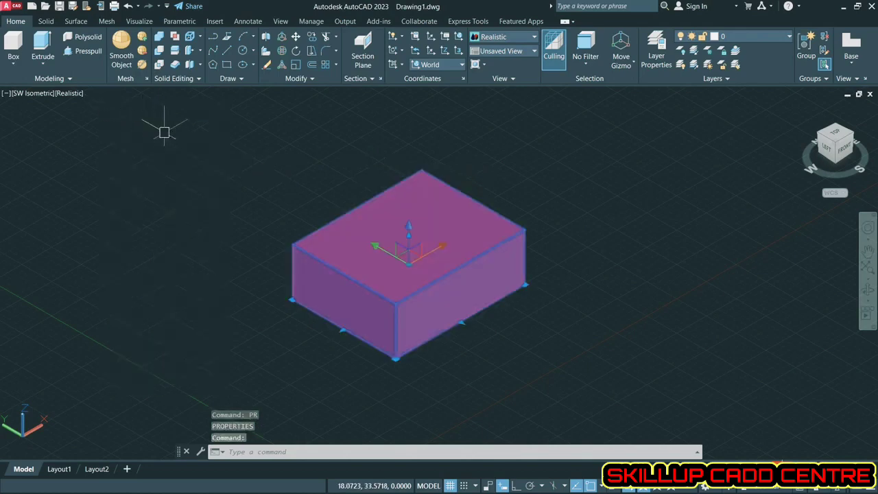
key("Escape")
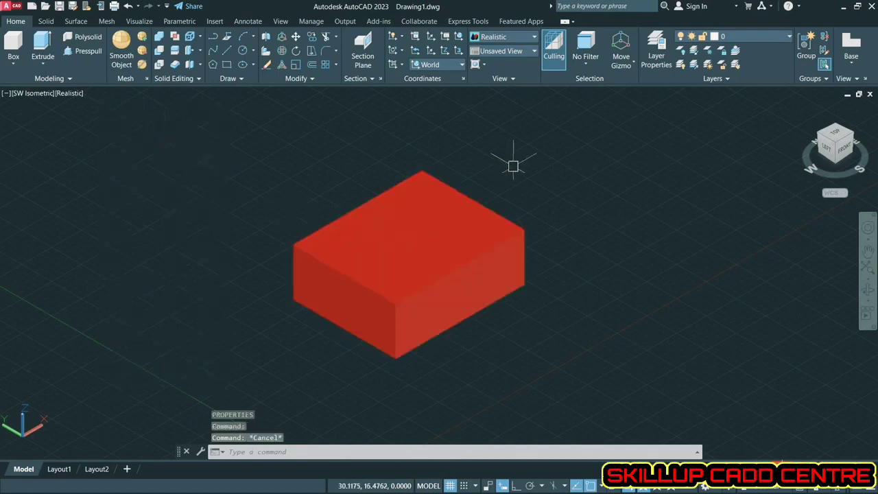
Compare the red box in the Conceptual visual style and return it to Realistic
left_click(511, 36)
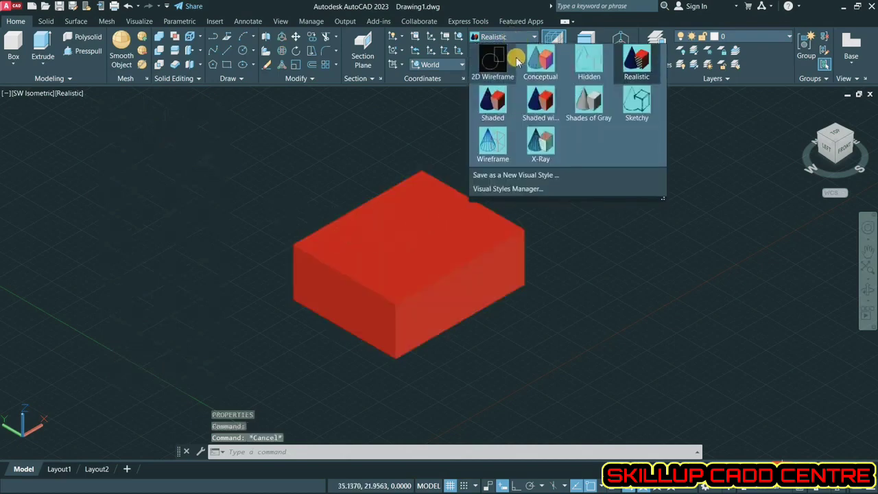
left_click(538, 56)
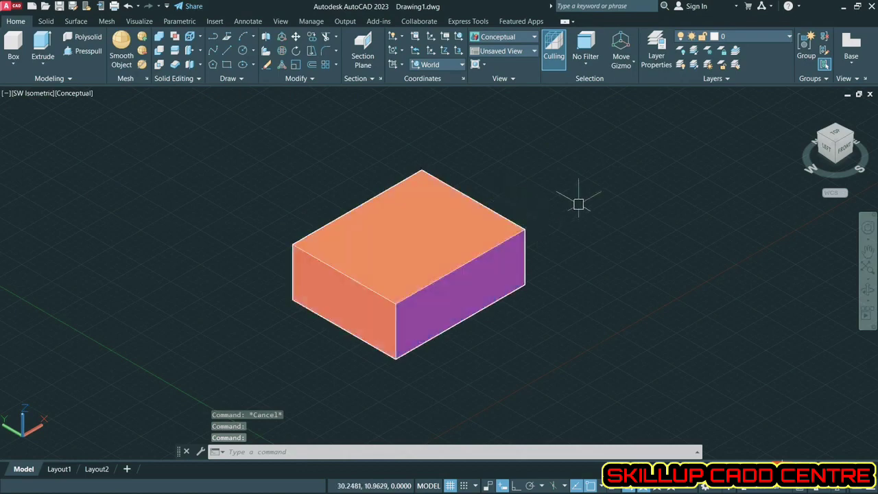
left_click(511, 38)
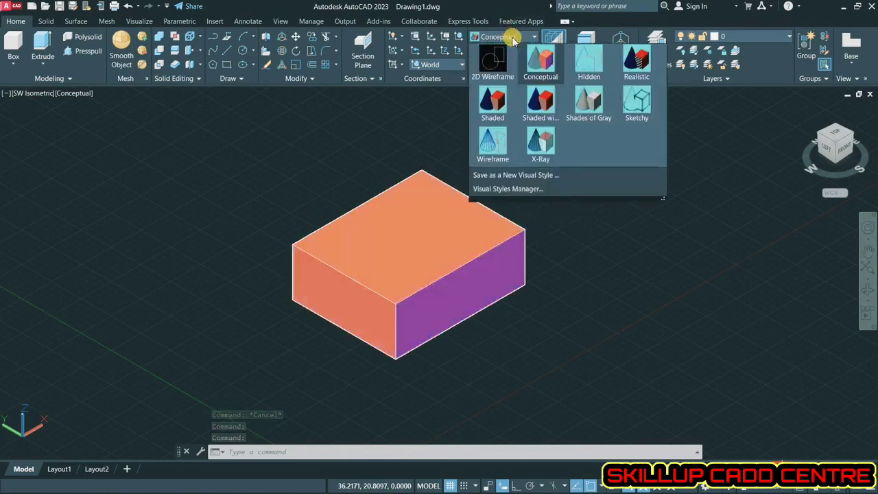
left_click(638, 61)
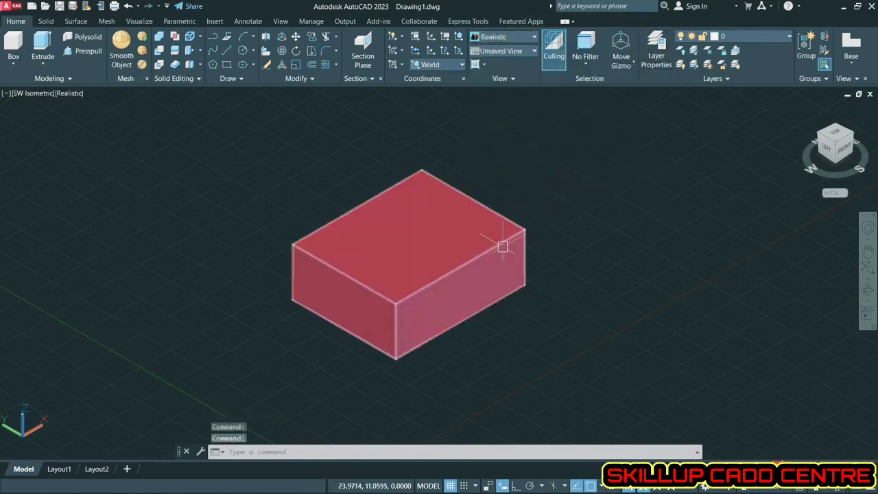
Apply the Shaded visual style to the view and permanently dismiss the Fast Shaded Mode tip
left_click(512, 41)
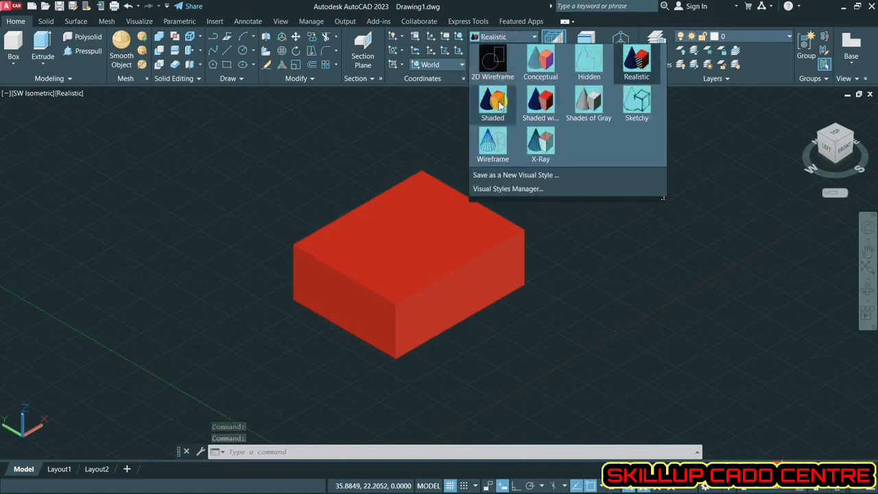
left_click(499, 104)
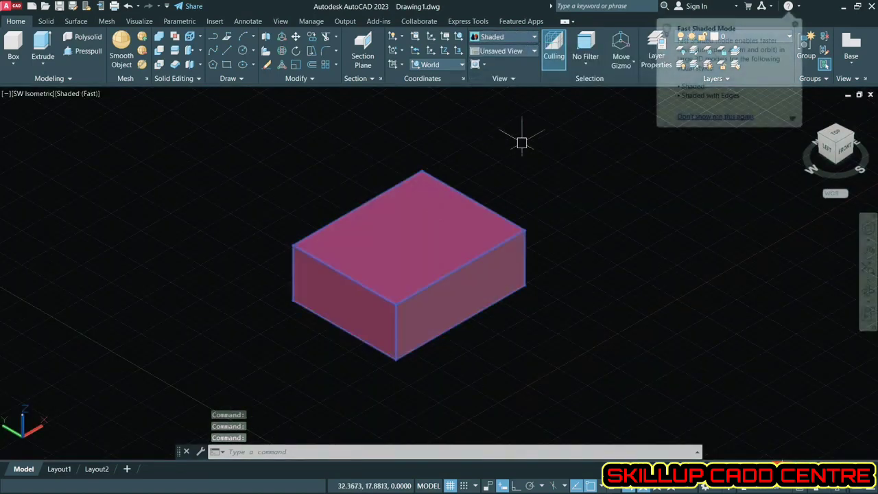
left_click(727, 118)
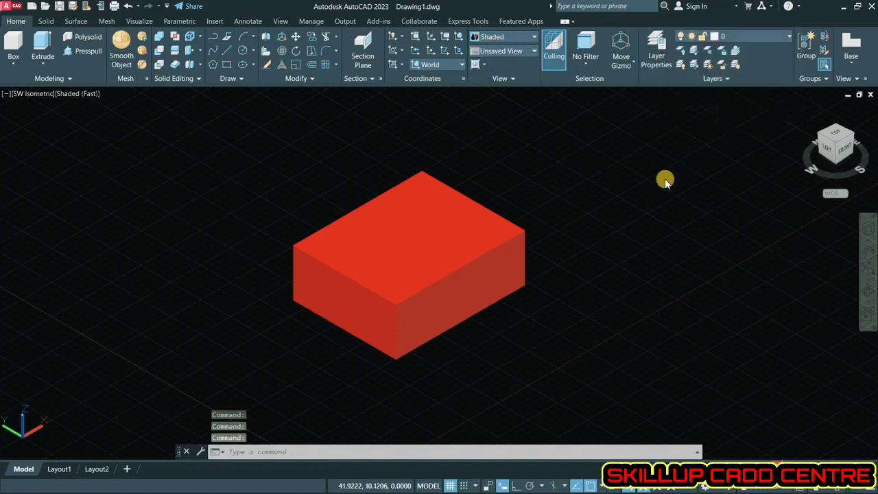
Display the red box in the Shaded with edges visual style, followed by Shades of Gray
left_click(532, 37)
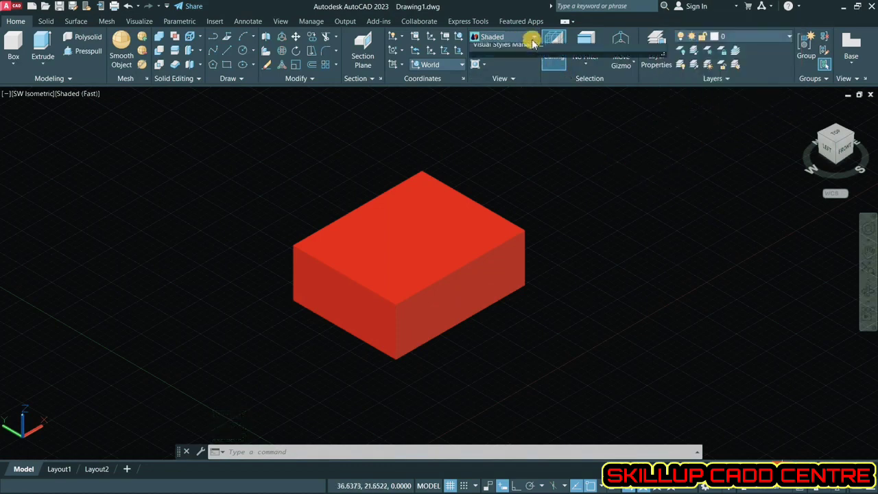
left_click(542, 108)
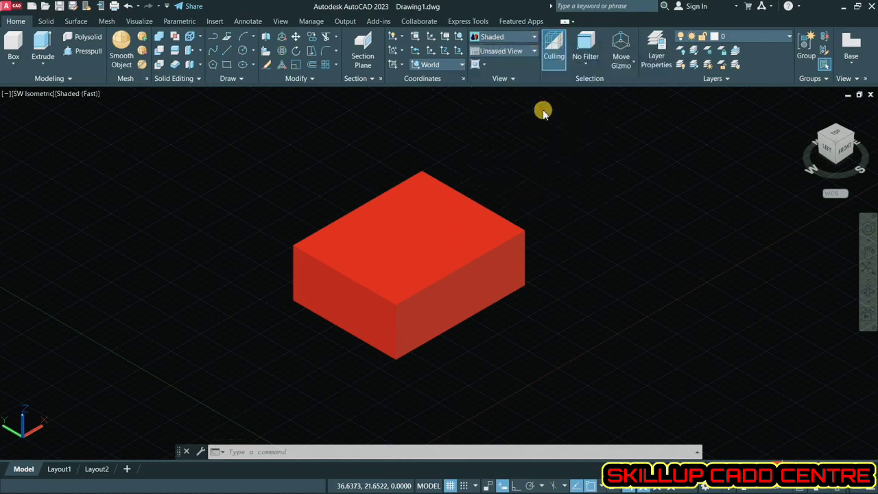
left_click(481, 280)
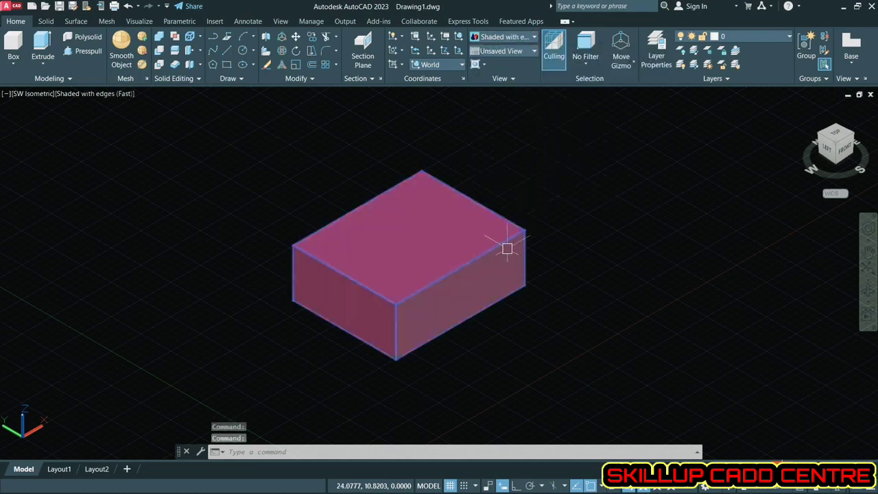
key("Escape")
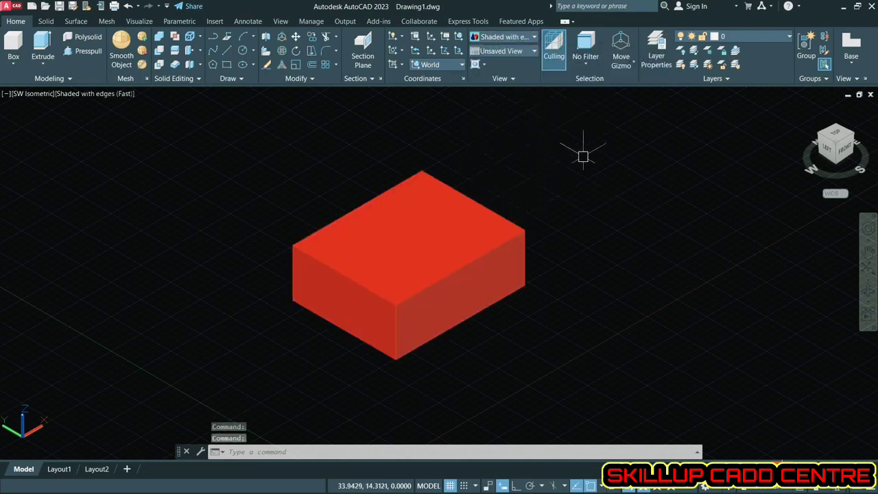
left_click(513, 41)
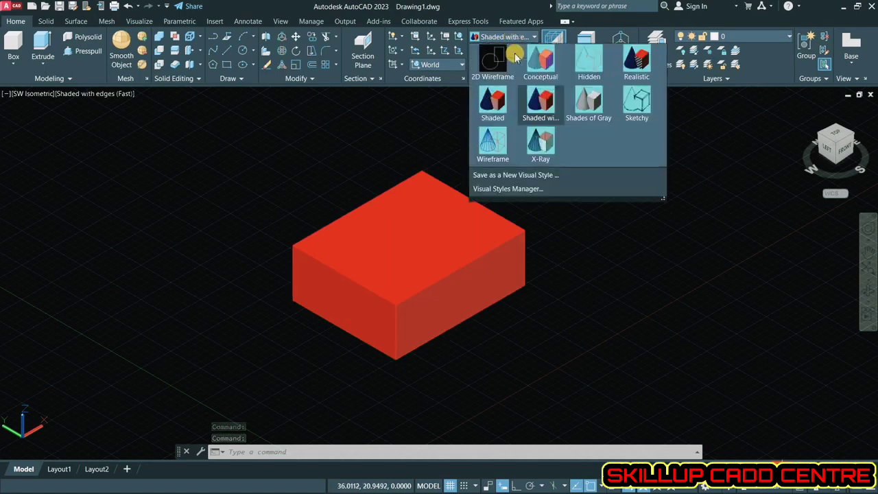
left_click(587, 109)
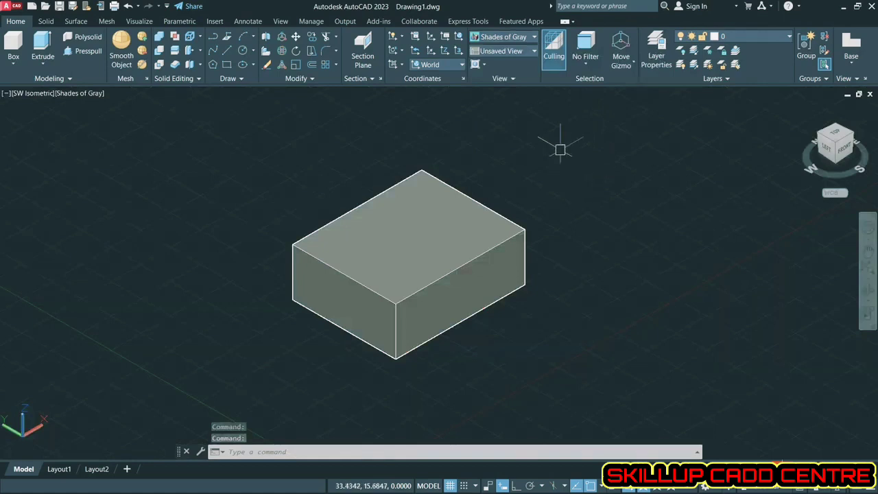
Display the box in the Sketchy visual style, followed by the Wireframe visual style
left_click(518, 37)
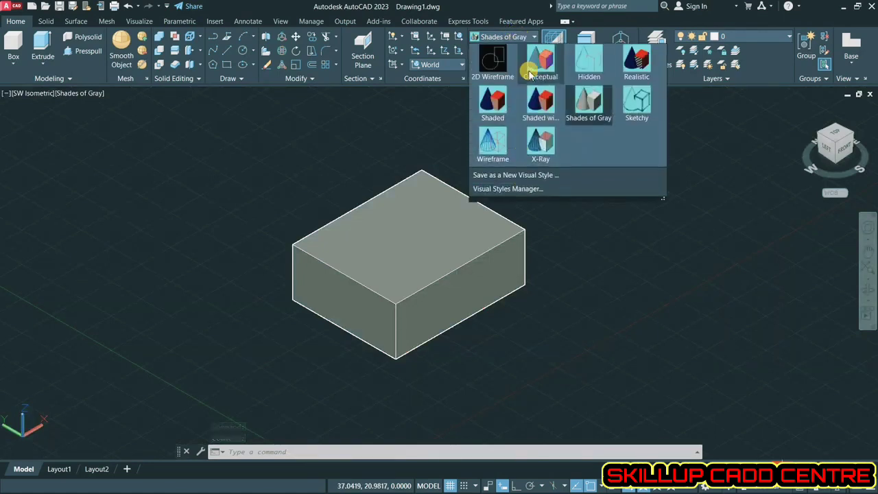
left_click(637, 106)
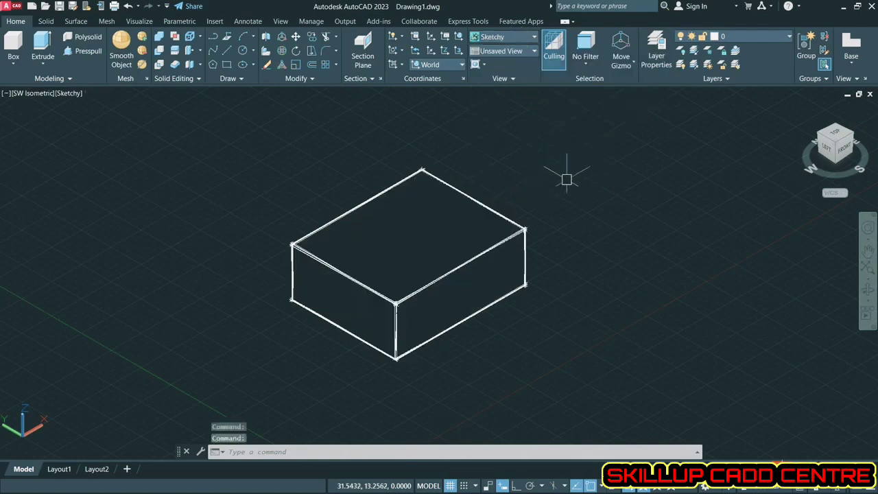
left_click(521, 38)
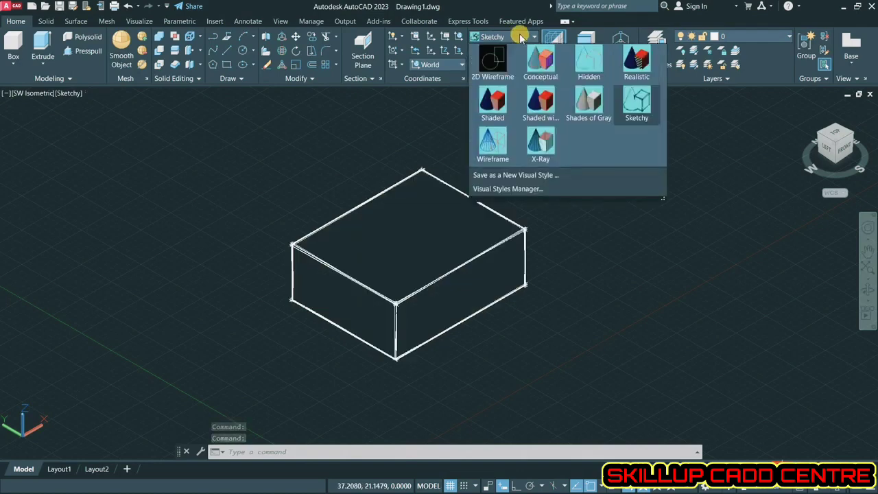
left_click(503, 141)
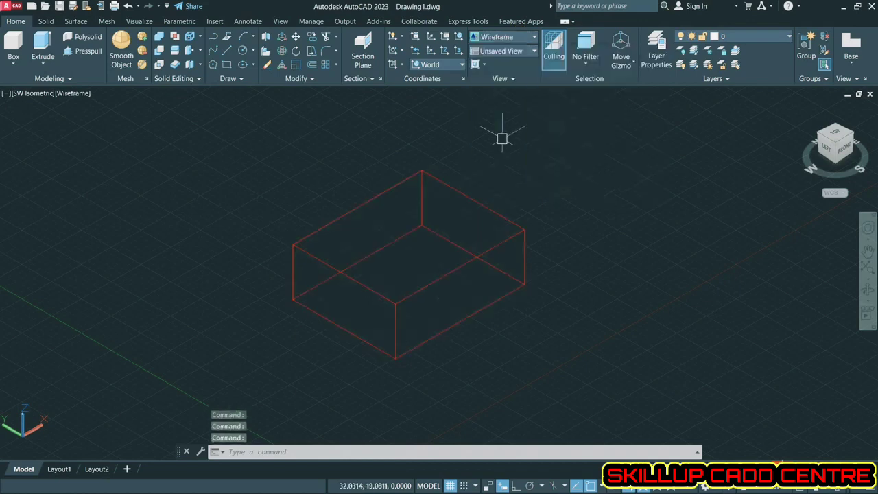
View the box in the X-Ray visual style and return it to Realistic
left_click(505, 43)
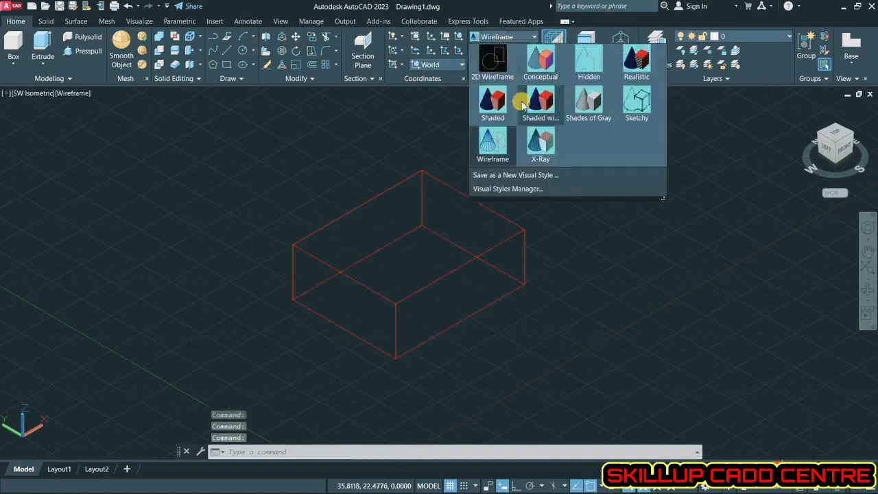
left_click(546, 141)
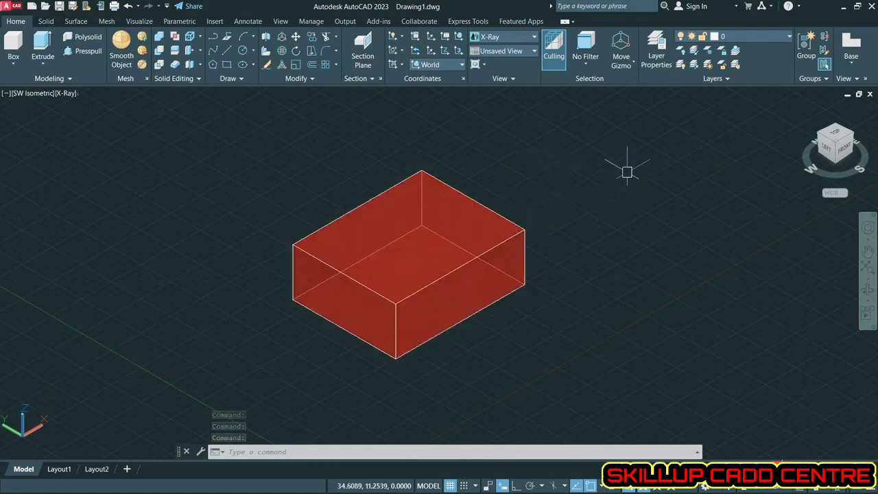
left_click(499, 40)
left_click(629, 63)
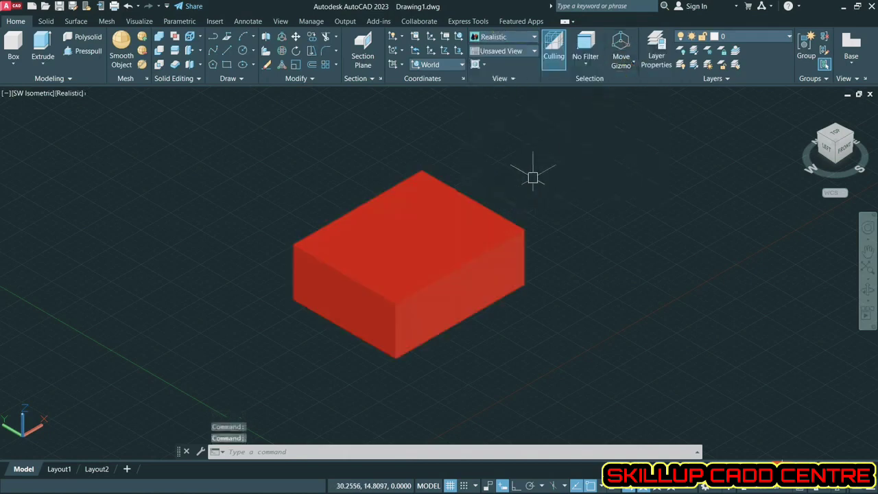
Open the tool palettes to examine the full list of palette categories, and close them again
key("ctrl+3")
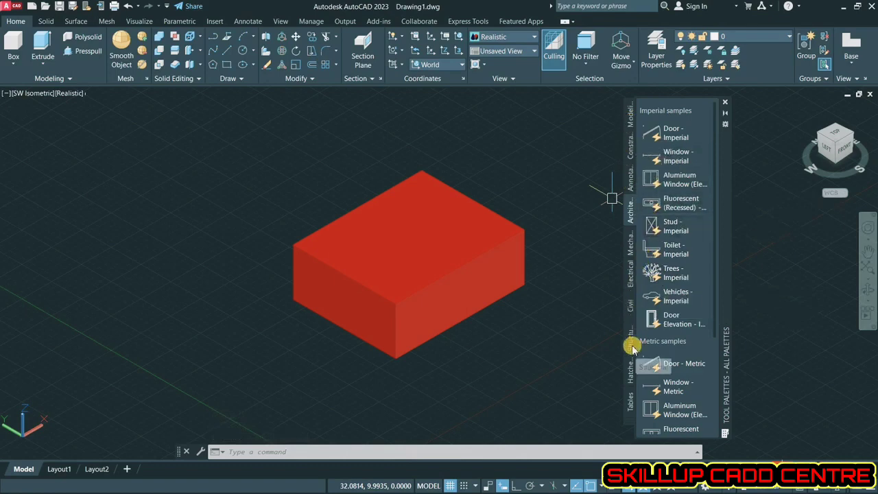
left_click(628, 425)
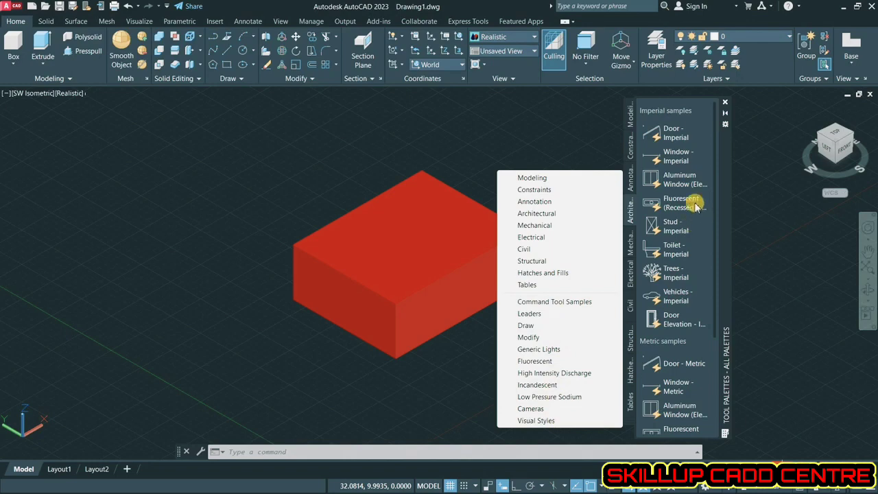
left_click(724, 112)
left_click(726, 103)
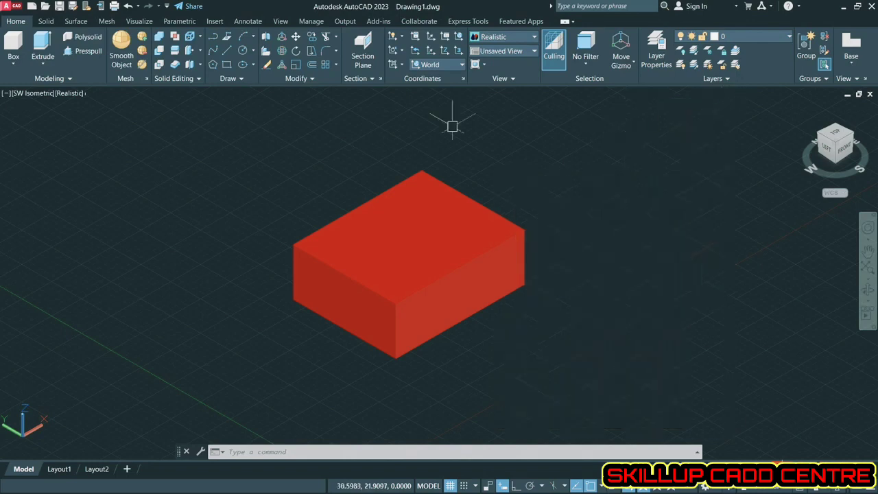
Open the Materials Browser and widen the Autodesk Library material list to show its Category column
left_click(281, 21)
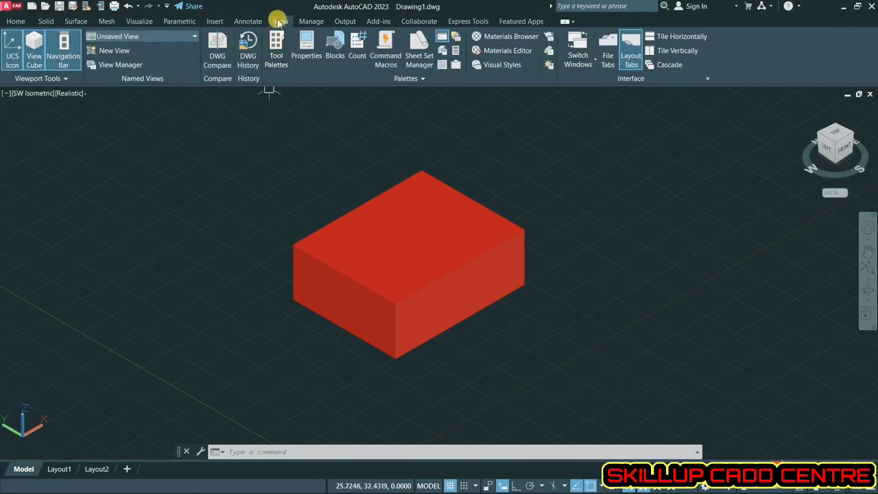
left_click(521, 42)
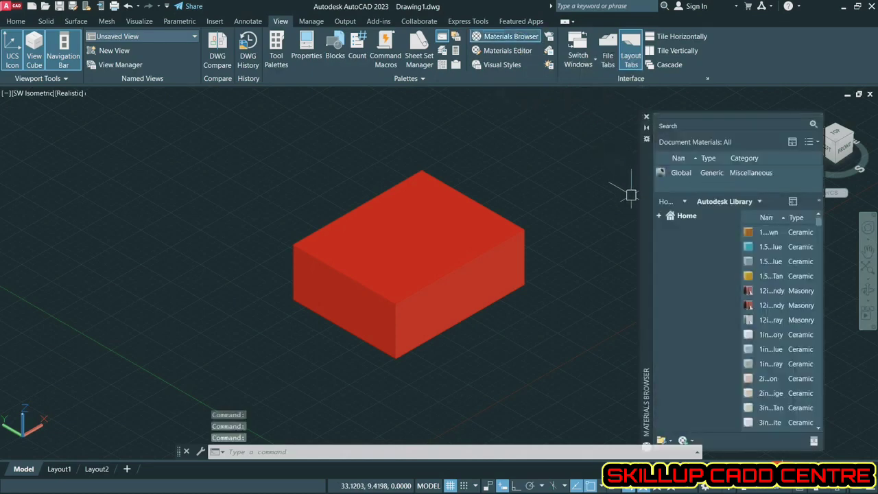
mouse_move(746, 228)
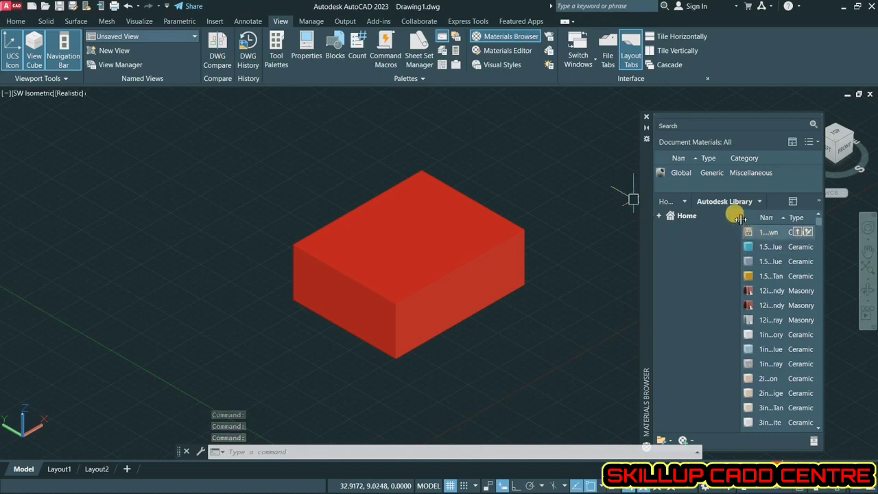
left_click_drag(741, 218, 703, 221)
mouse_move(719, 248)
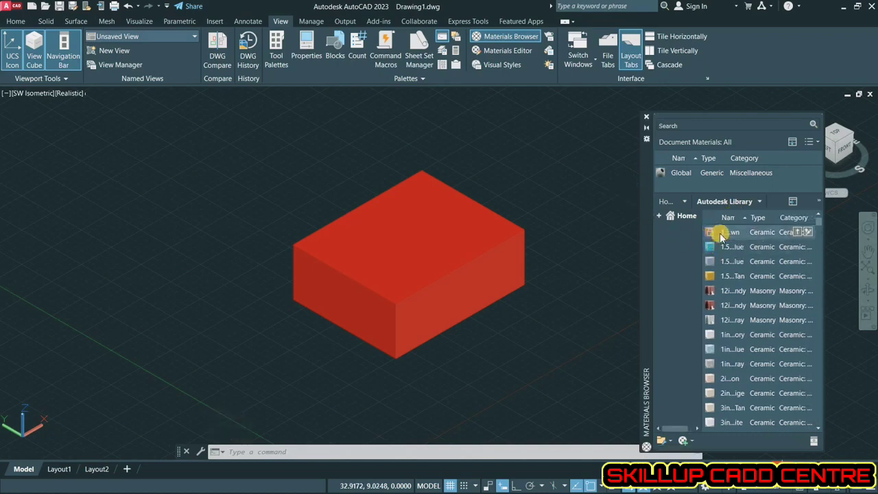
Assign the 1.5in Square - Brown ceramic tile material from the Autodesk Library to the box and deselect it
right_click(722, 235)
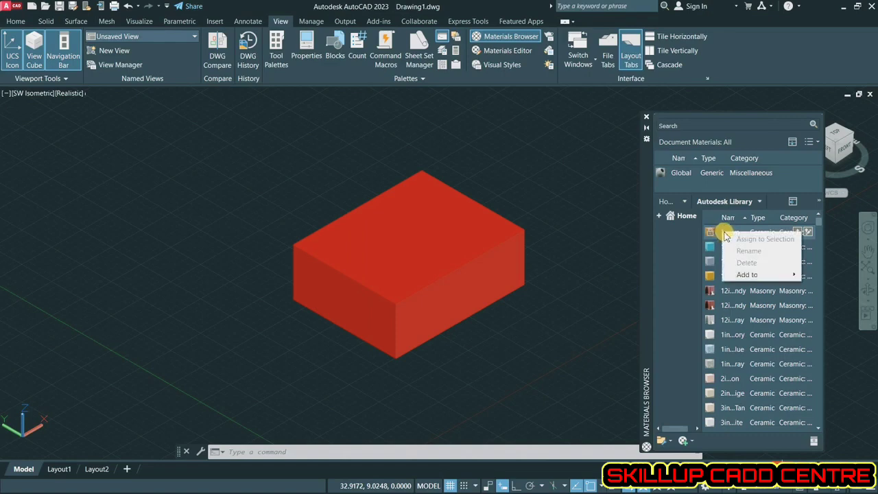
left_click(747, 227)
left_click(508, 241)
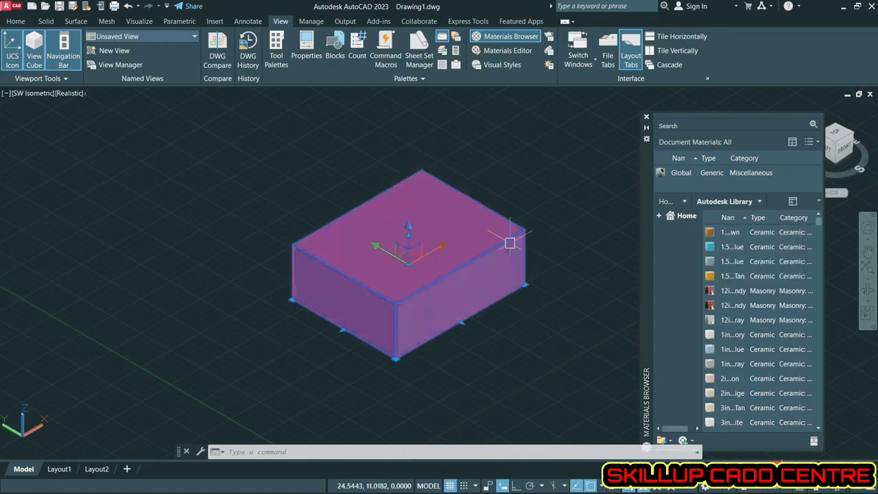
right_click(718, 234)
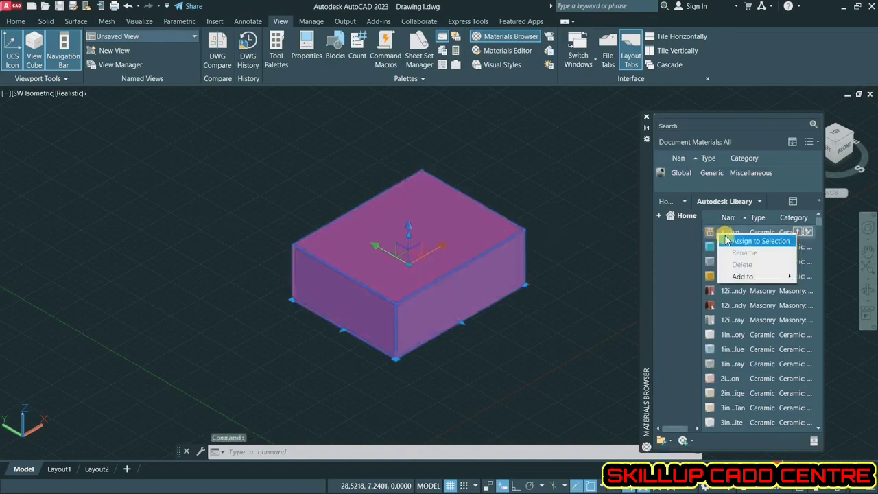
left_click(732, 241)
key("Escape")
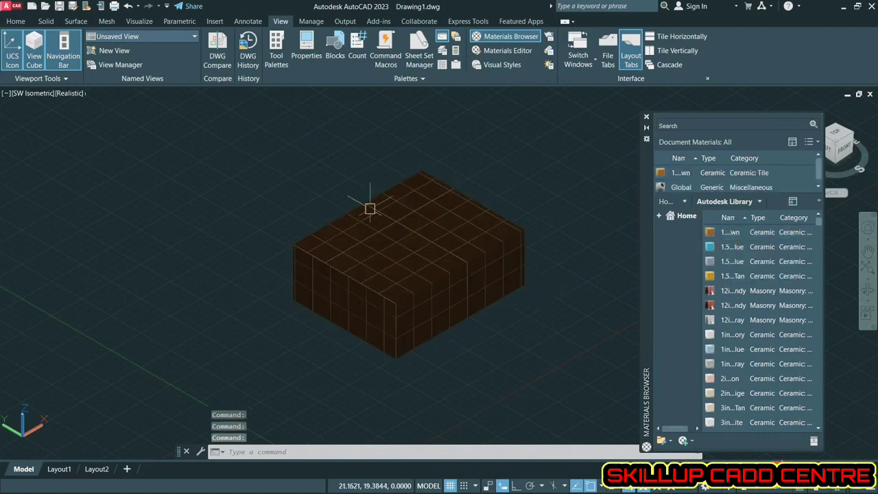
scroll(454, 279, "up", 2)
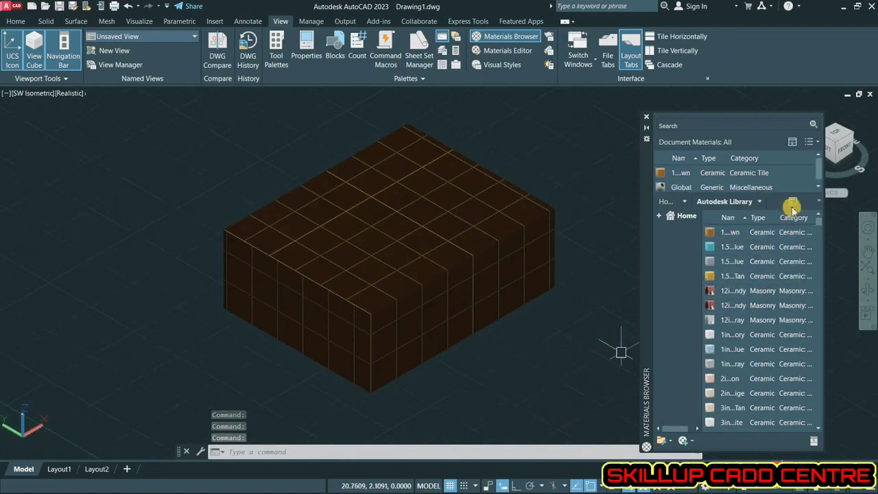
scroll(798, 180, "down", 1)
scroll(802, 175, "up", 1)
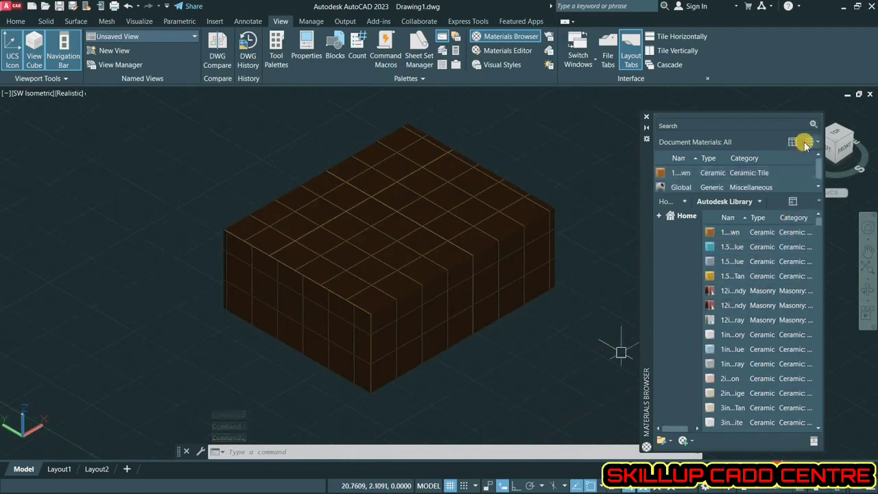
Widen the Materials Browser and switch both the document materials and the Autodesk Library to Thumbnail View
left_click(814, 145)
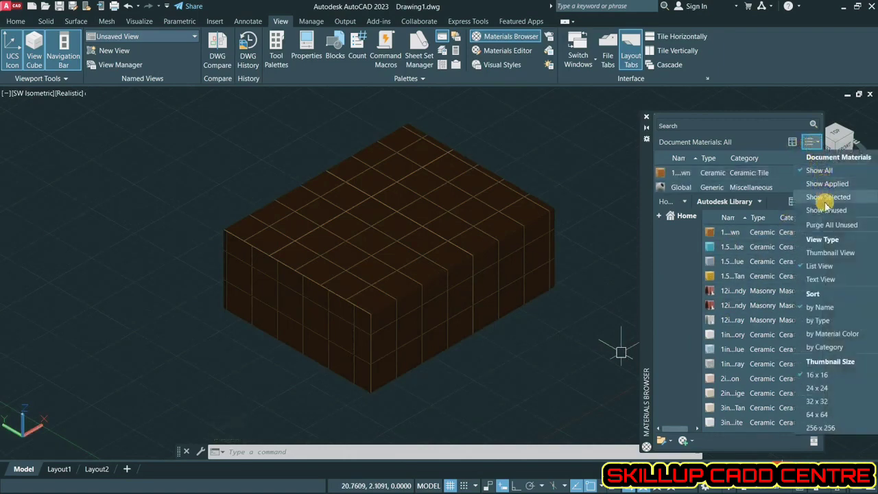
left_click(832, 253)
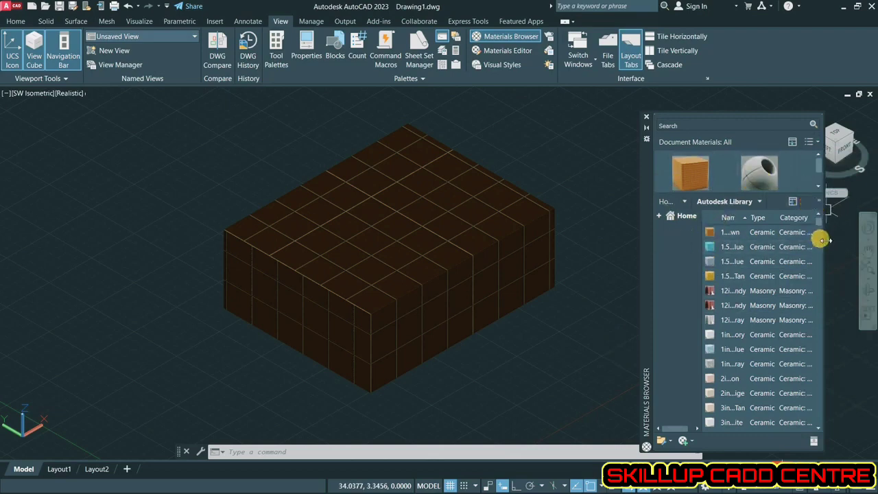
left_click_drag(823, 234, 847, 227)
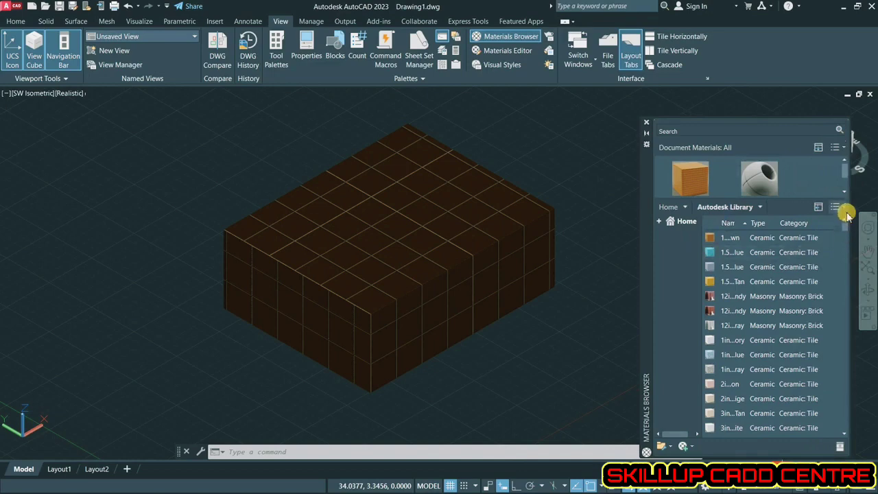
left_click(841, 207)
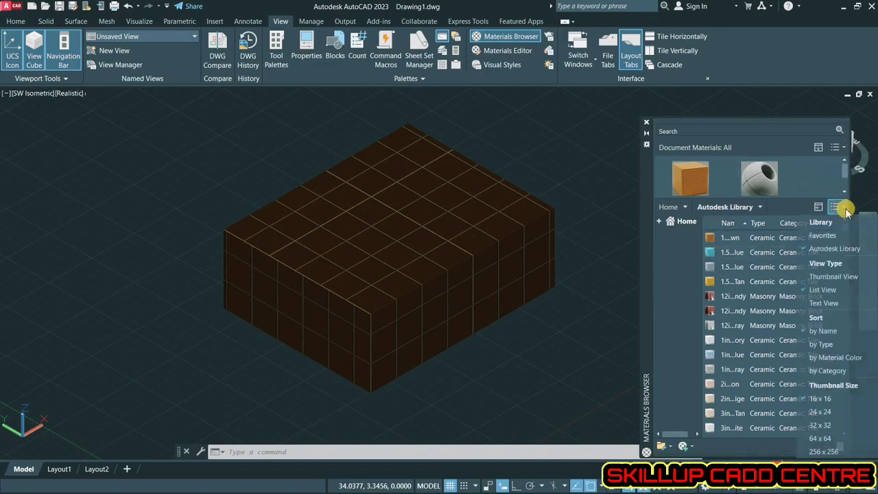
left_click(839, 280)
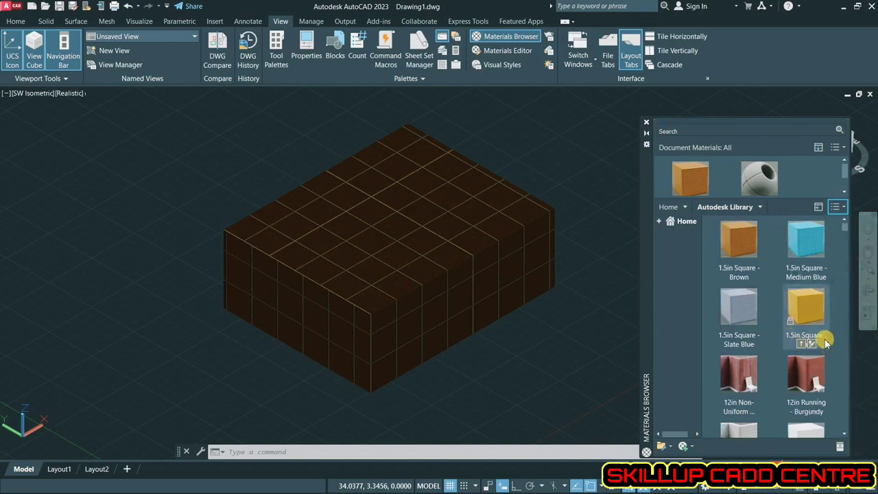
Assign the 1in Squares - Mosaic Blue material from the Autodesk Library to the box
scroll(826, 343, "down", 3)
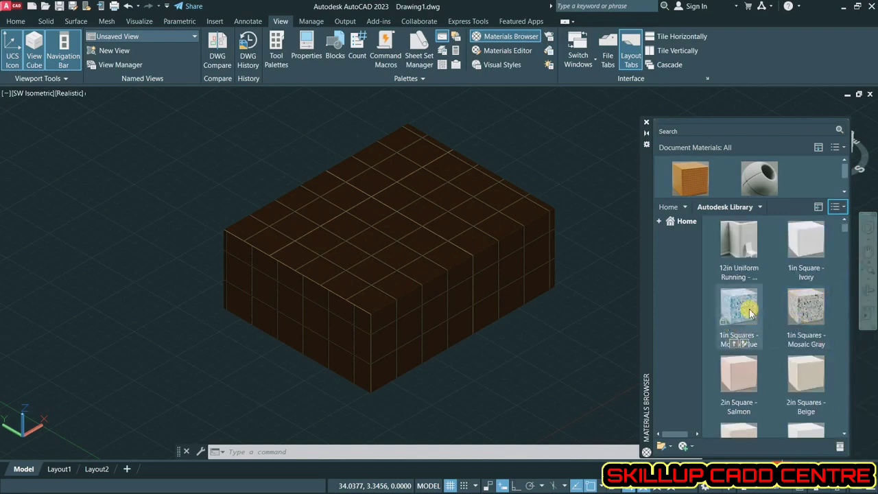
left_click(496, 239)
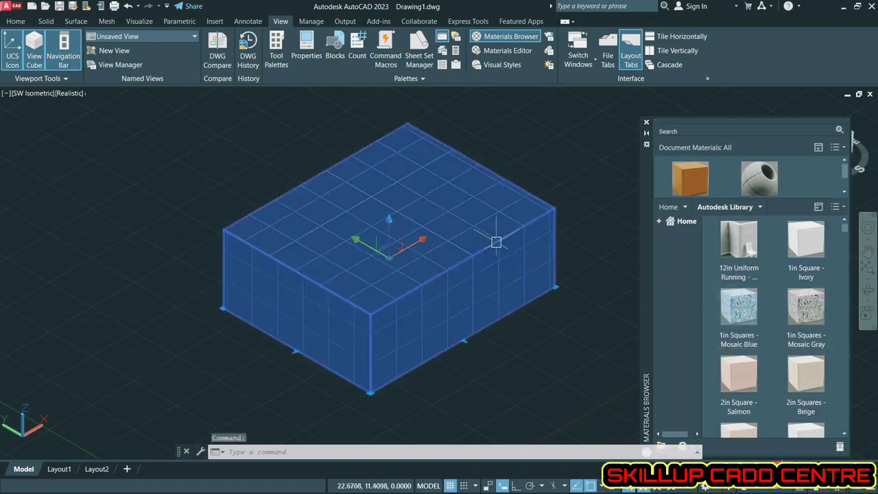
right_click(735, 302)
left_click(742, 306)
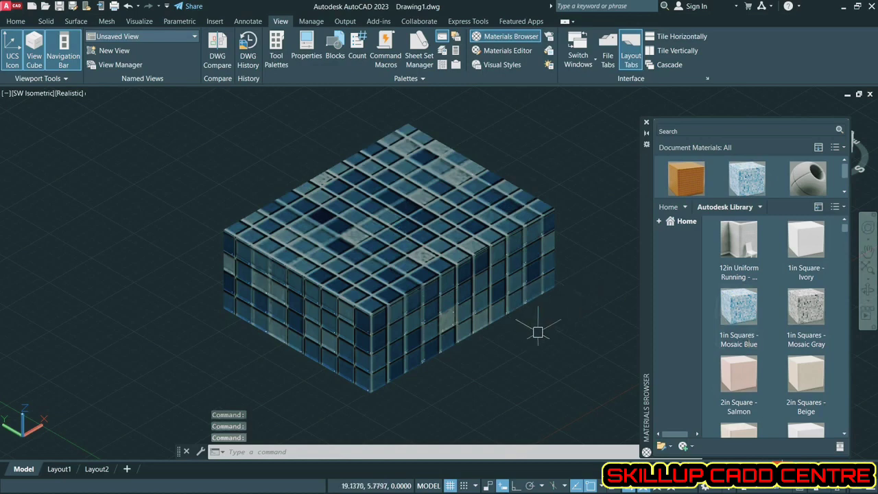
Assign the 6in Squares - Country Rose material to the box and replace it with Aluminum - Dark from the Autodesk Library
scroll(796, 356, "down", 10)
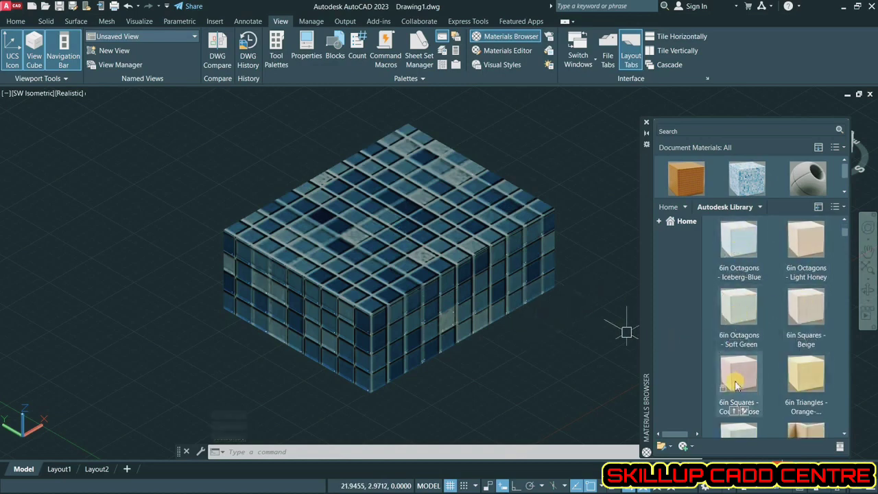
right_click(738, 379)
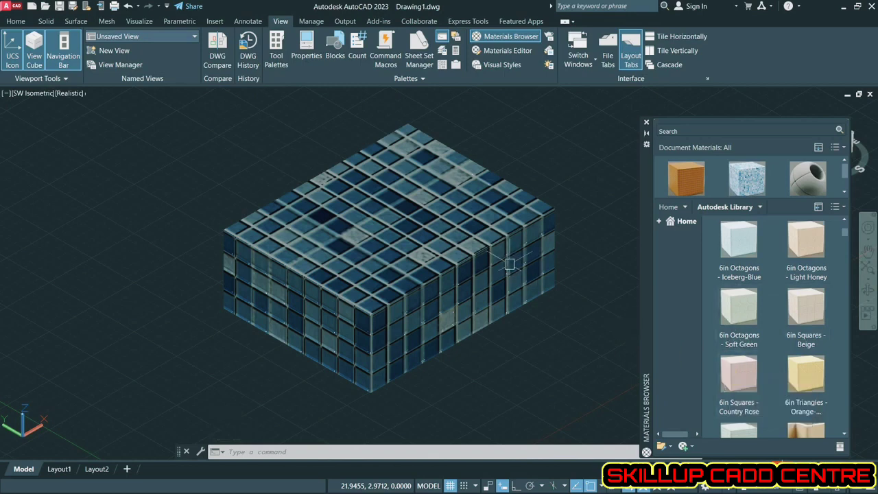
left_click_drag(722, 353, 479, 264)
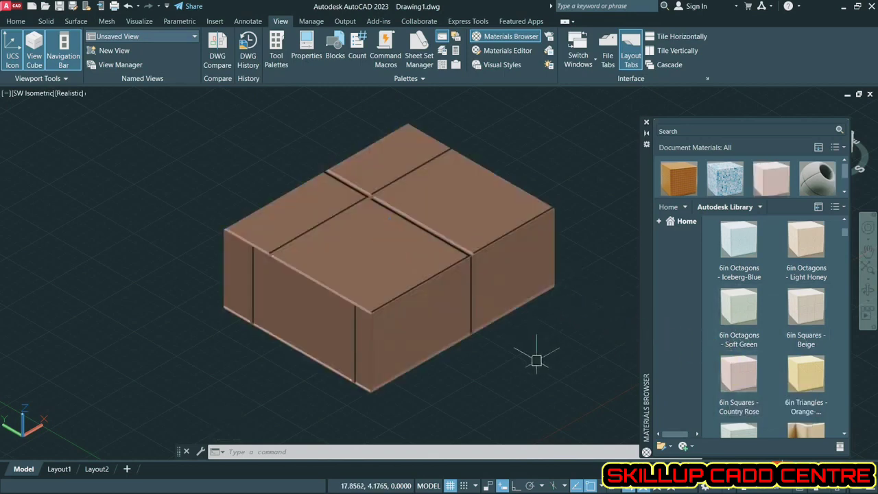
scroll(808, 364, "down", 3)
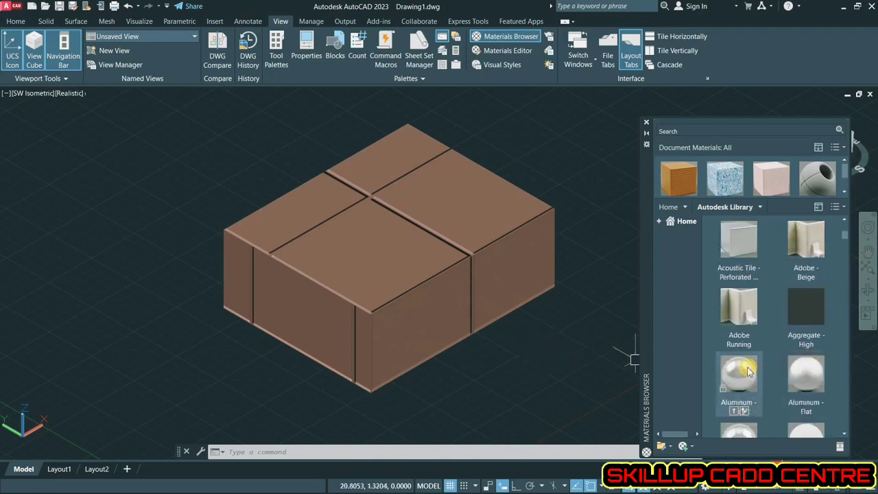
left_click_drag(748, 372, 452, 253)
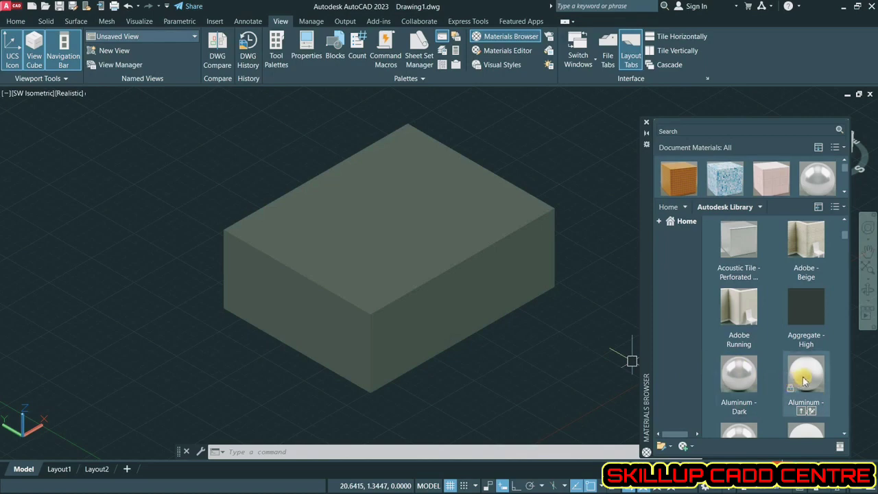
Assign another Autodesk Library material to the box and replace it with the Bevel wood material
scroll(804, 382, "down", 5)
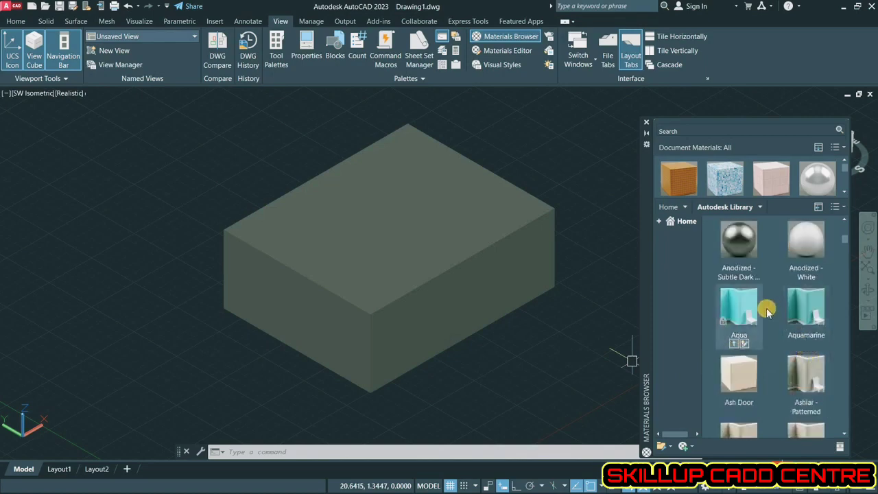
left_click_drag(767, 312, 555, 310)
scroll(809, 329, "down", 4)
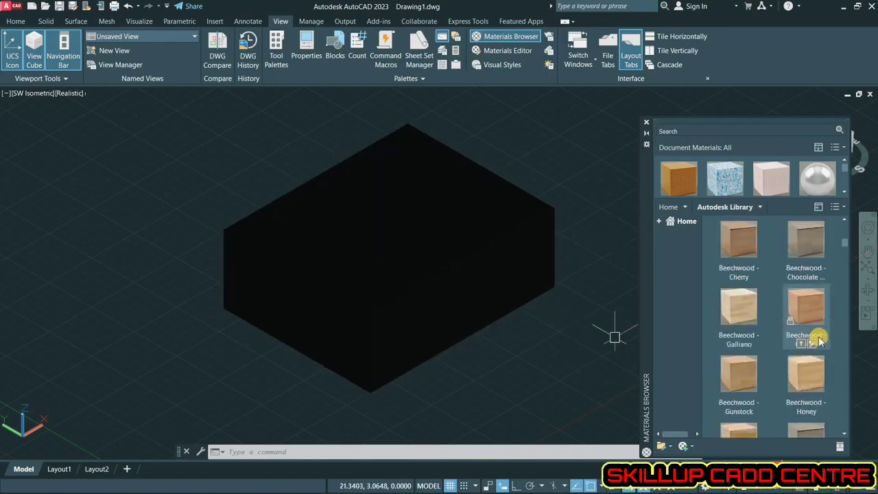
scroll(813, 339, "down", 5)
left_click_drag(803, 245, 473, 242)
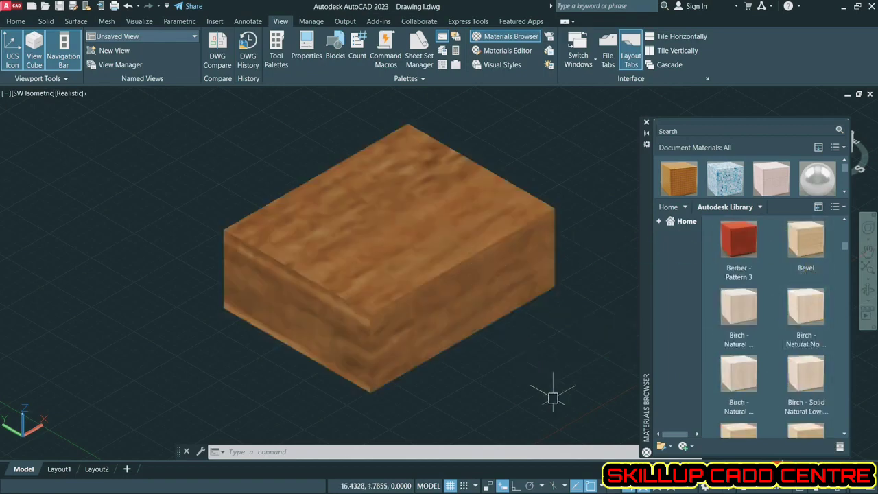
Assign the Bocote wood material from the Autodesk Library to the box
scroll(760, 356, "down", 3)
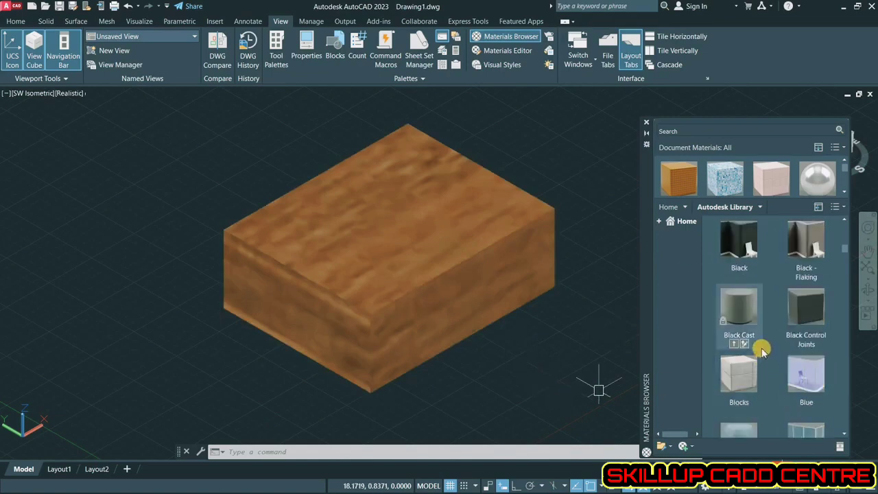
scroll(762, 349, "down", 3)
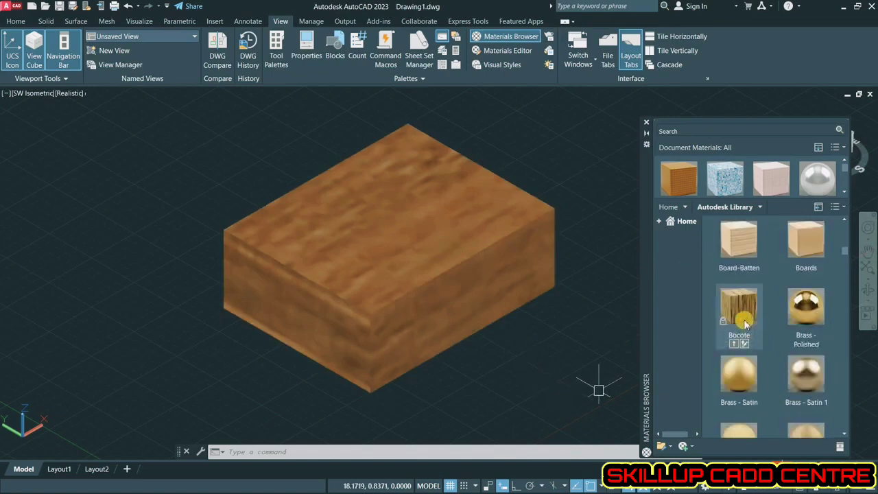
left_click_drag(745, 322, 487, 268)
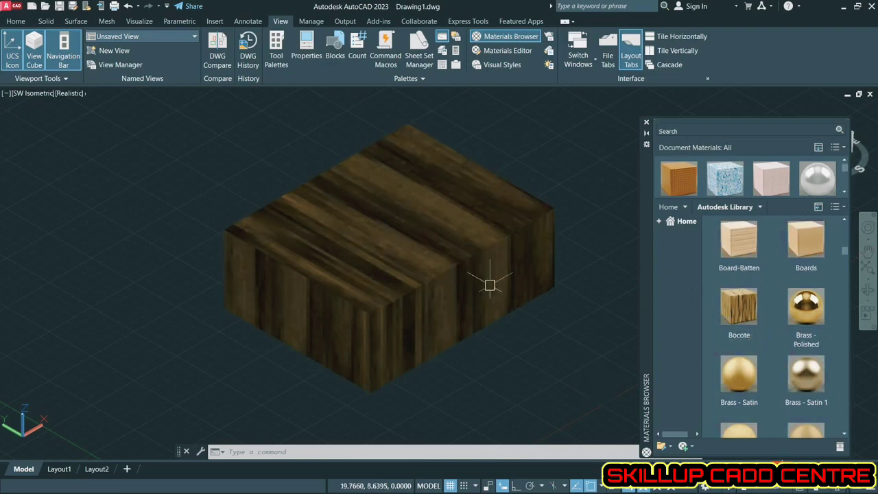
Display the box in the Conceptual and Shades of Gray visual styles, and return it to Realistic
left_click(19, 24)
left_click(534, 36)
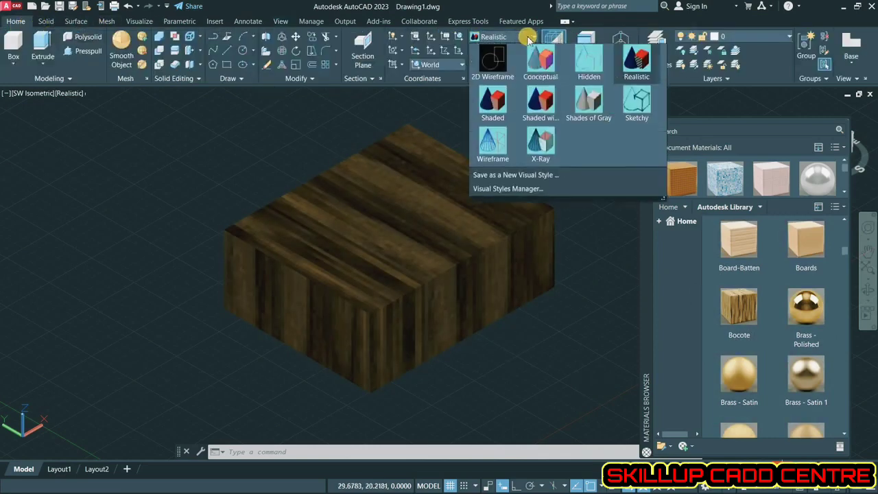
left_click(541, 61)
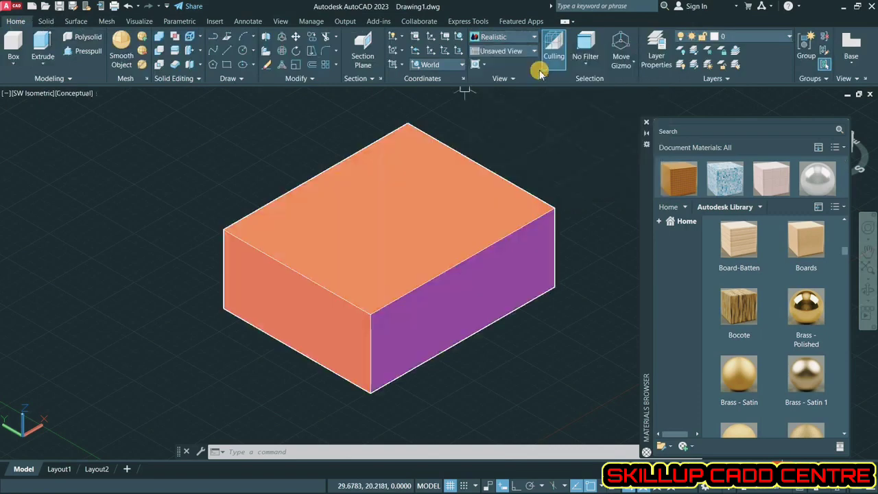
left_click(485, 44)
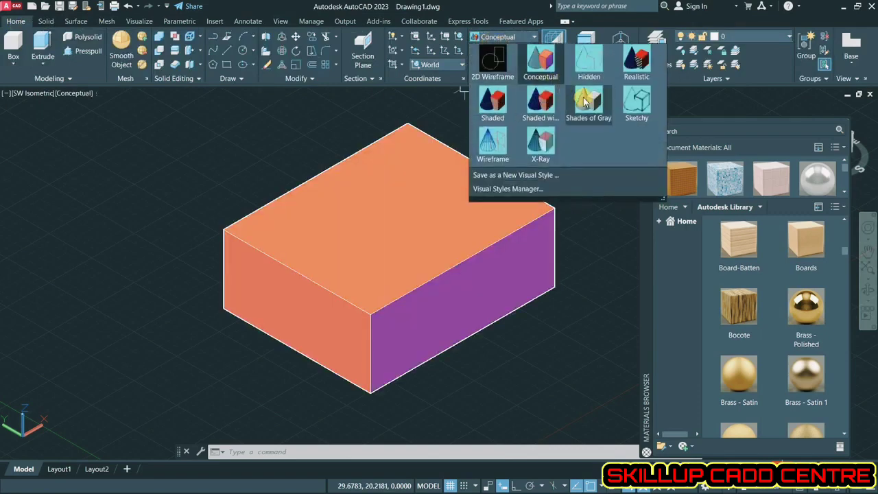
left_click(588, 102)
left_click(533, 36)
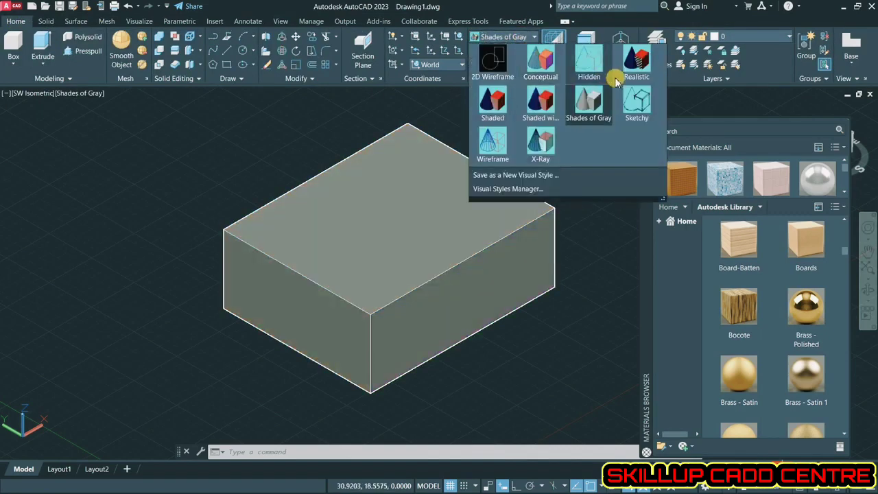
left_click(635, 63)
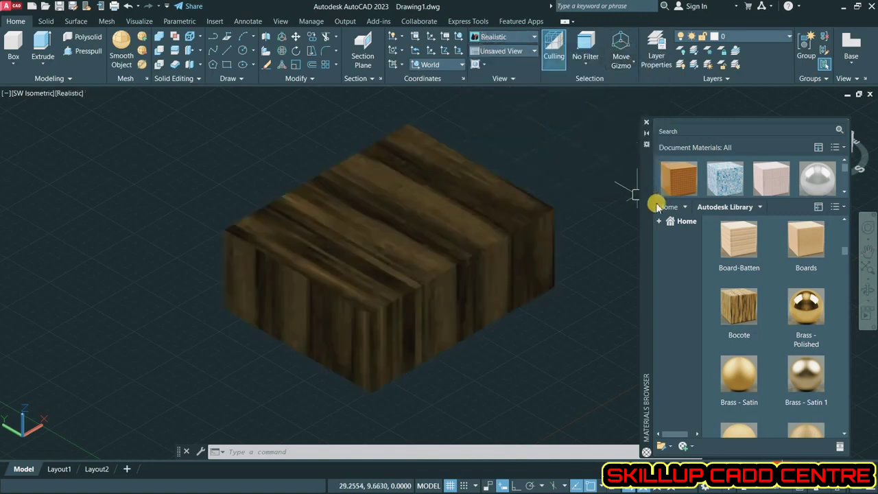
Find the Hedge material in the Autodesk Library and assign it to the box
scroll(789, 336, "down", 5)
scroll(789, 336, "down", 10)
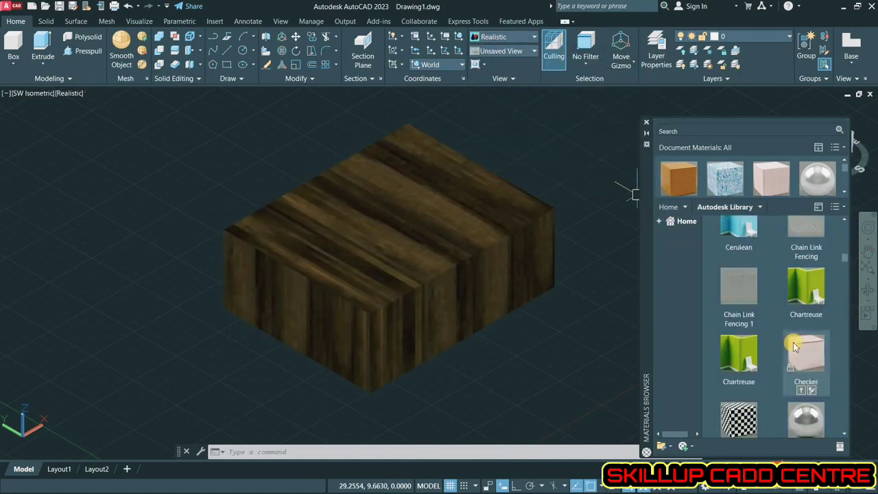
scroll(792, 346, "down", 10)
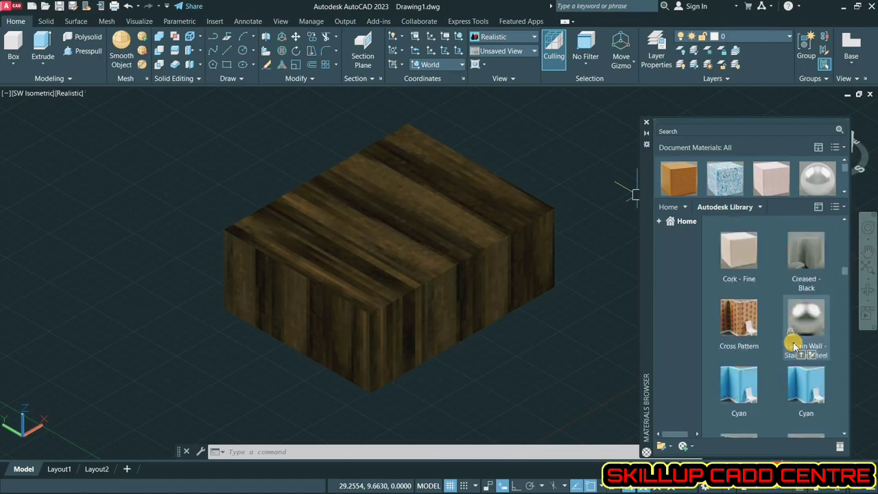
scroll(792, 343, "down", 10)
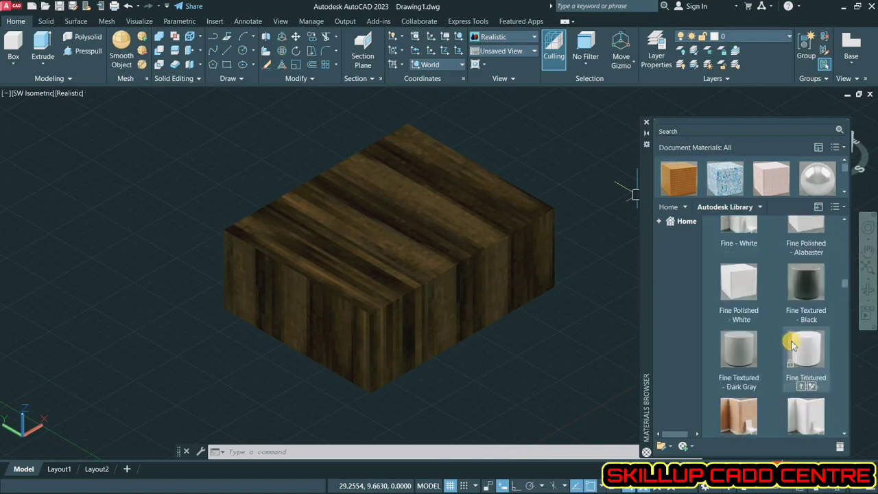
scroll(792, 344, "down", 3)
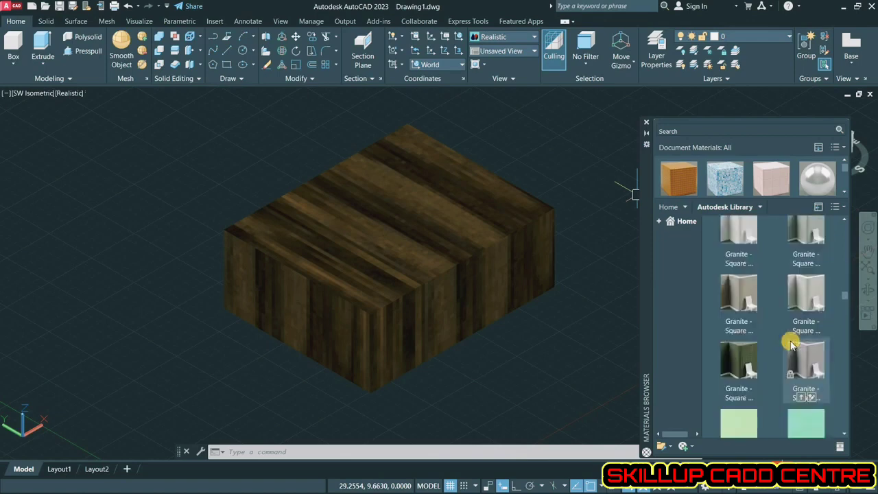
scroll(792, 346, "down", 6)
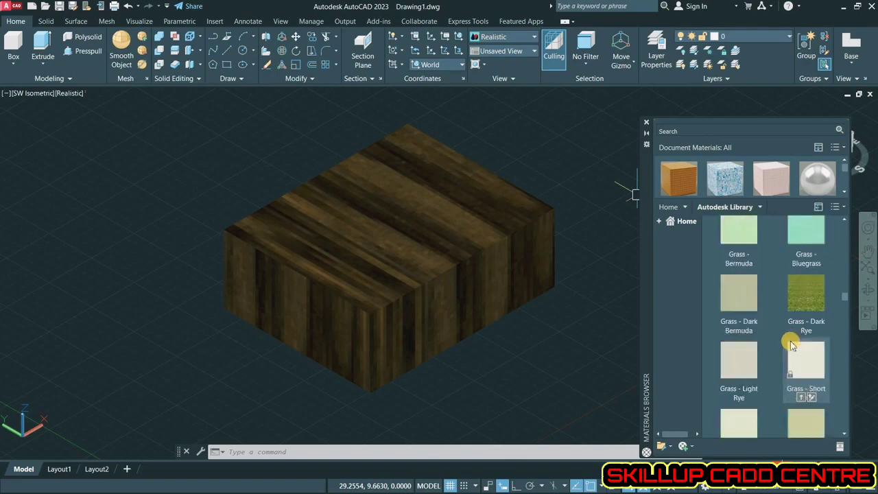
scroll(791, 345, "down", 3)
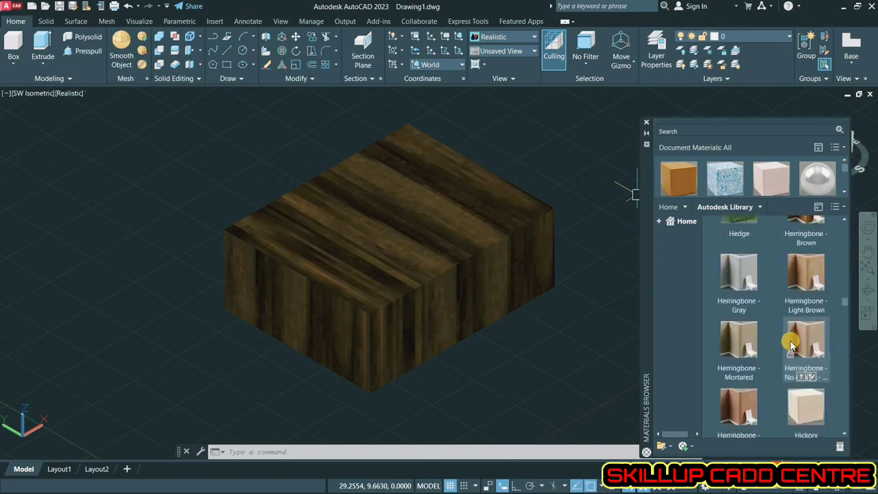
scroll(792, 345, "up", 1)
left_click_drag(739, 240, 504, 265)
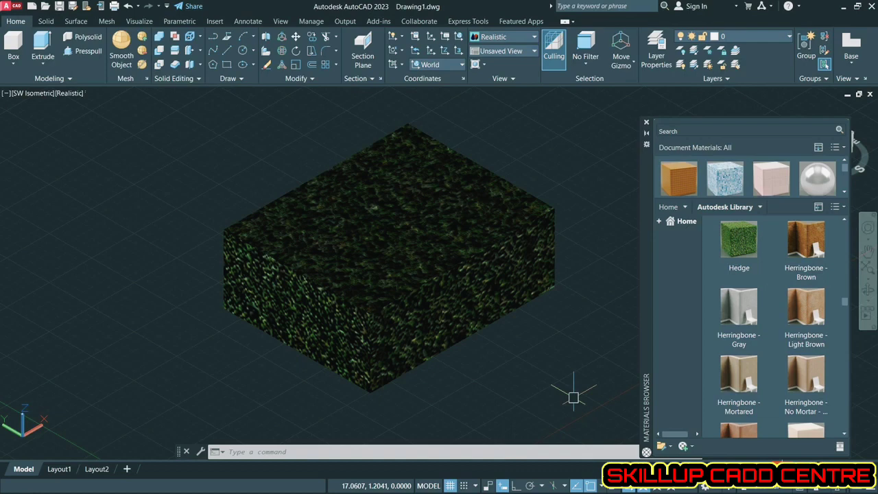
Assign the Herringbone - Brown material from the Autodesk Library to the box and close the Materials Browser
left_click_drag(796, 243, 515, 259)
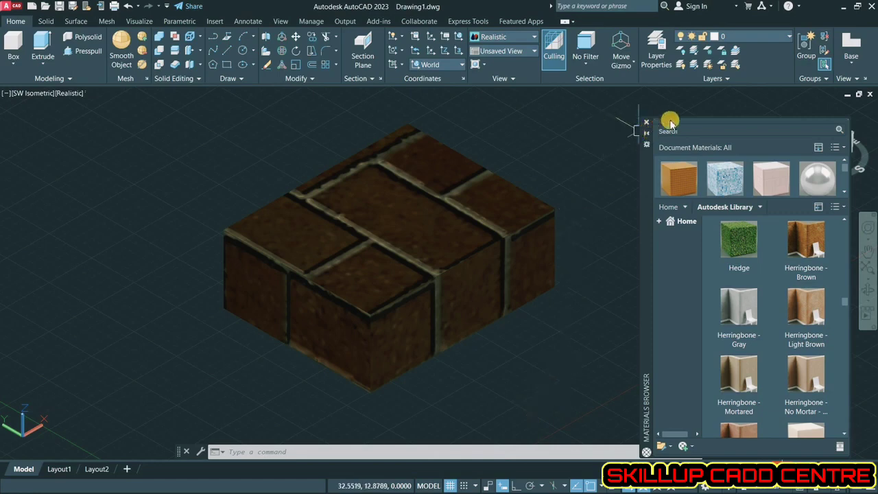
left_click(647, 124)
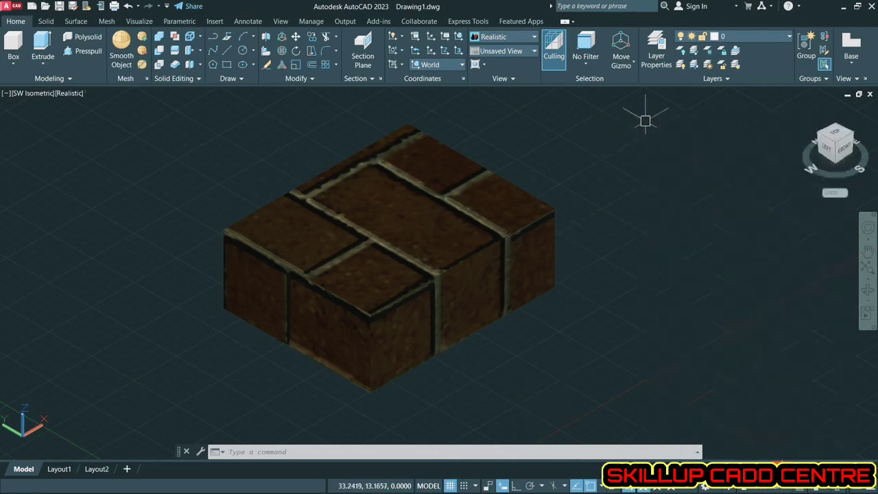
Set the visual style of the model view to Shades of Gray
left_click(506, 36)
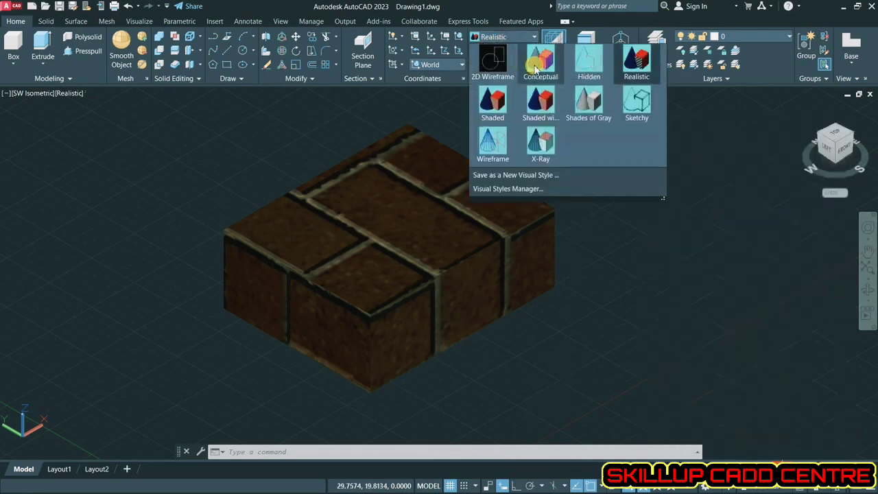
left_click(588, 101)
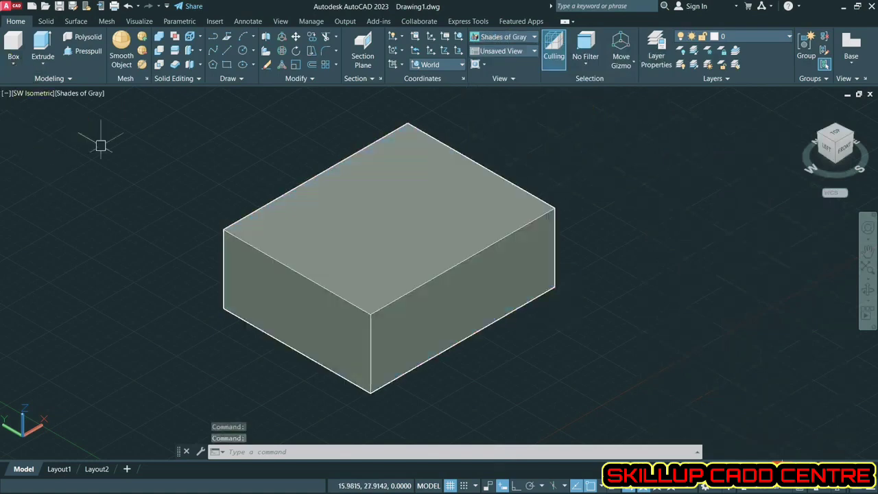
middle_click_drag(254, 271, 315, 223)
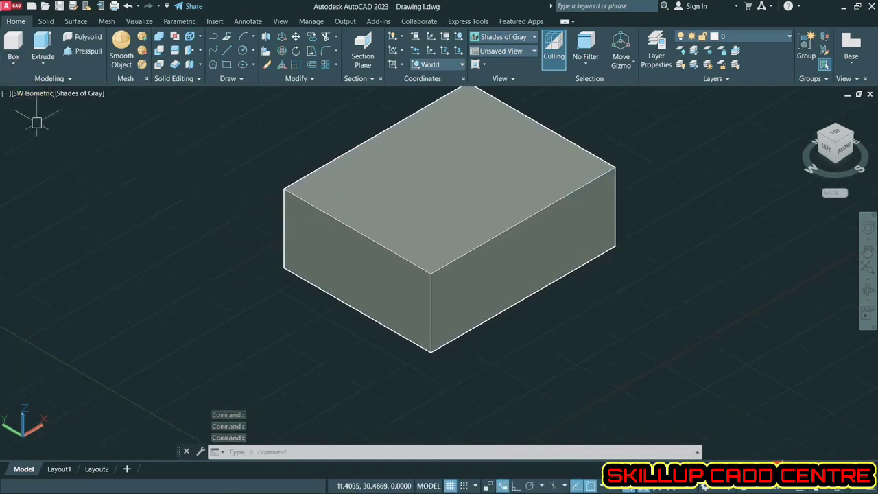
Switch the viewport to the Top view and set its visual style to 2D Wireframe
left_click(33, 94)
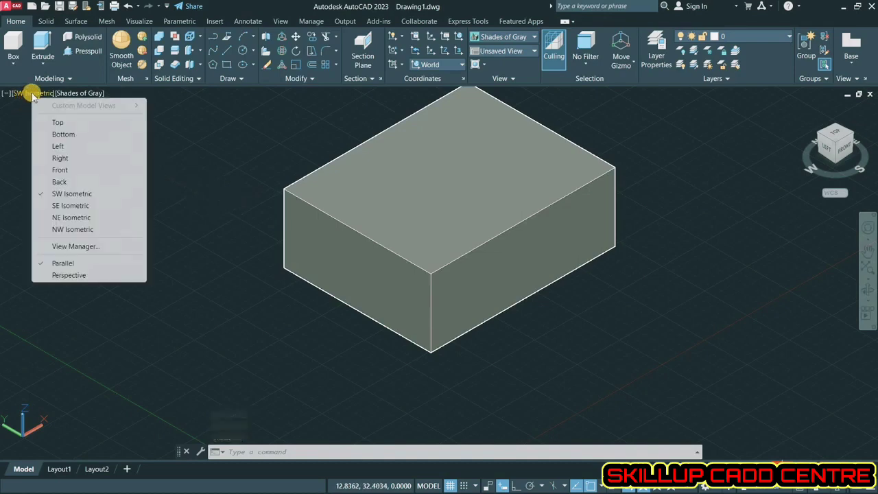
left_click(57, 123)
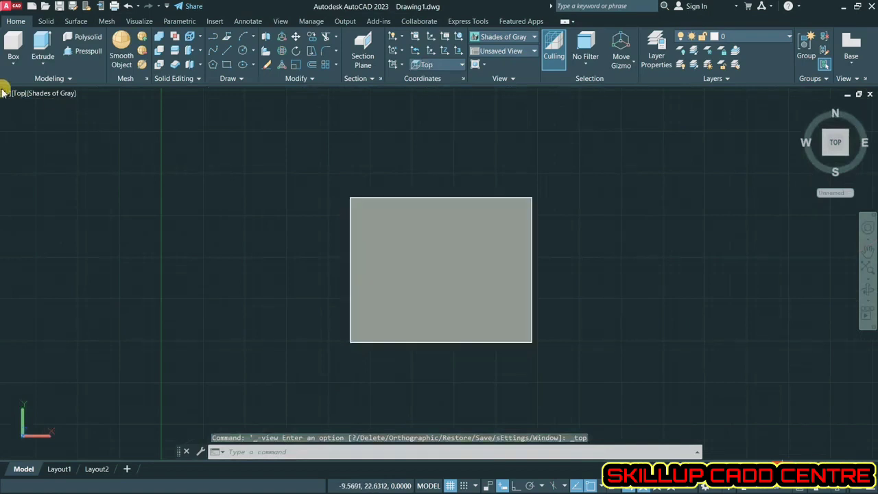
left_click(39, 95)
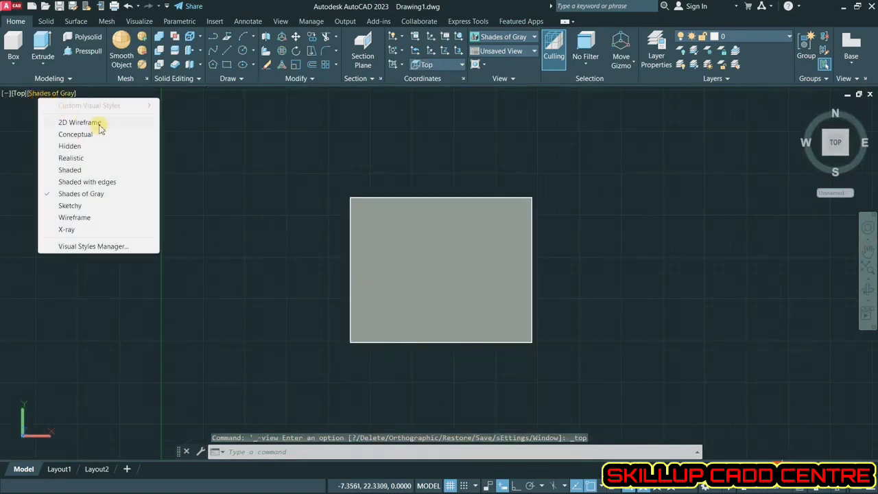
left_click(96, 124)
scroll(332, 257, "down", 2)
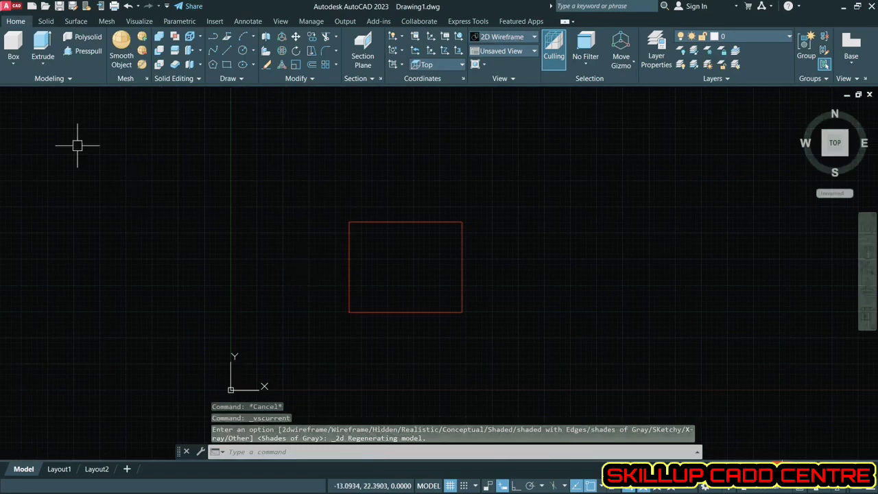
Create a solid cylinder beside the box, with a base radius of about 3.49 and a height of about 9.1
left_click(13, 63)
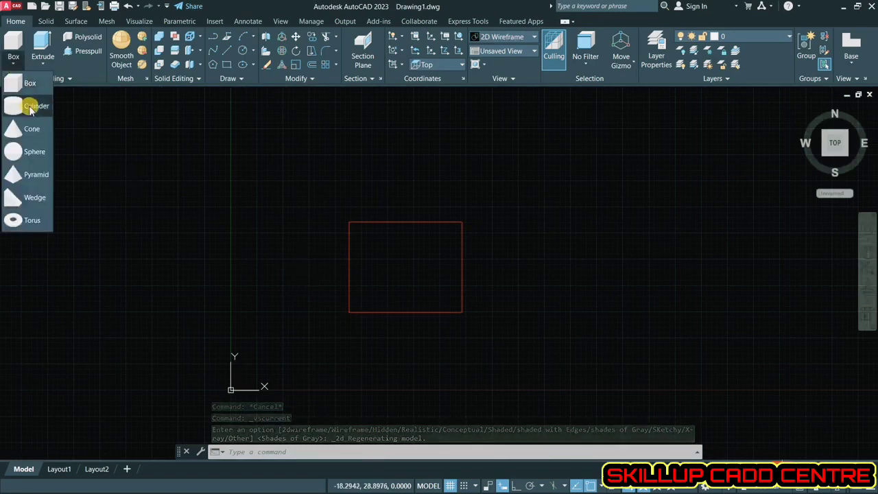
left_click(31, 108)
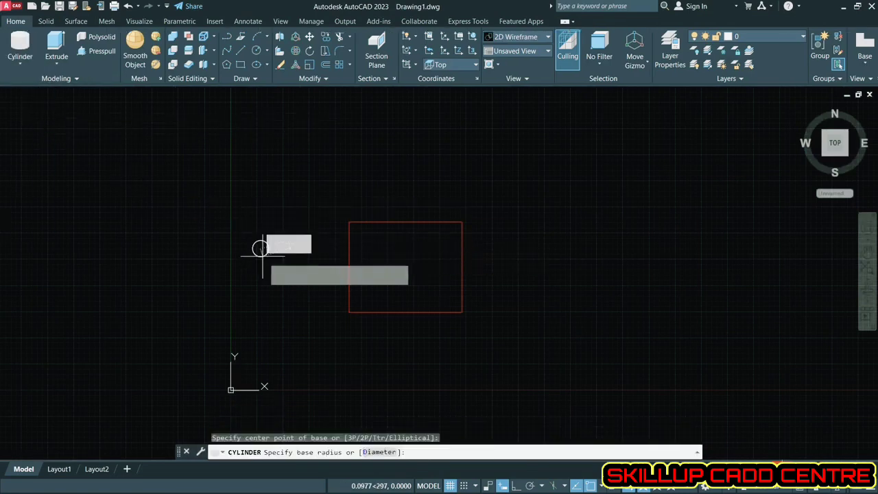
left_click(296, 247)
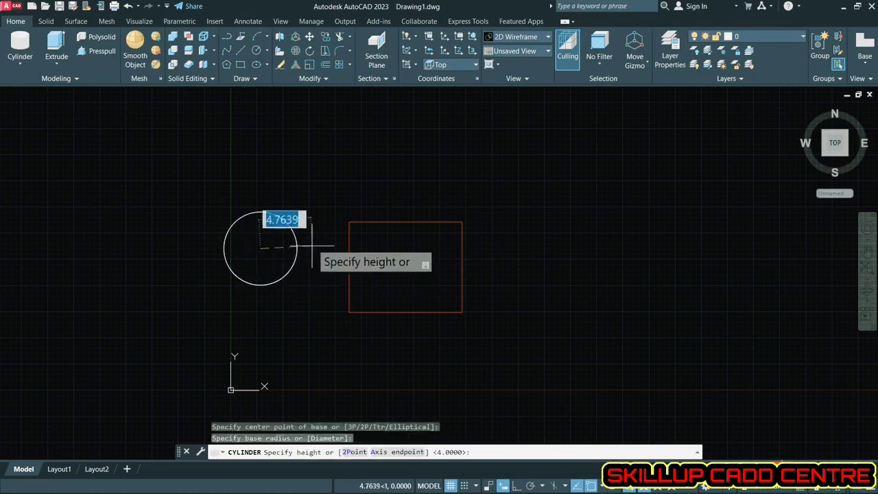
left_click(339, 196)
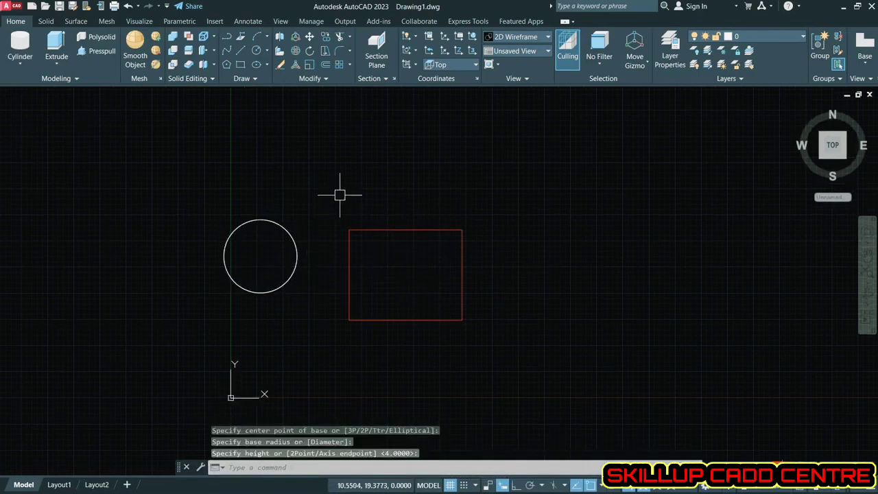
Switch the model to the SW Isometric view and set its visual style to Shades of Gray
left_click(821, 160)
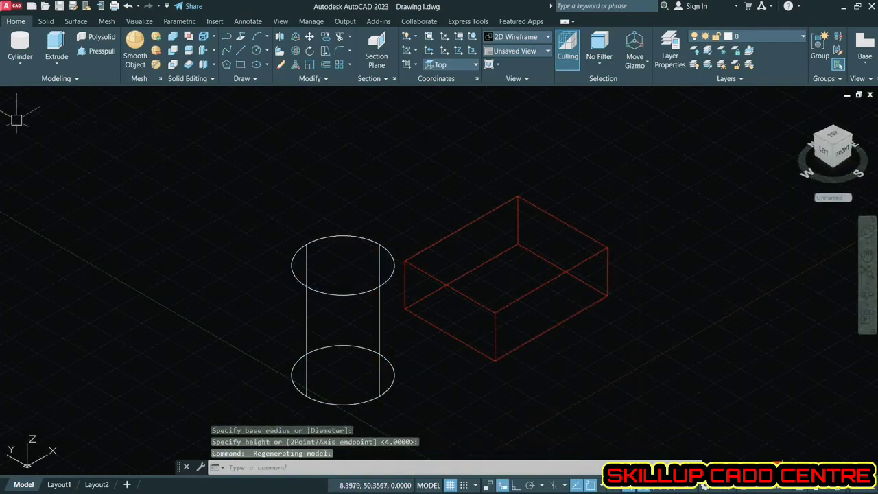
left_click(33, 97)
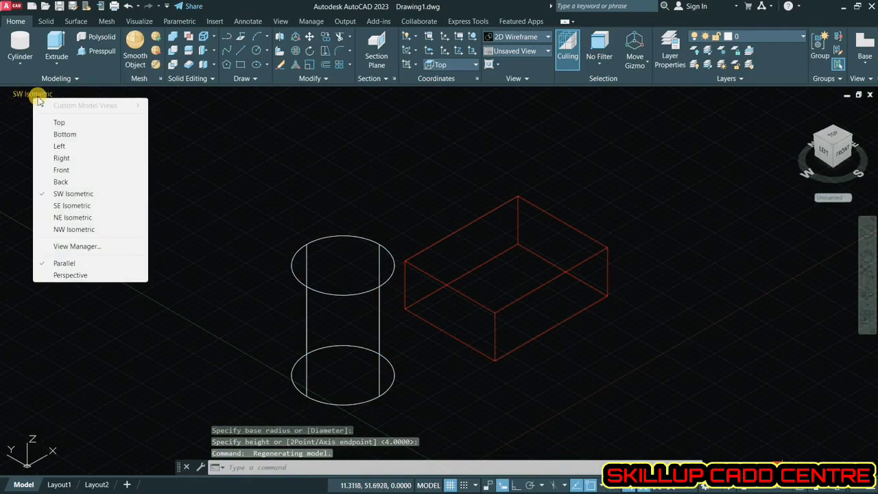
left_click(14, 104)
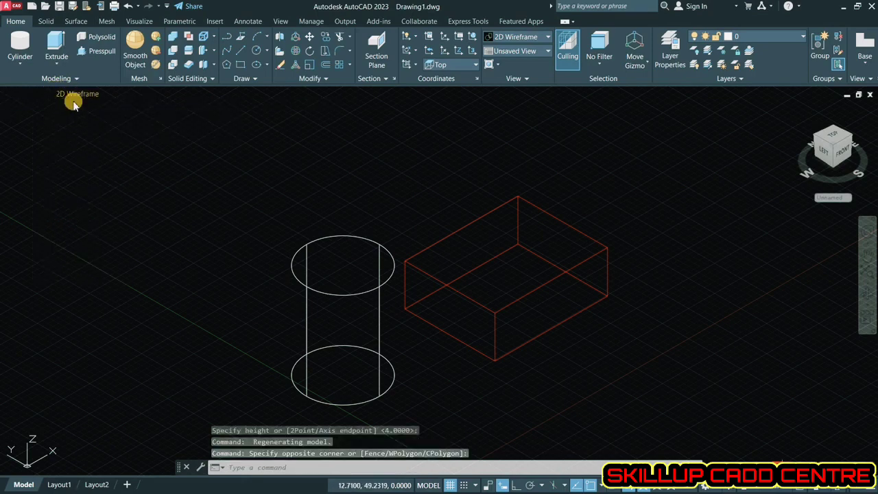
left_click(73, 98)
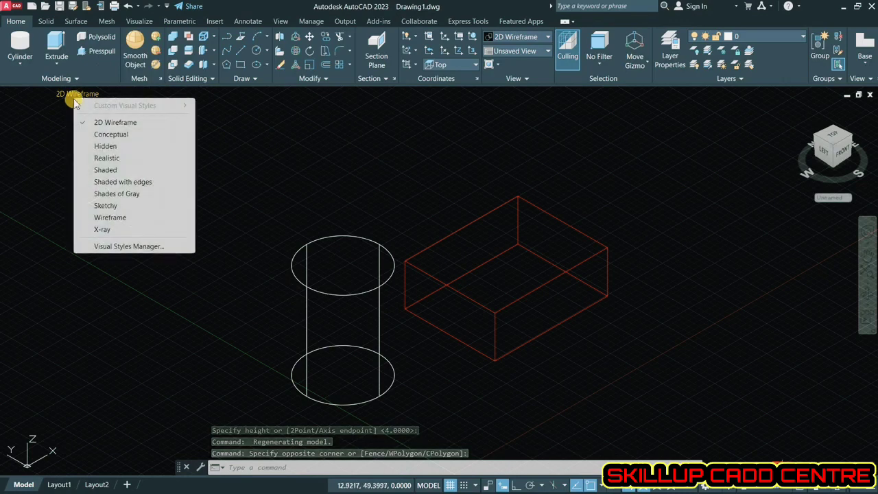
left_click(111, 194)
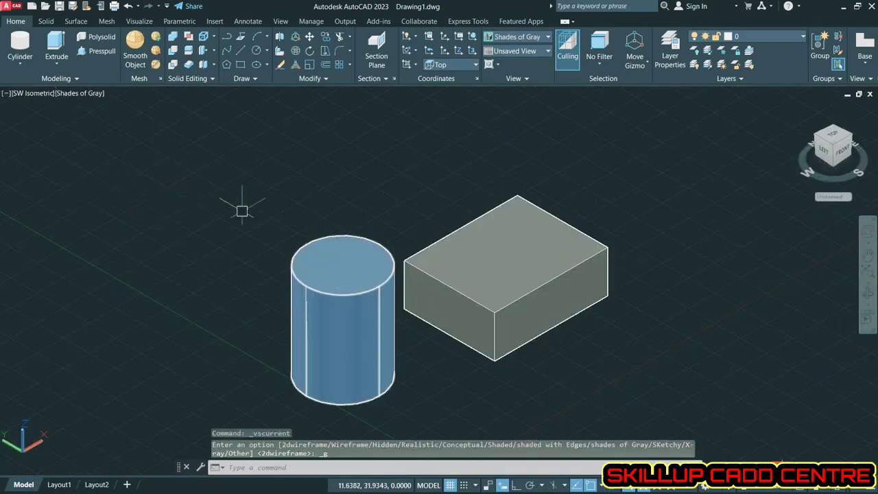
Create an upright solid cone behind the cylinder, with a base radius of about 2.8 and a height of about 7.86
left_click(10, 68)
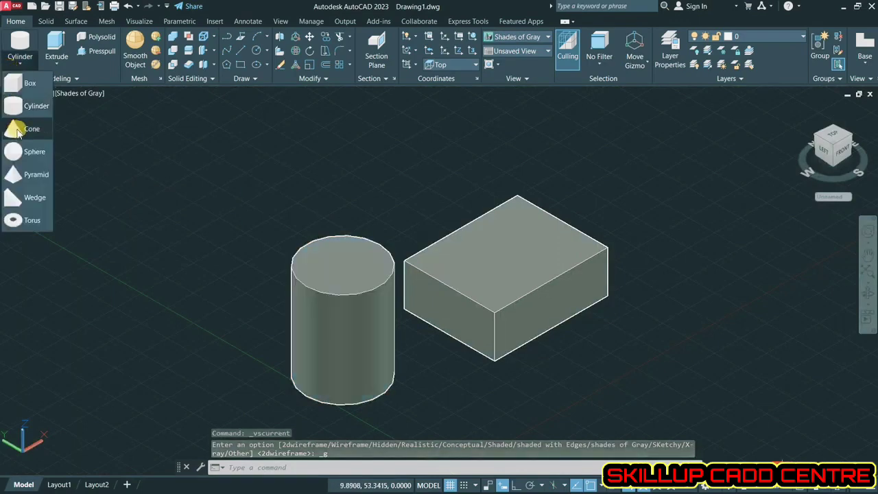
left_click(19, 130)
left_click(208, 258)
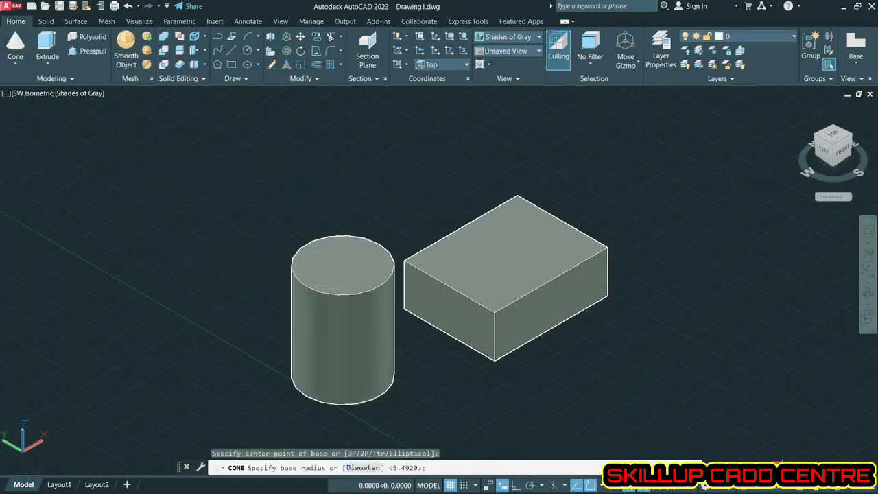
left_click(210, 286)
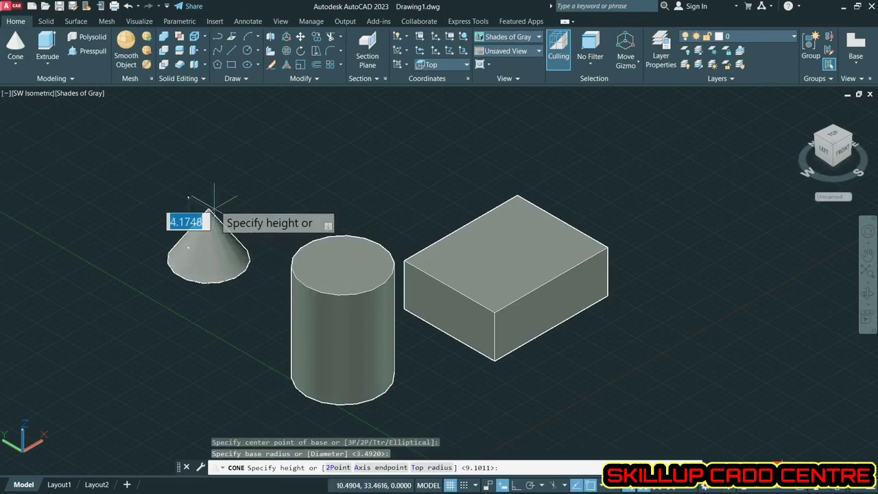
left_click(215, 164)
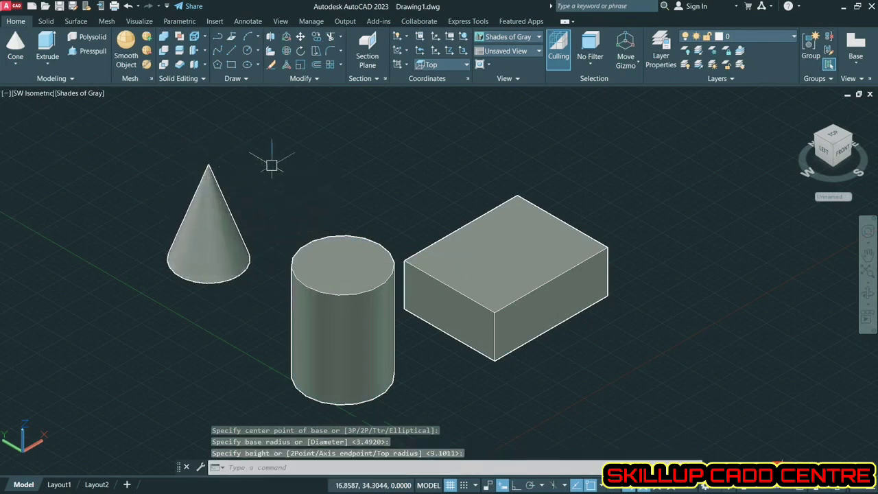
Create a second, downward-pointing cone in front of the first one, with base radius 2 and height 5
left_click(13, 46)
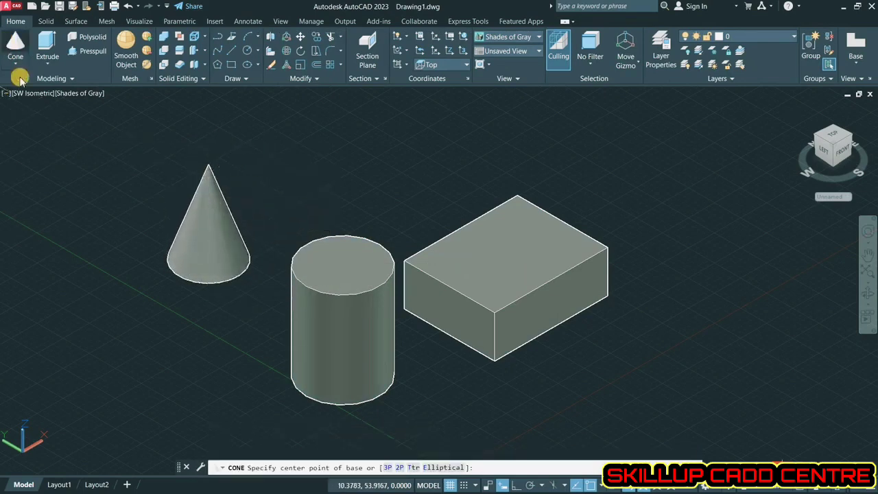
left_click(110, 323)
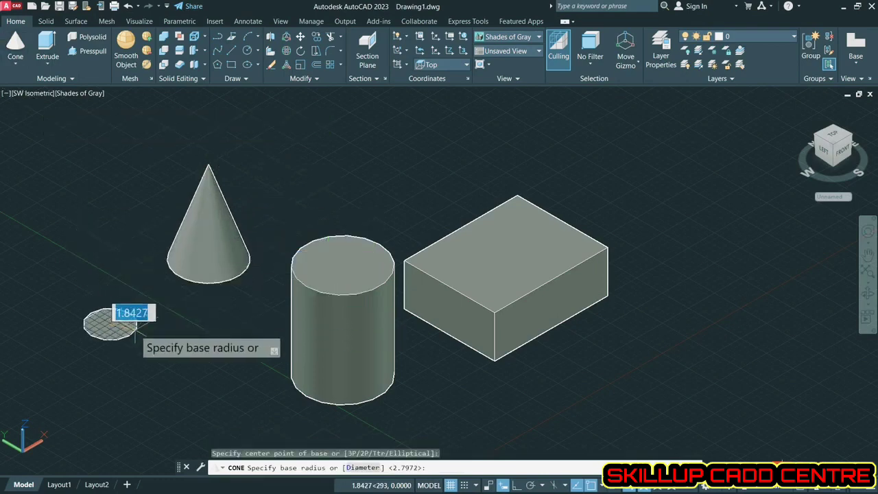
type("2")
key("Return")
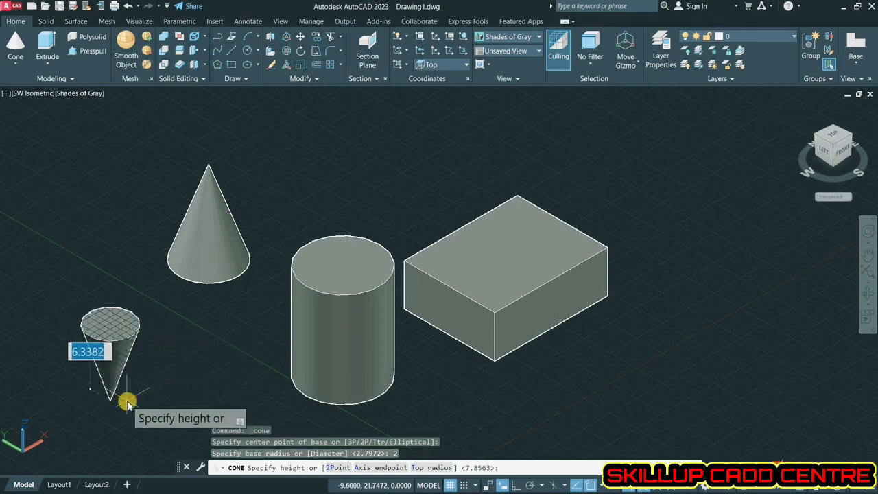
type("5")
key("Return")
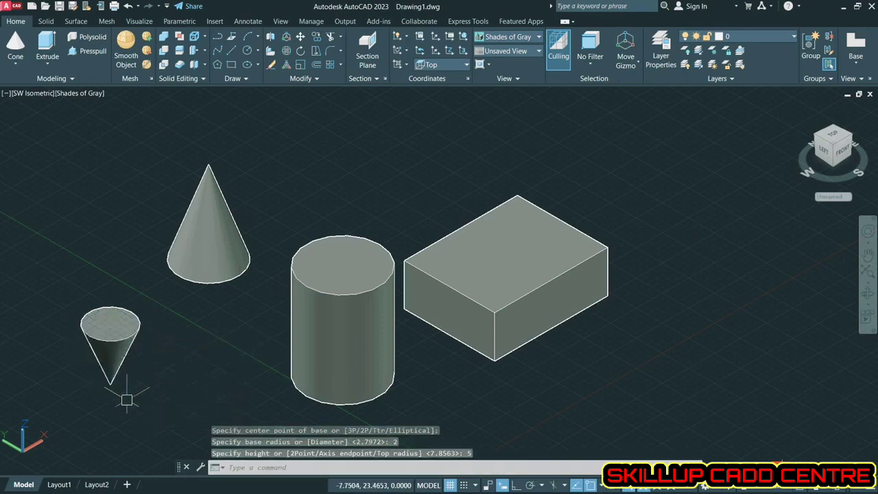
Inspect the solids from a different angle with Free Orbit, and exit the orbit mode
left_click(868, 306)
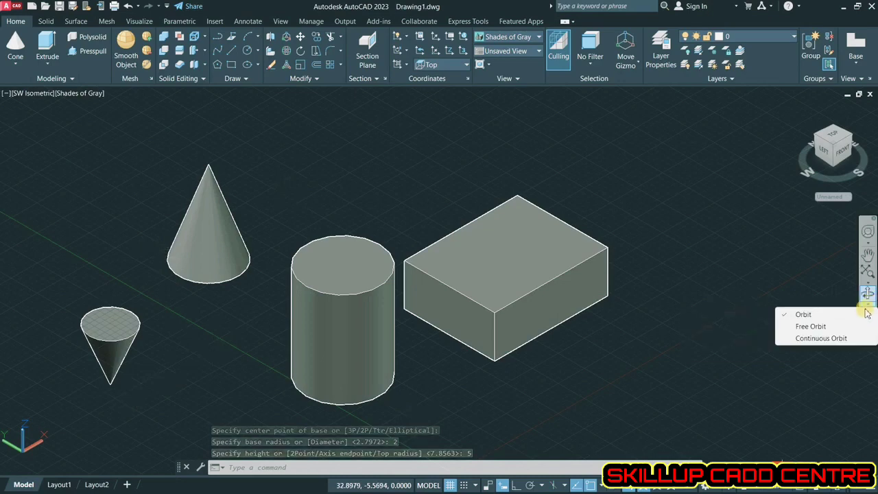
left_click(810, 327)
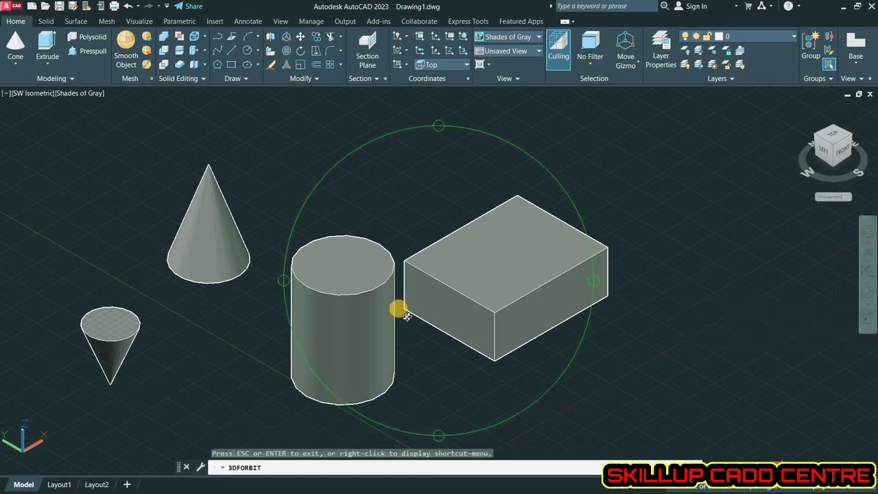
left_click_drag(407, 315, 424, 302)
right_click(511, 219)
left_click(529, 226)
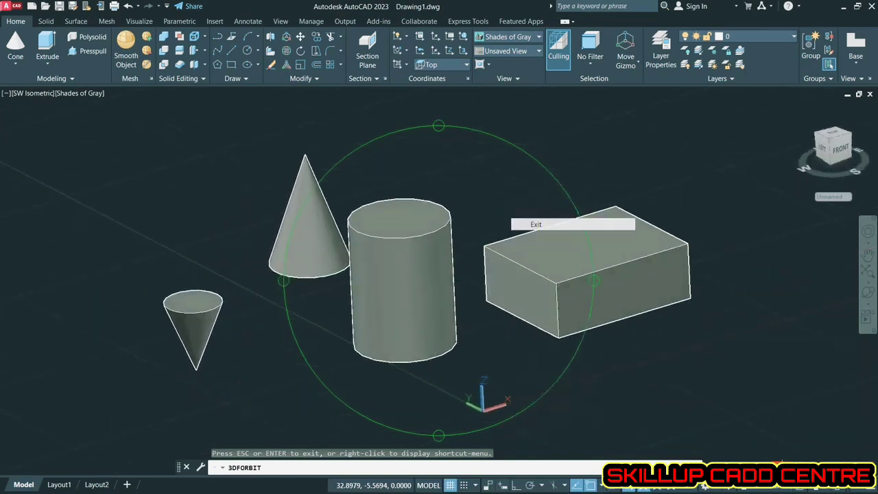
View the solids in rotation with Continuous Orbit, and exit the orbit mode
left_click(867, 307)
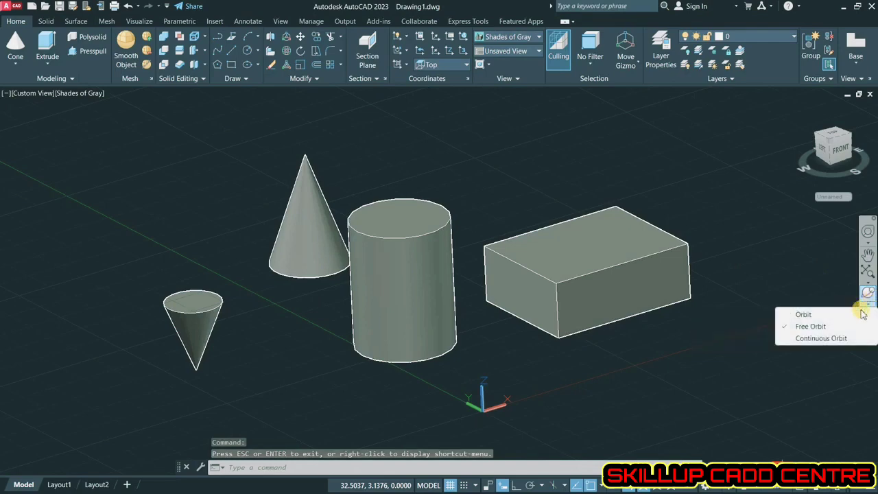
left_click(820, 339)
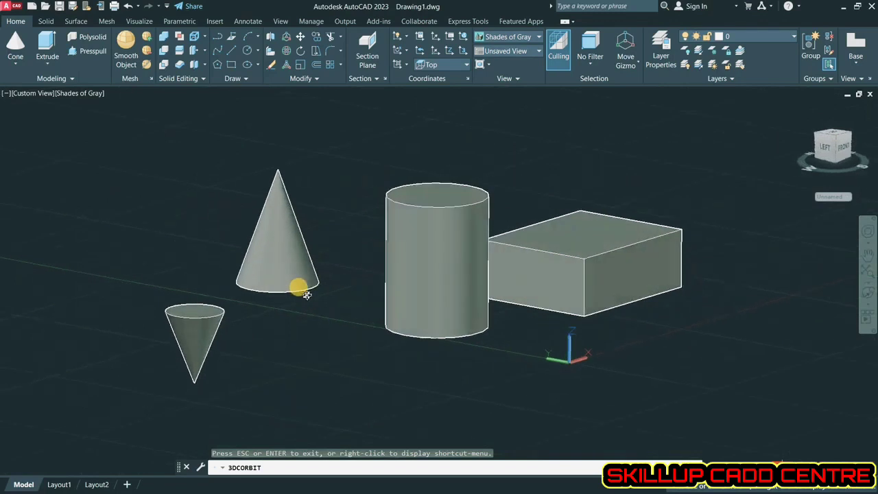
right_click(349, 169)
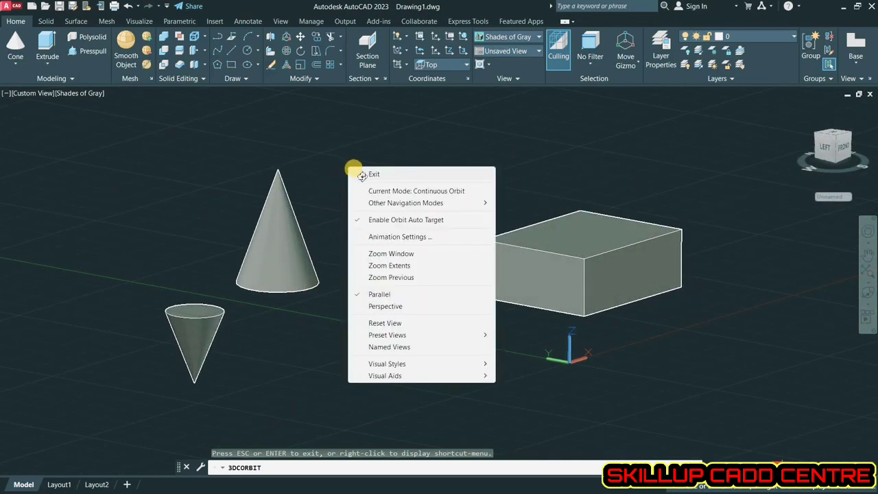
left_click(371, 173)
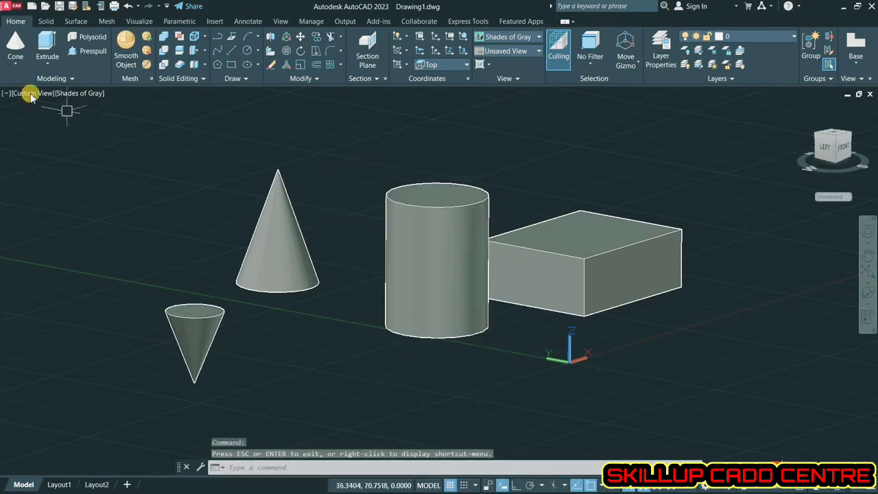
Create a solid sphere of radius 2 beside the upright cone
left_click(12, 65)
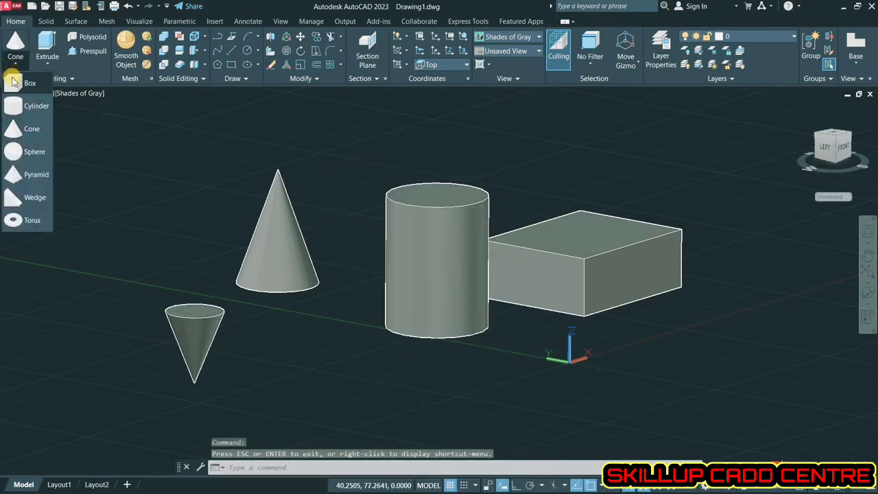
left_click(31, 154)
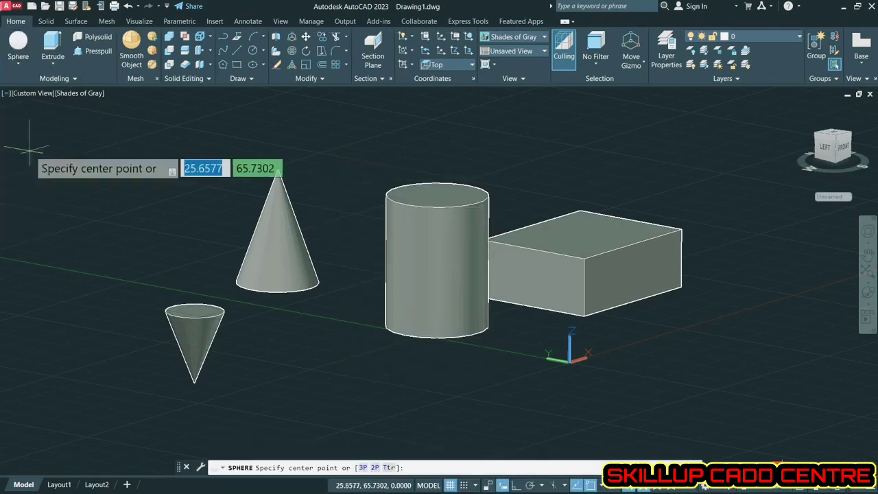
left_click(137, 237)
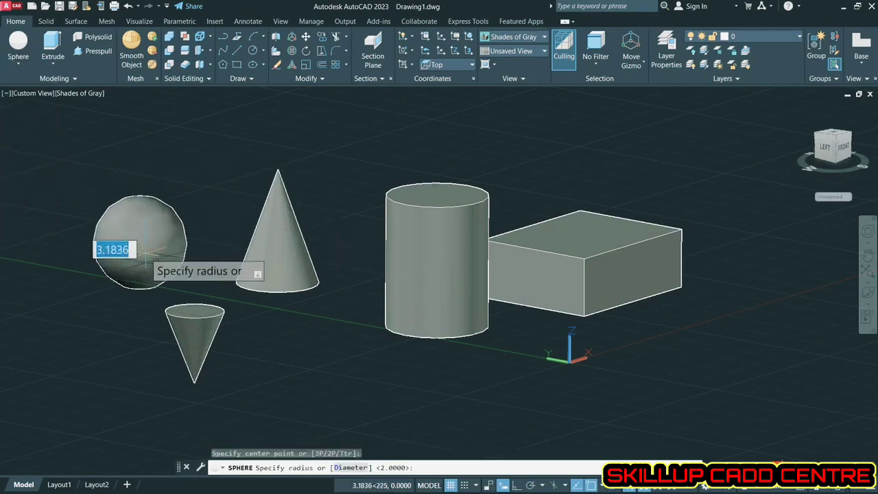
key("Return")
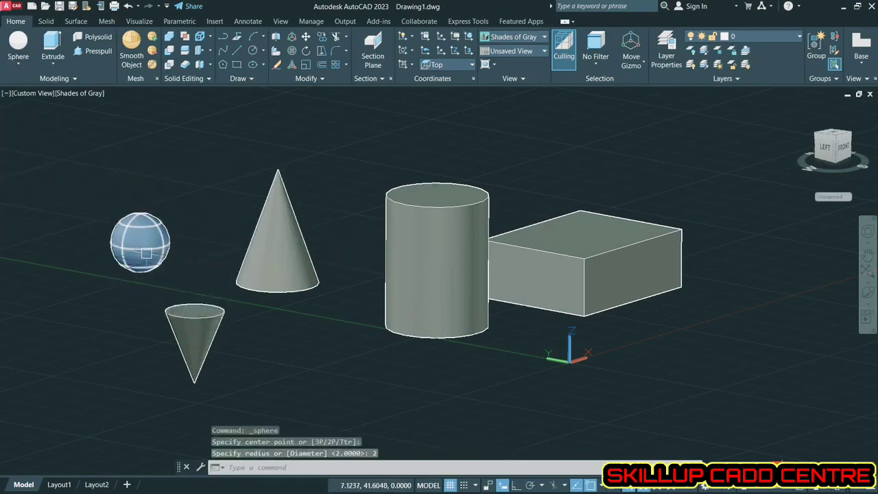
In the SW Isometric view, create a sphere centred on the cylinder's top face, matching the cylinder's radius of about 3.49
left_click(843, 143)
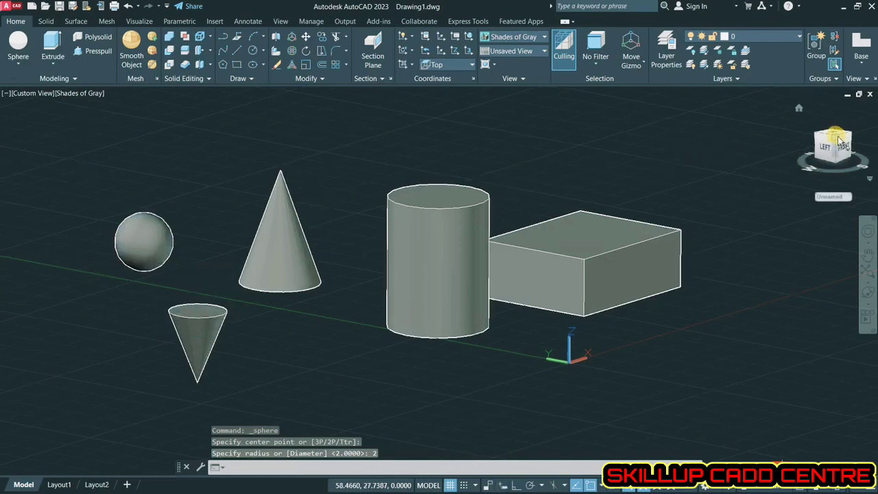
scroll(499, 356, "up", 3)
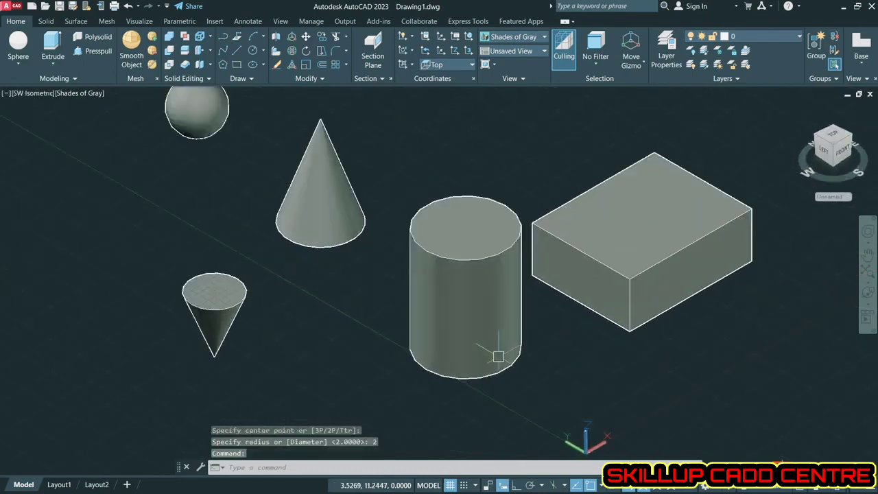
left_click(13, 65)
left_click(34, 152)
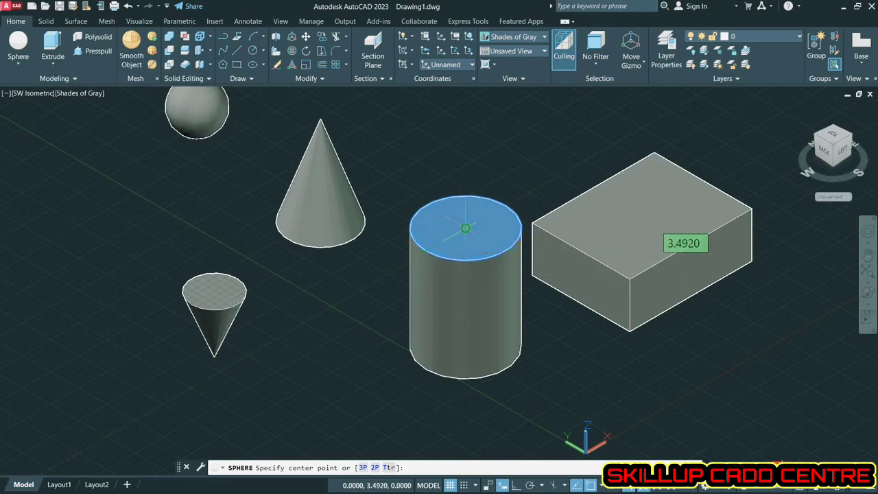
left_click(465, 228)
left_click(427, 252)
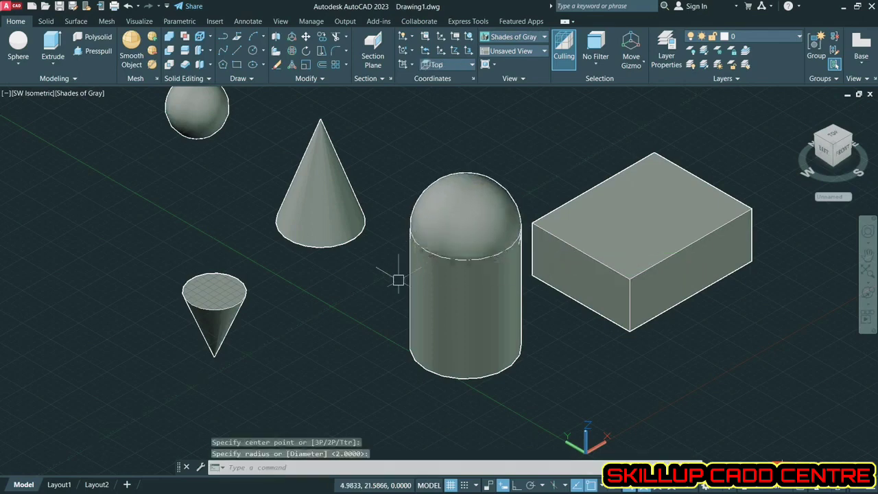
Start a solid pyramid with its base centre between the inverted cone and the cylinder
middle_click_drag(468, 318, 455, 309)
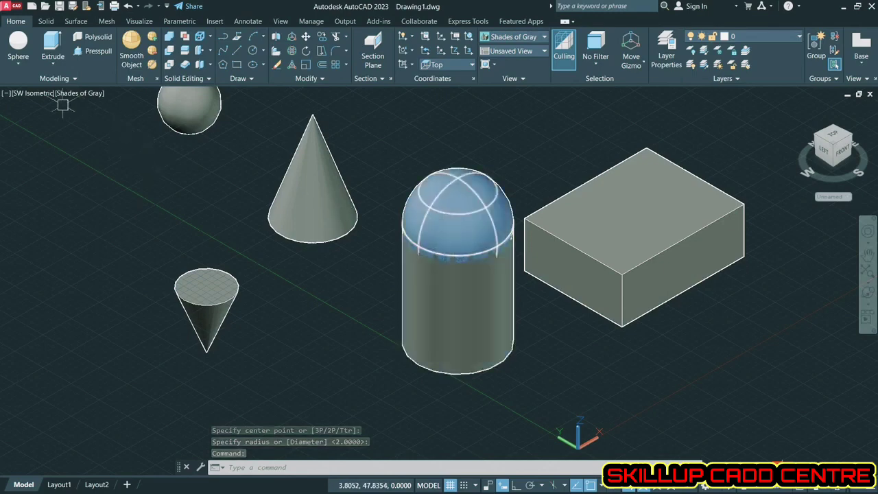
left_click(12, 66)
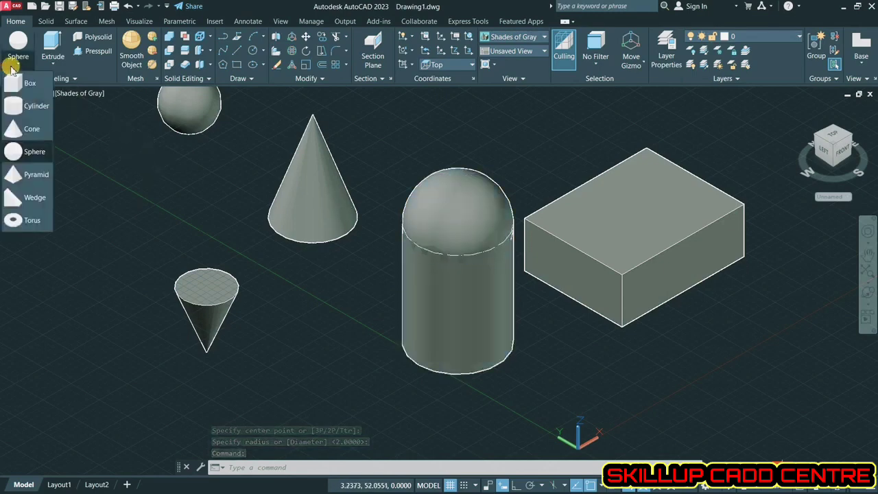
left_click(36, 175)
left_click(329, 287)
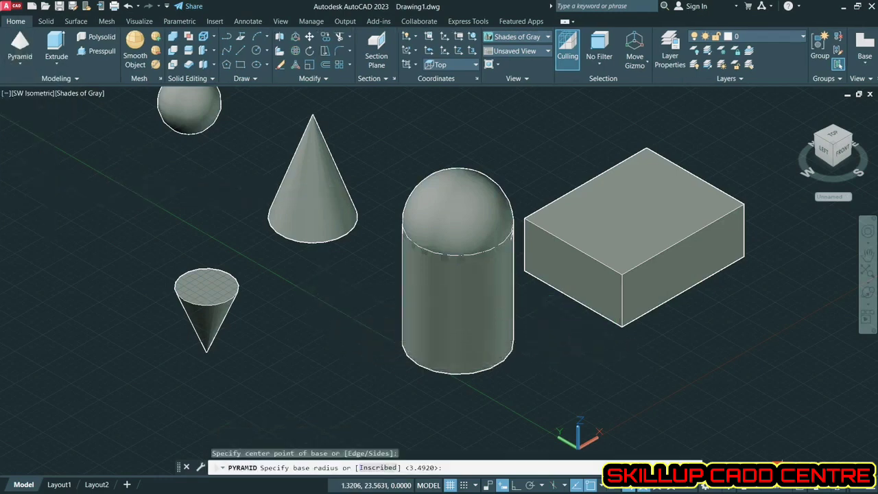
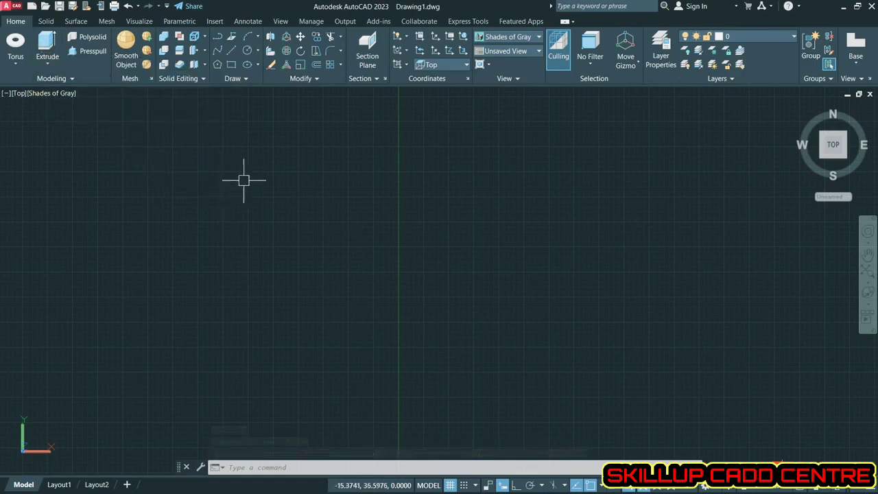
Draw a rectangle in the Top view, to the left of the green Y axis
left_click(233, 65)
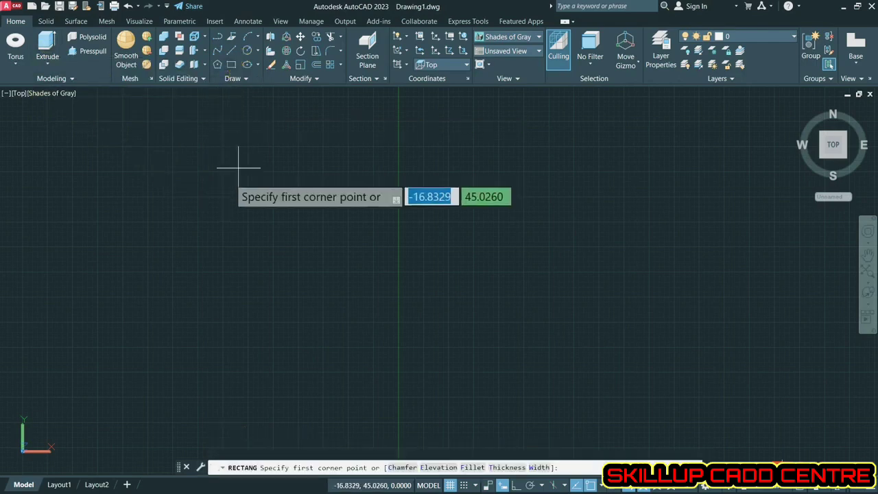
left_click(140, 180)
left_click(320, 322)
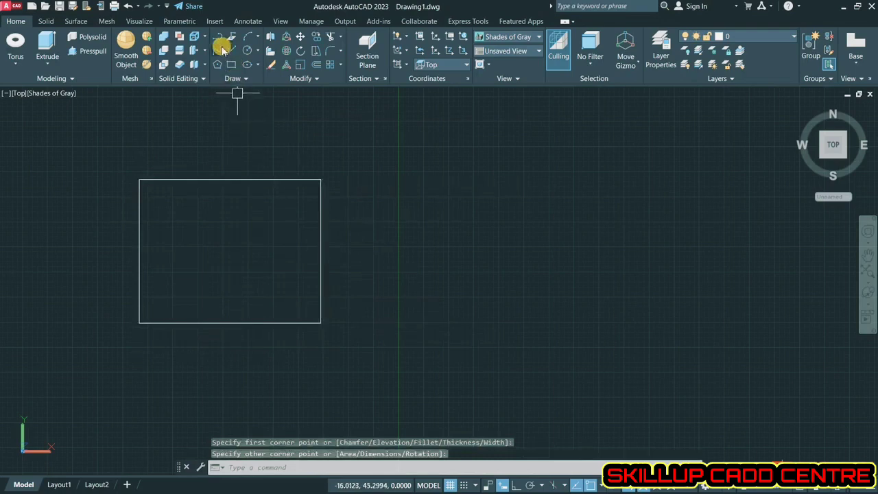
Draw a closed four-sided polyline beside the rectangle, finishing it with the Close option
left_click(219, 39)
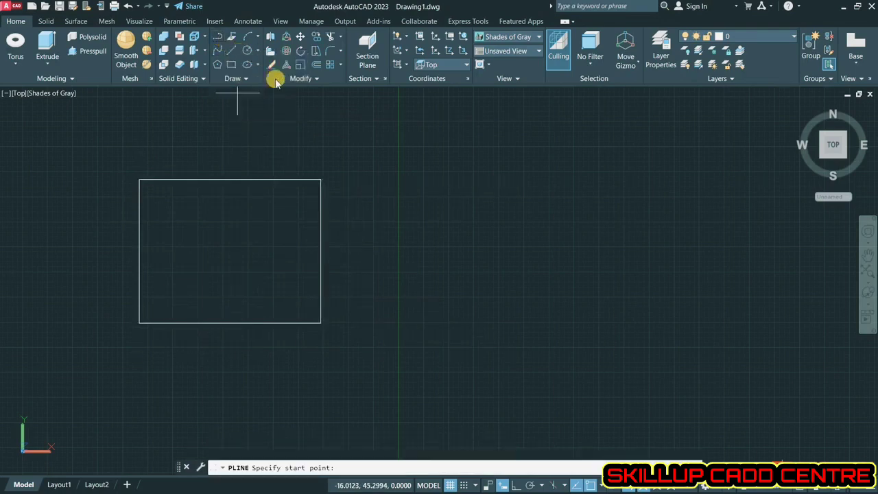
left_click(393, 177)
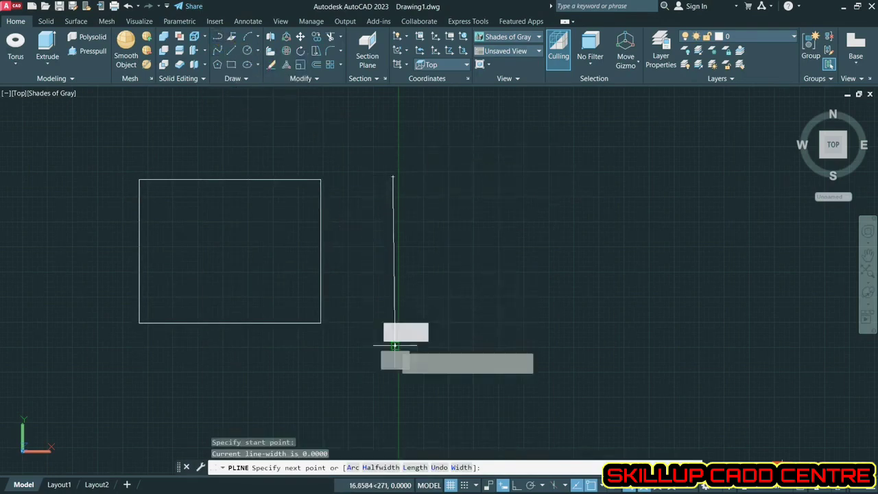
left_click(394, 316)
left_click(603, 342)
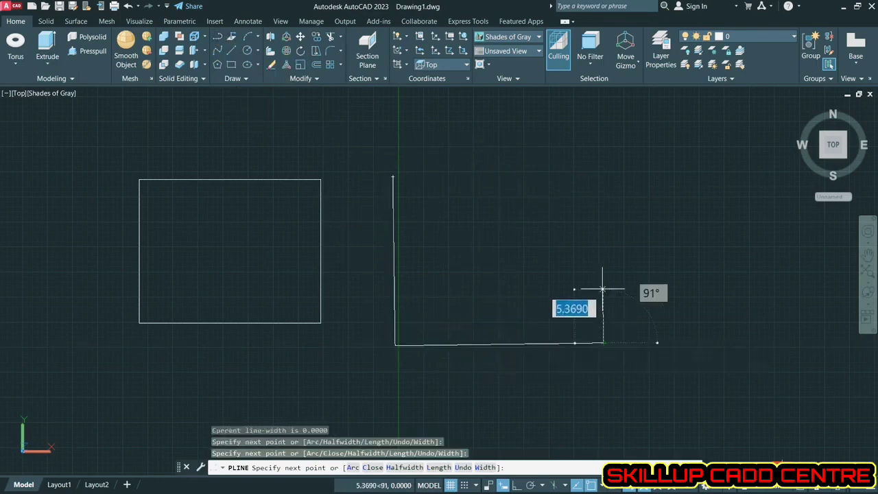
left_click(601, 162)
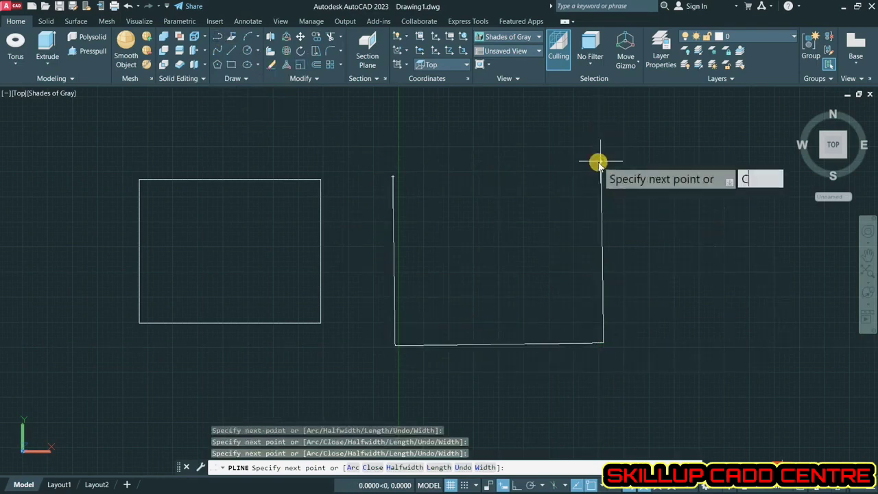
type("c")
key("Return")
middle_click_drag(566, 170, 448, 198)
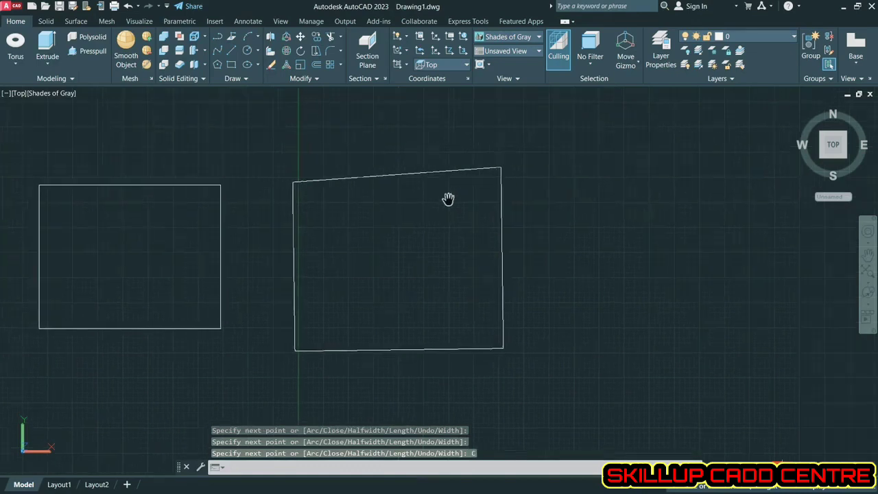
Draw three connected lines to the right of the polyline, forming a U-shaped outline open at the top
left_click(229, 52)
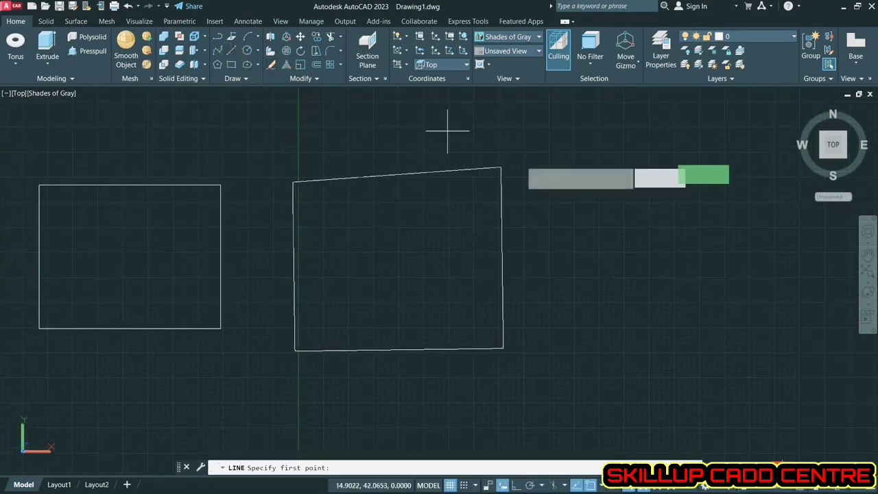
left_click(566, 170)
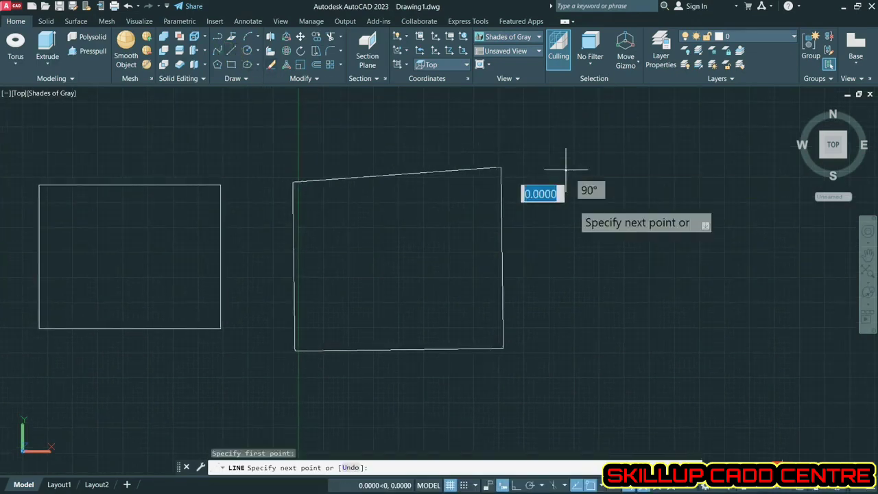
left_click(569, 345)
left_click(761, 345)
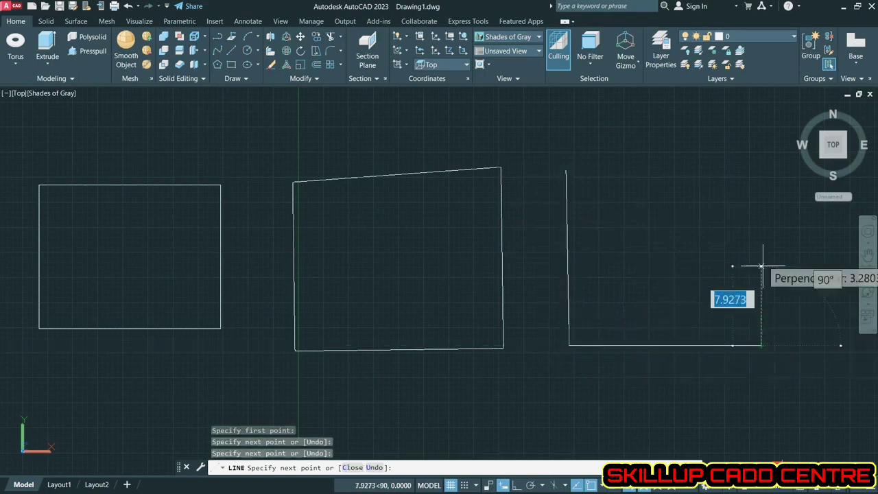
left_click(761, 182)
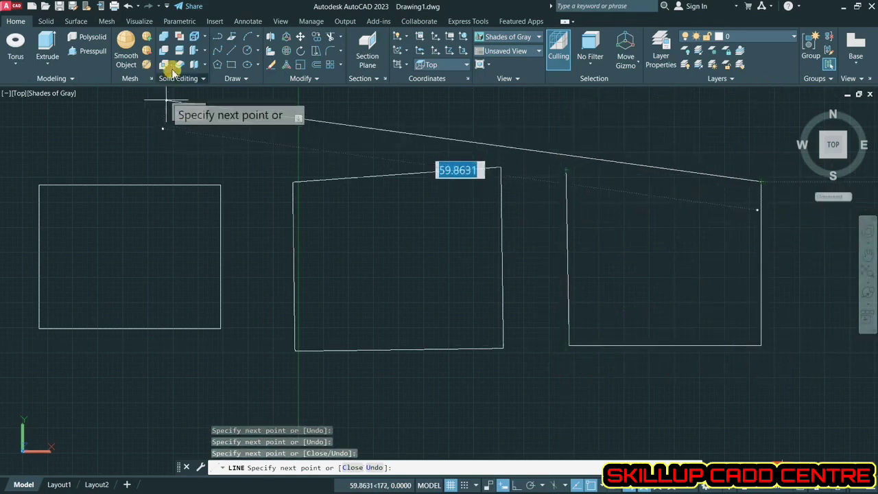
Close the top of the U-shaped outline with a three-point arc bulging upward between its two upper endpoints
left_click(247, 36)
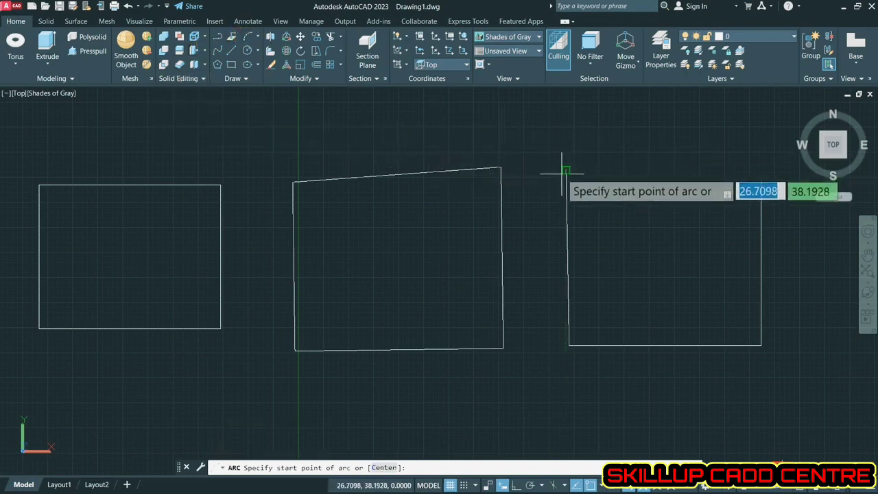
left_click(568, 169)
left_click(656, 148)
left_click(760, 181)
scroll(672, 242, "down", 2)
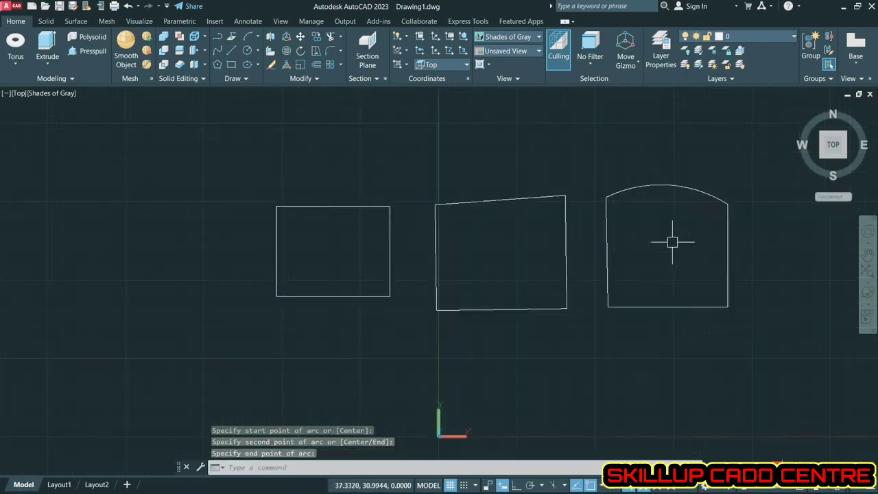
In the SW Isometric view, extrude the rectangle, the polyline and the line-and-arc outline together upward to a freehand height
left_click(824, 159)
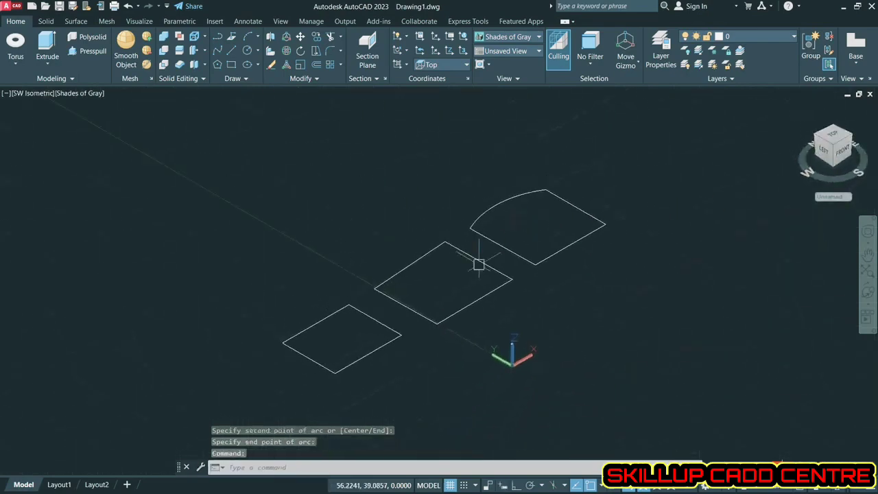
left_click(61, 37)
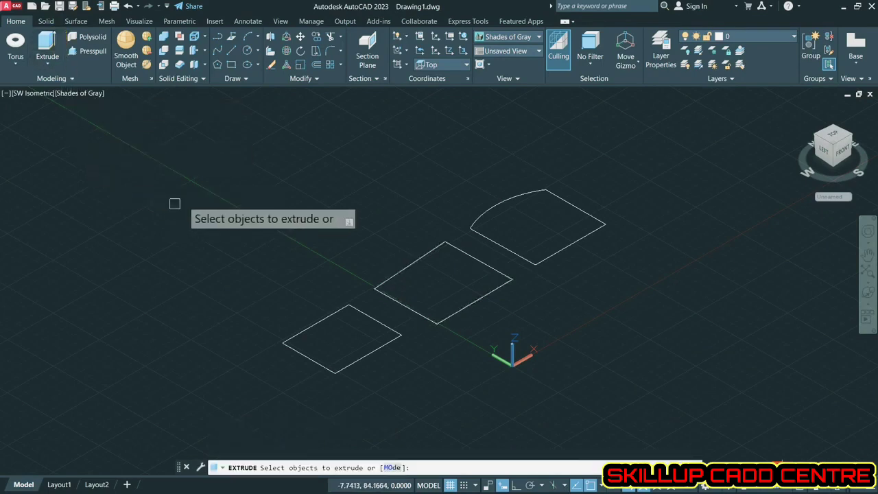
left_click(594, 164)
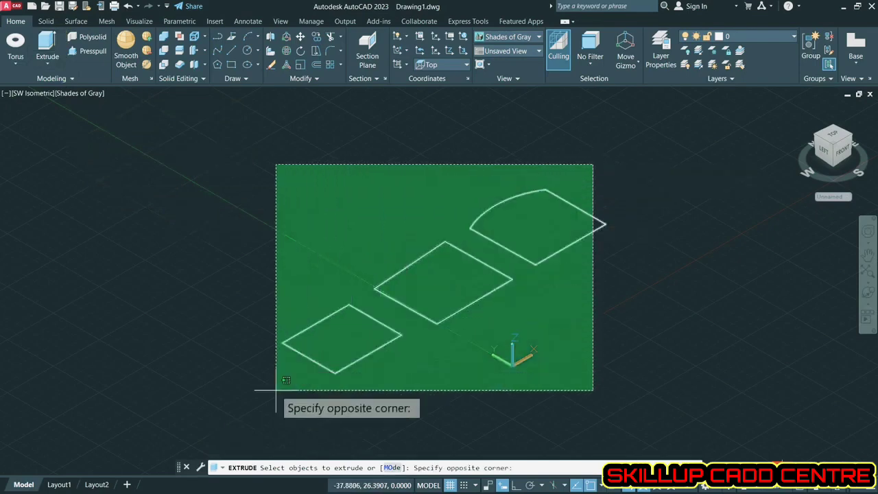
left_click(256, 416)
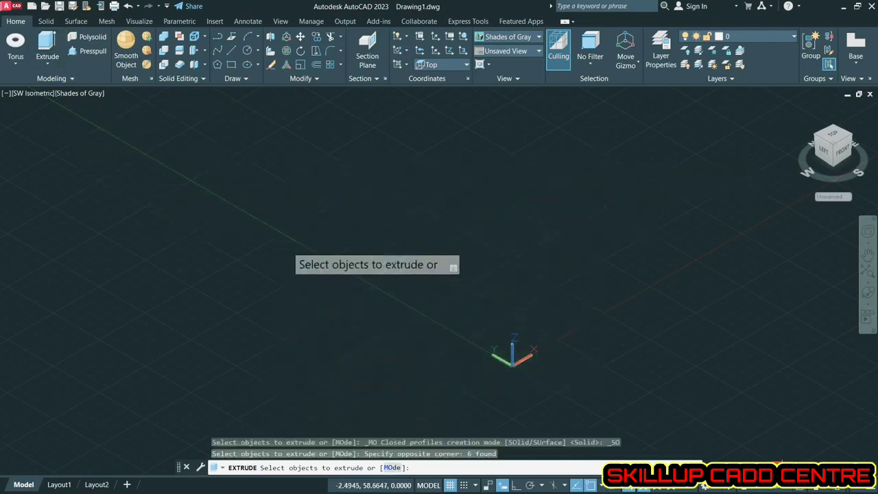
key("Return")
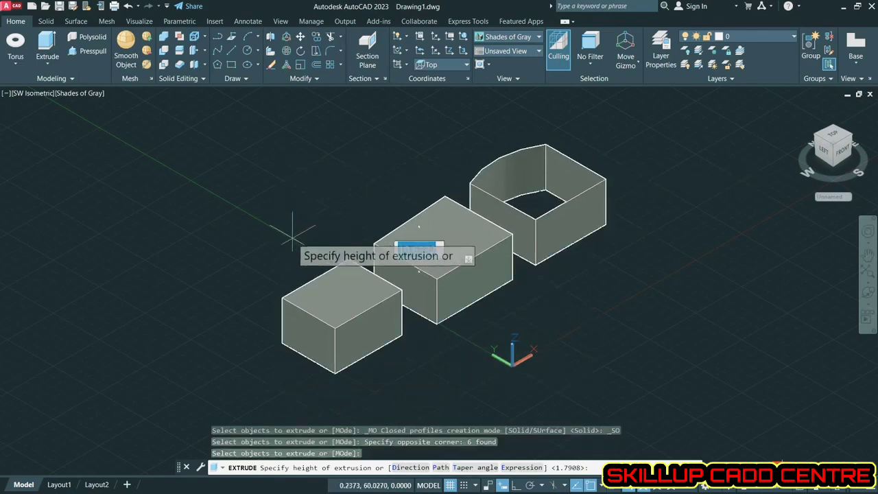
left_click(292, 235)
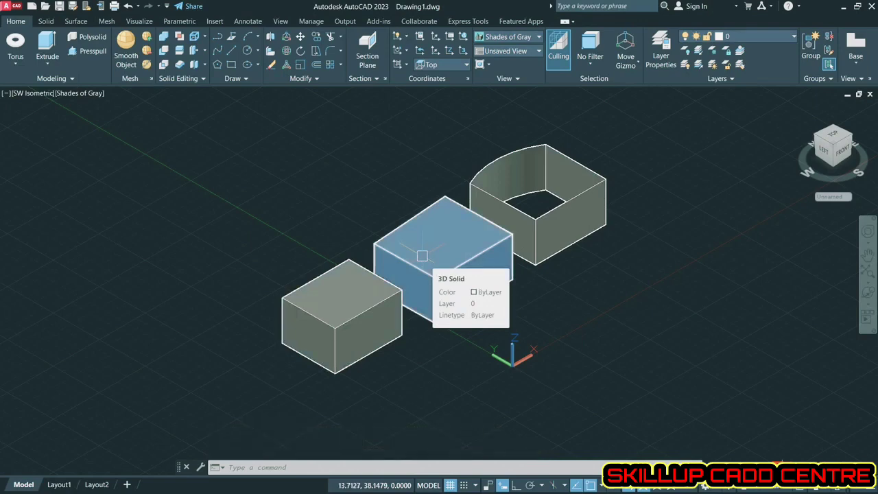
left_click(422, 256)
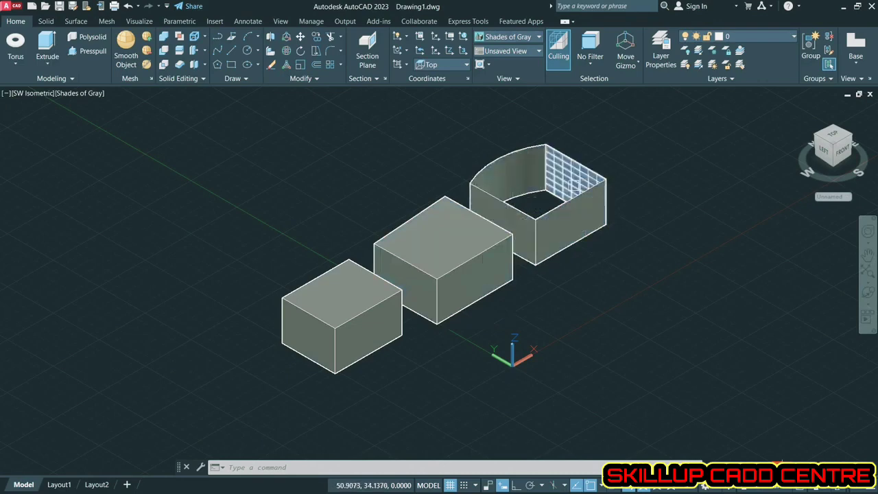
scroll(557, 182, "up", 1)
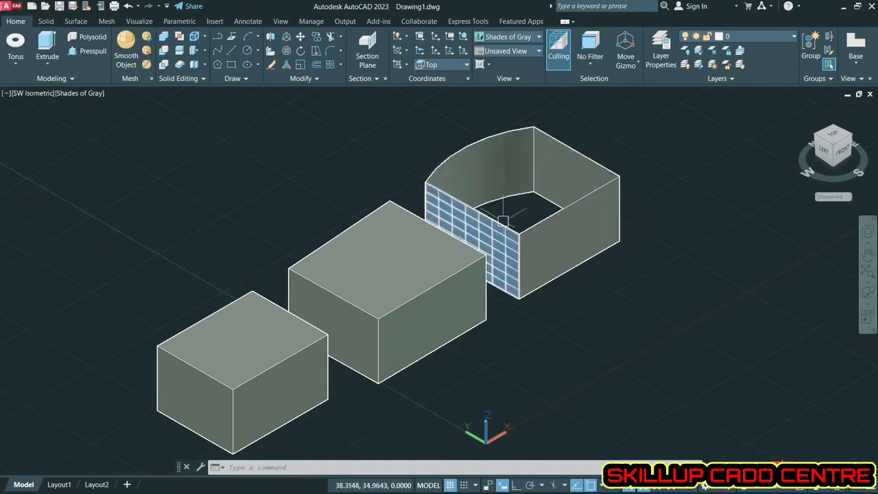
middle_click_drag(525, 320, 507, 317)
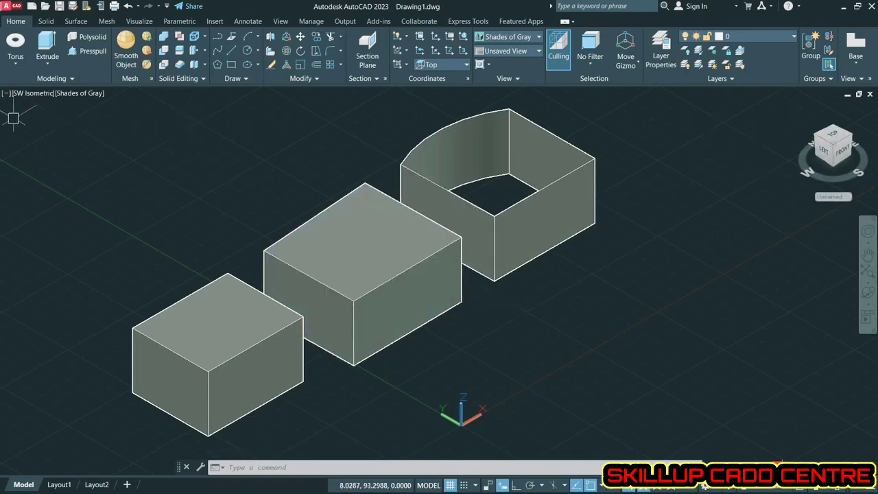
In the Top view with Ortho on, draw three connected lines below the extruded shapes, forming a wide U open at the top
left_click(28, 94)
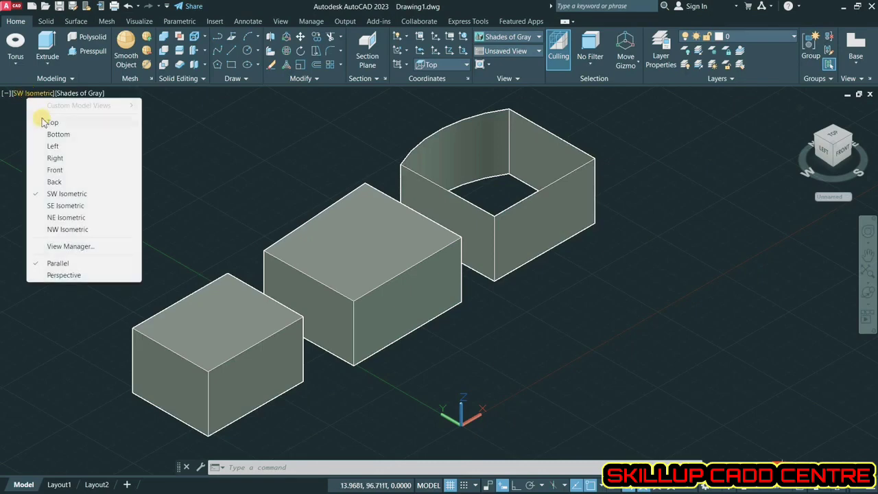
left_click(46, 122)
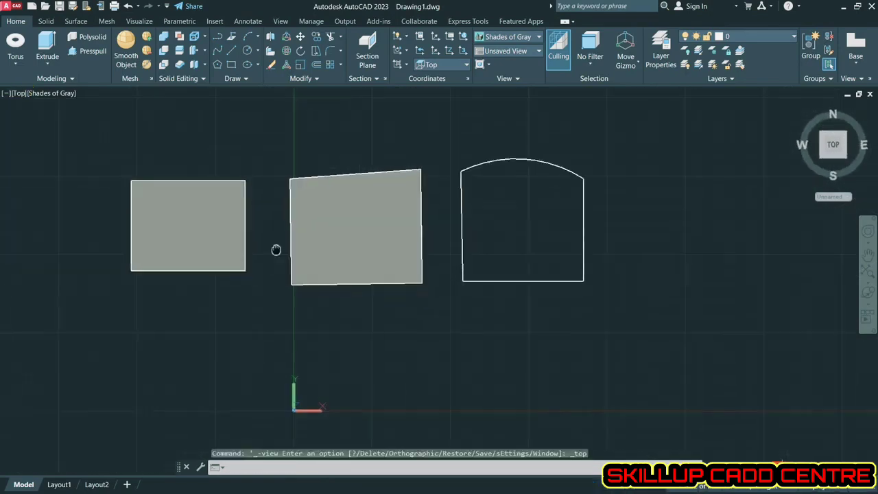
left_click(227, 58)
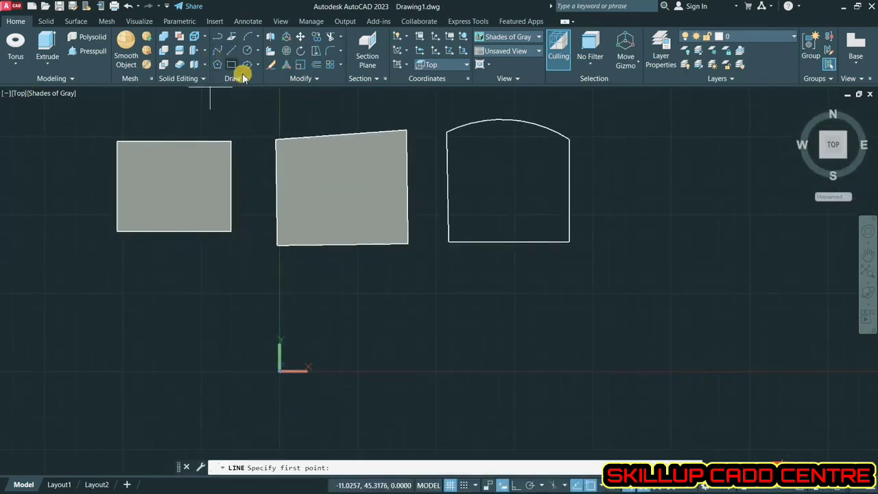
left_click(363, 307)
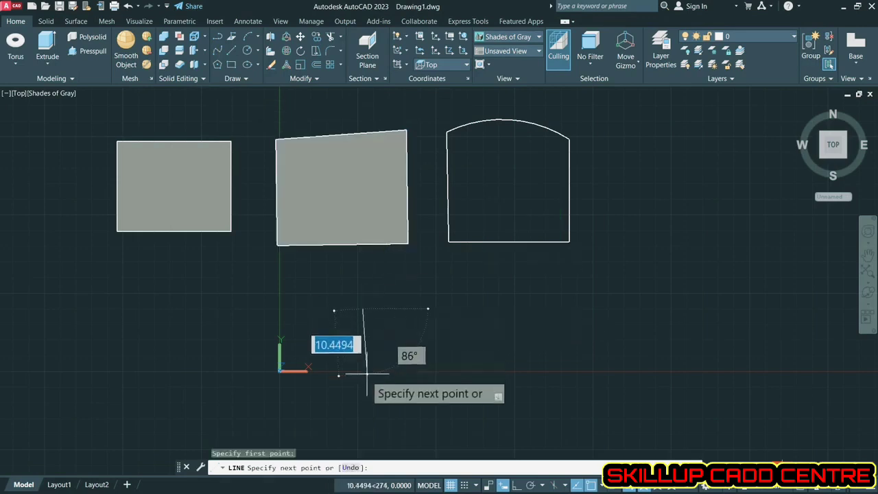
left_click(517, 484)
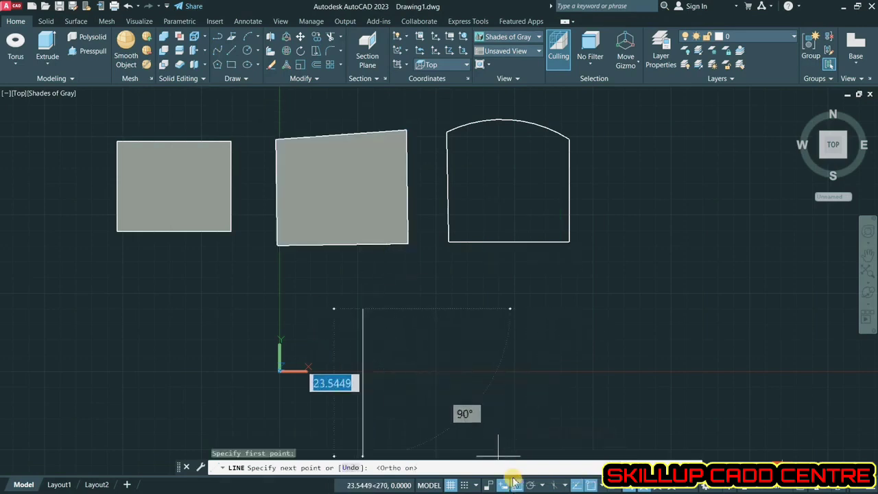
left_click(362, 415)
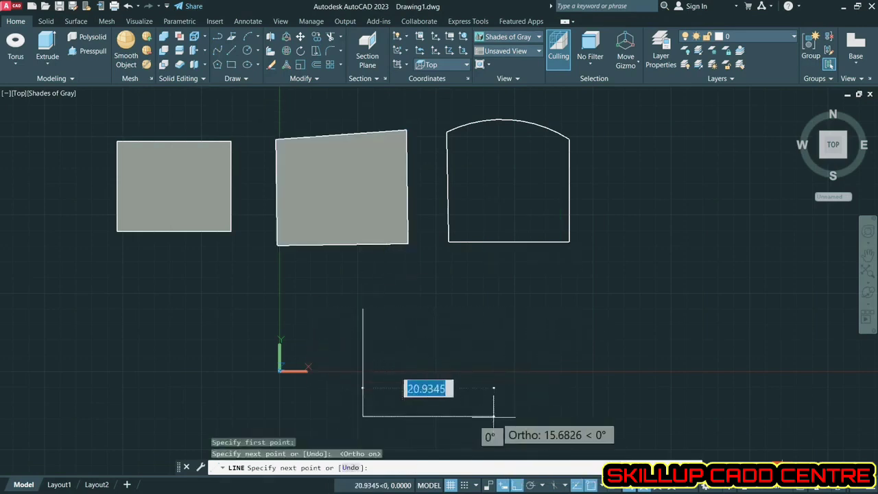
left_click(576, 415)
left_click(576, 300)
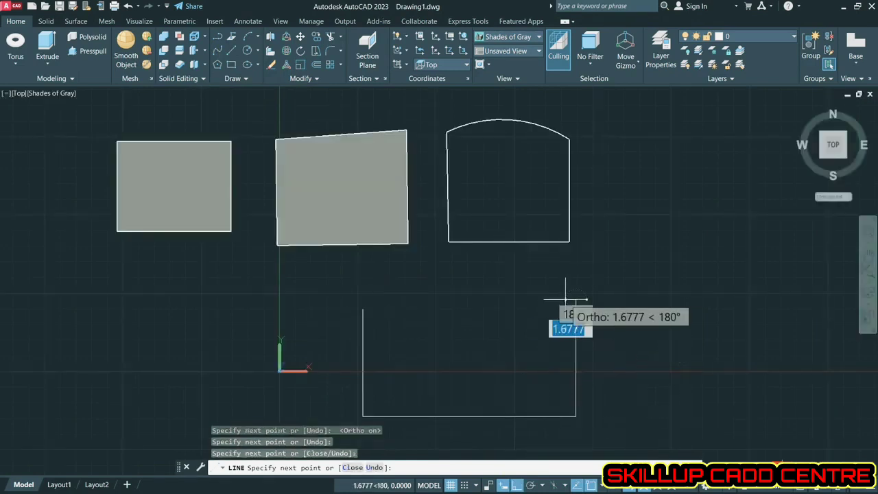
Draw a three-point arc from the wide U's upper-right endpoint, bulging upward and ending freehand inside the U with Ortho off
left_click(247, 36)
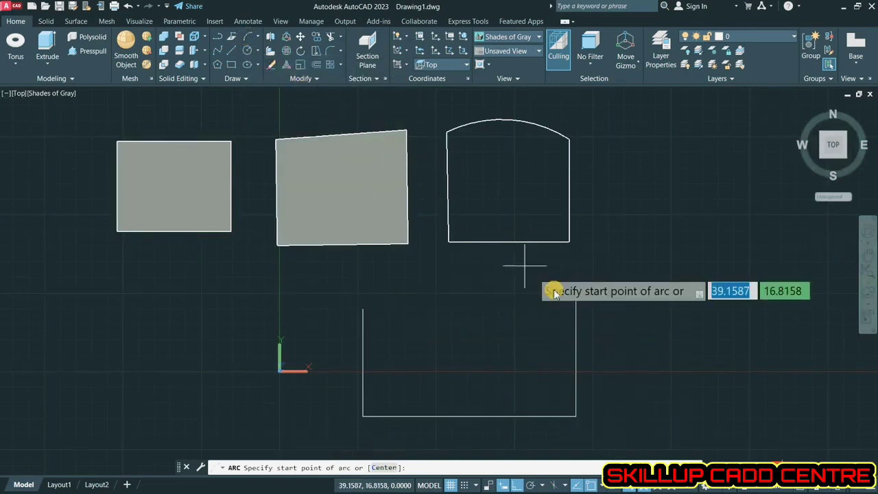
left_click(575, 300)
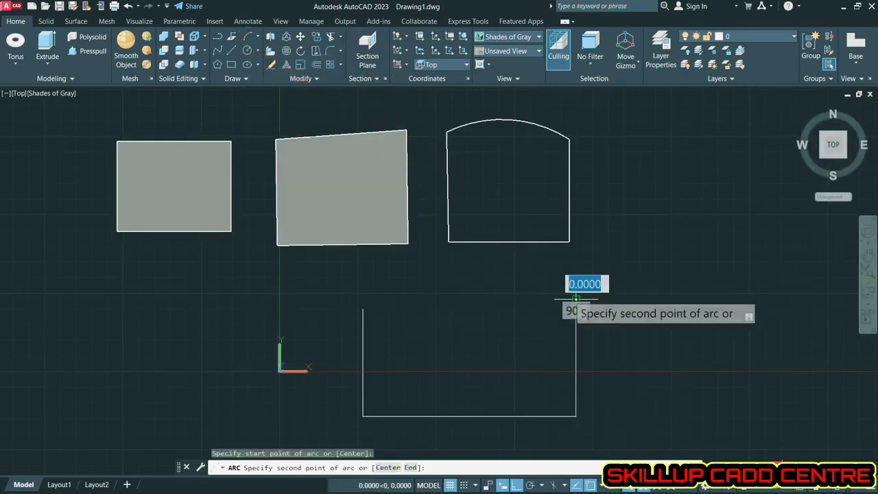
left_click(439, 300)
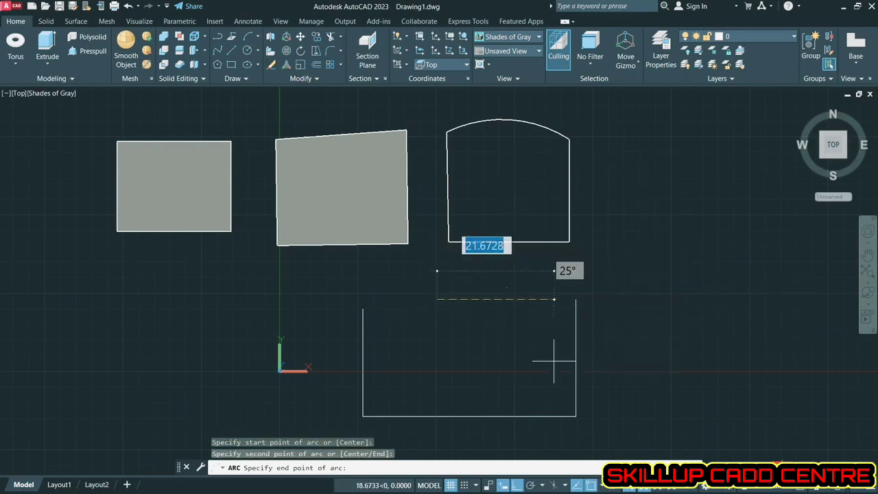
left_click(503, 485)
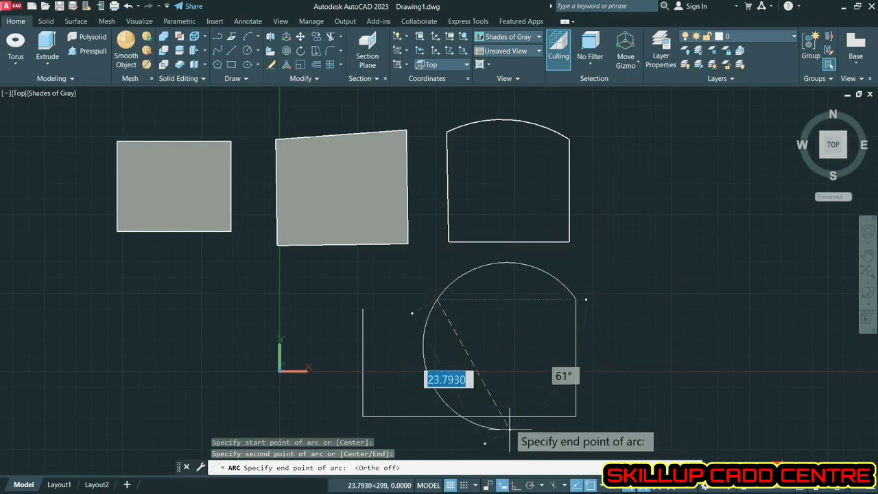
left_click(421, 324)
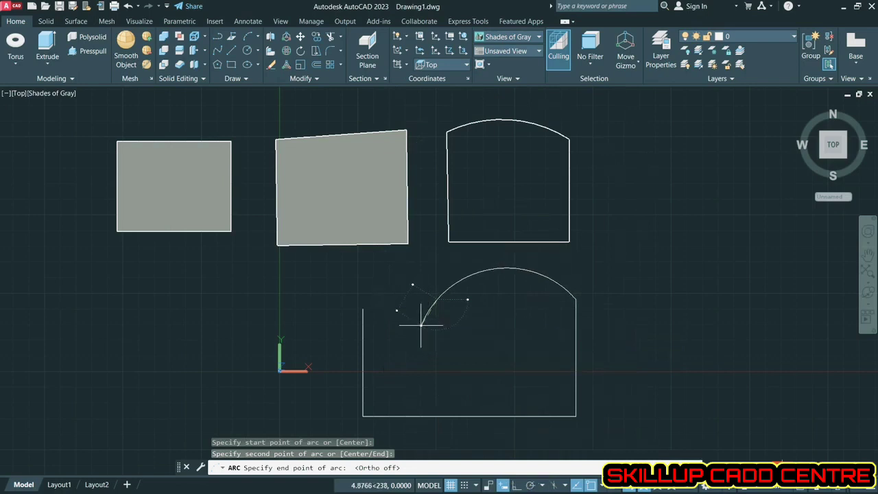
Connect the arc's free end to the U's left side with a horizontal line and trim the excess above it
left_click(231, 52)
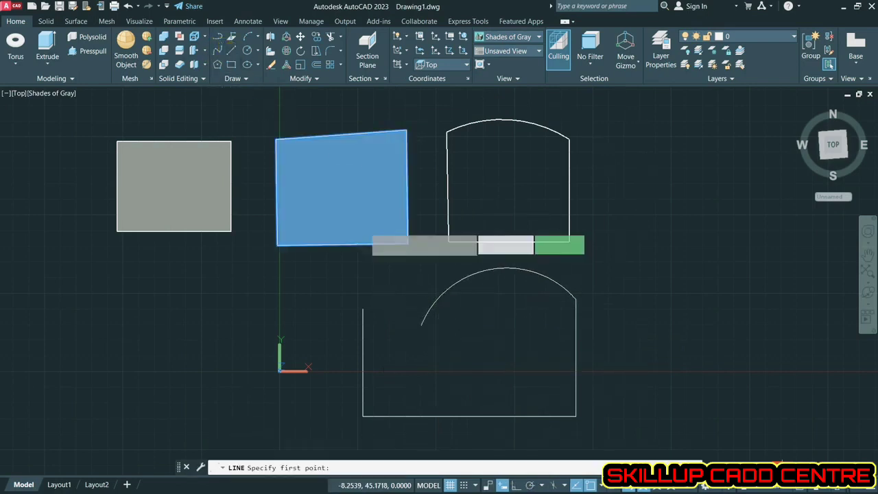
left_click(421, 324)
left_click(363, 324)
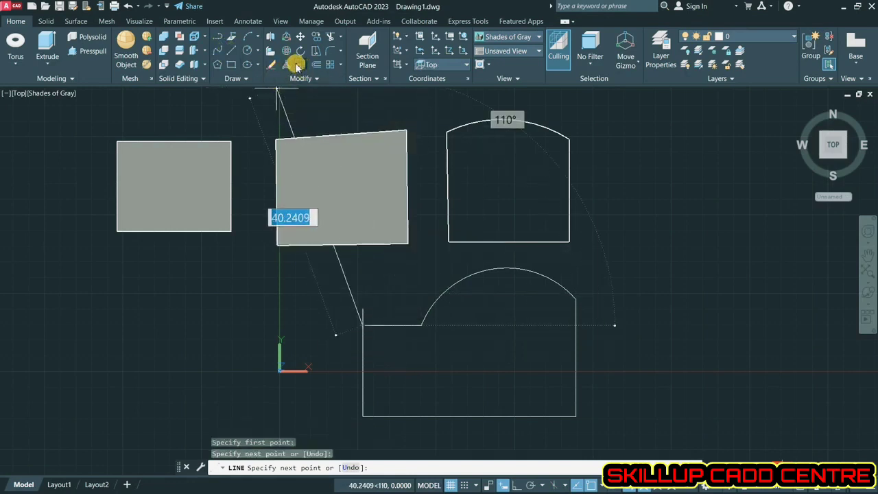
left_click(330, 38)
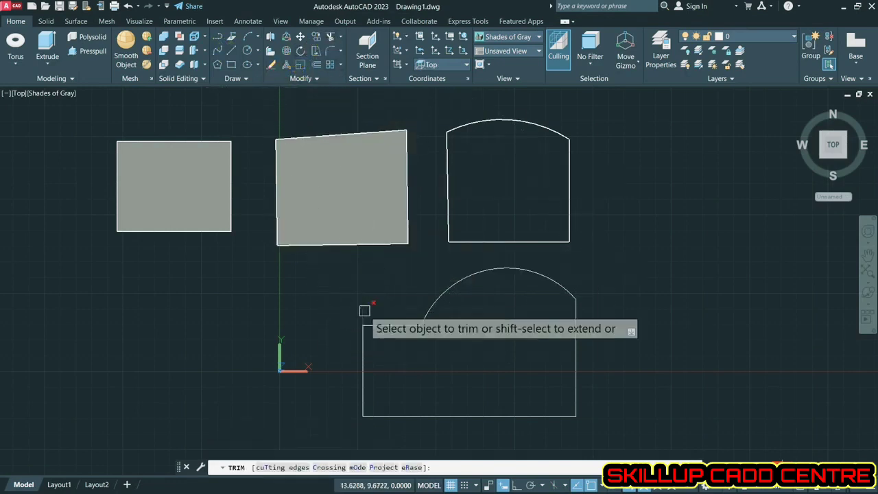
left_click(439, 301)
key("Escape")
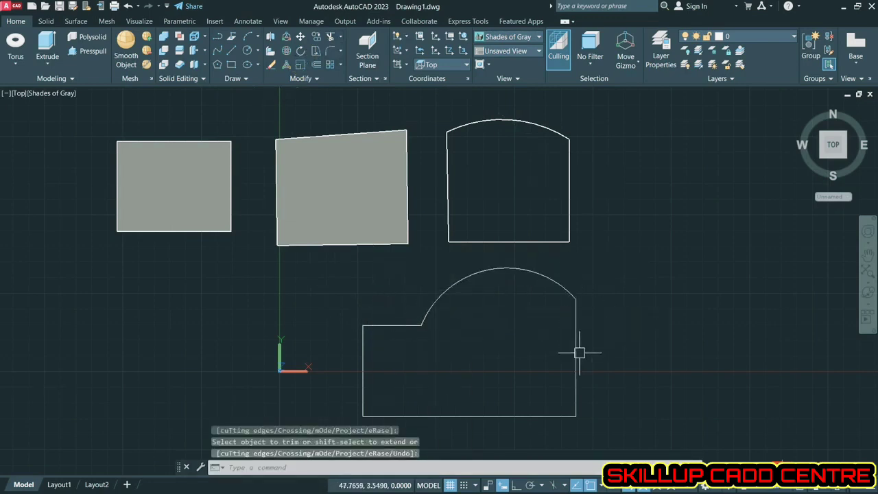
Fillet the outline's lower-right corner with a picked radius of about 3.2 and switch to the SW Isometric view
left_click(330, 51)
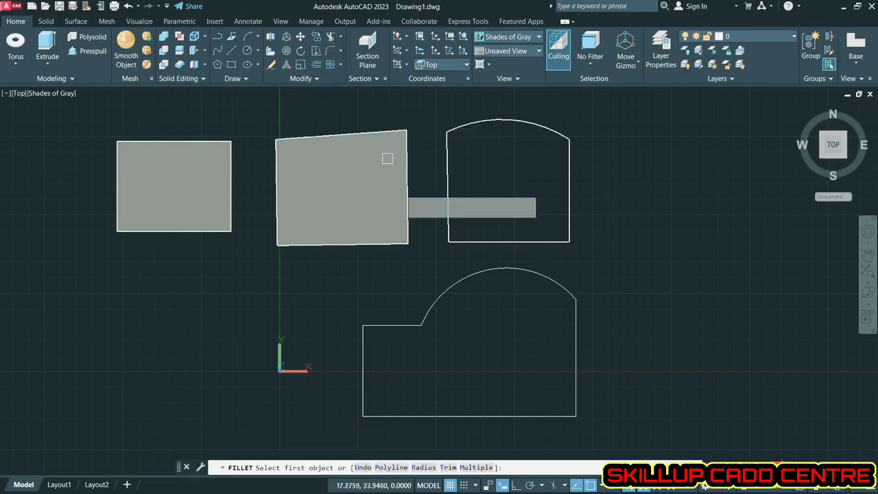
right_click(473, 311)
left_click(502, 368)
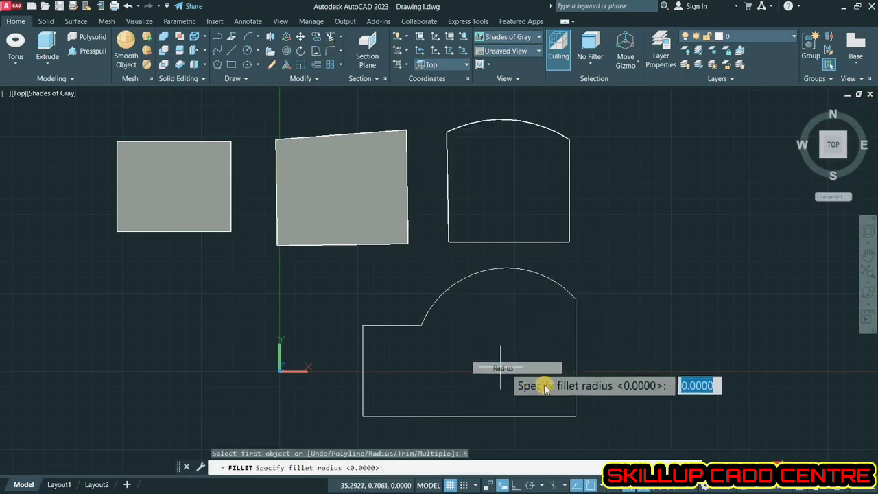
left_click(577, 417)
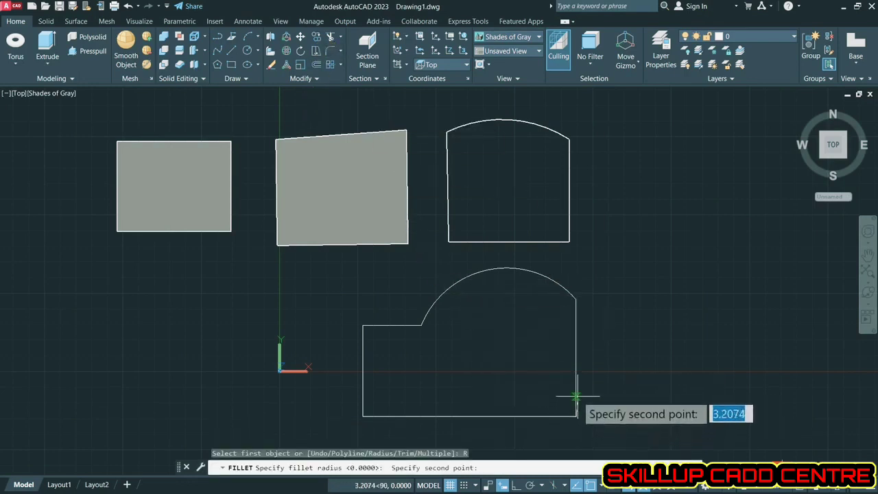
left_click(576, 396)
left_click(576, 394)
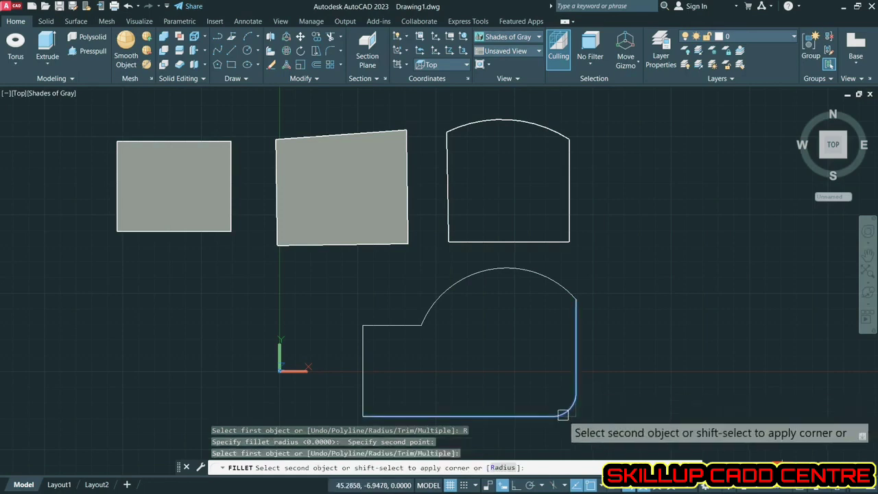
left_click(562, 415)
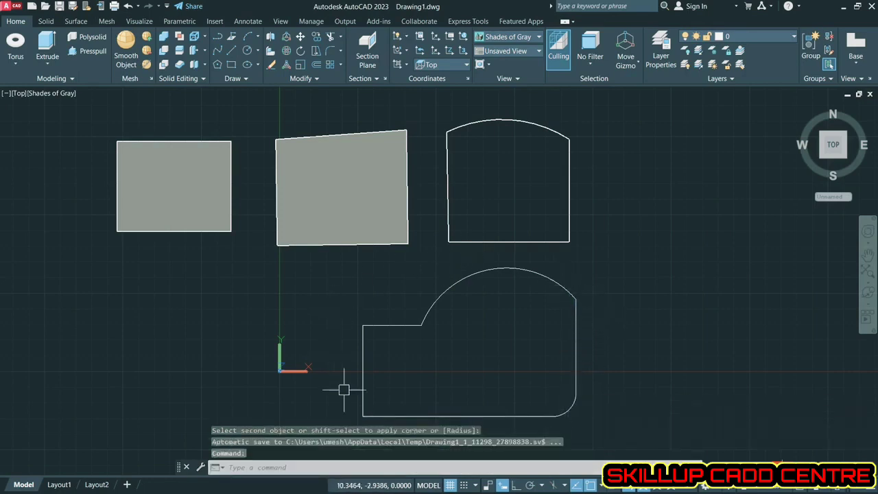
left_click(821, 157)
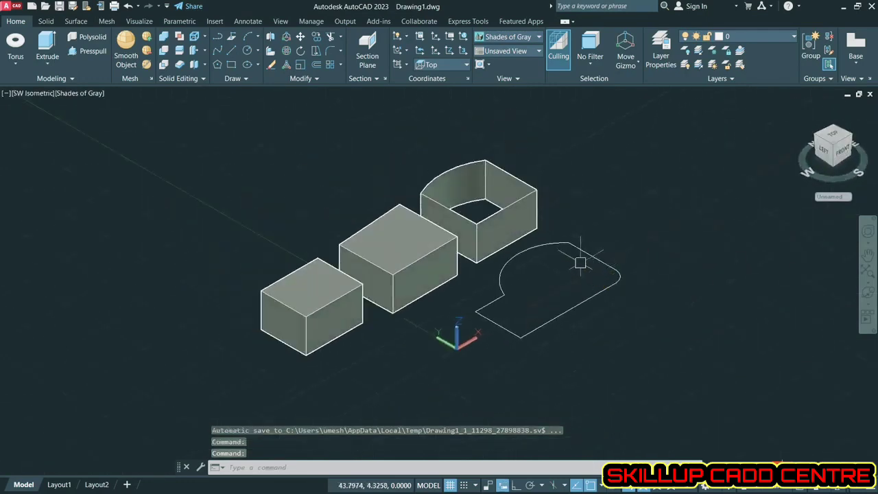
left_click(39, 49)
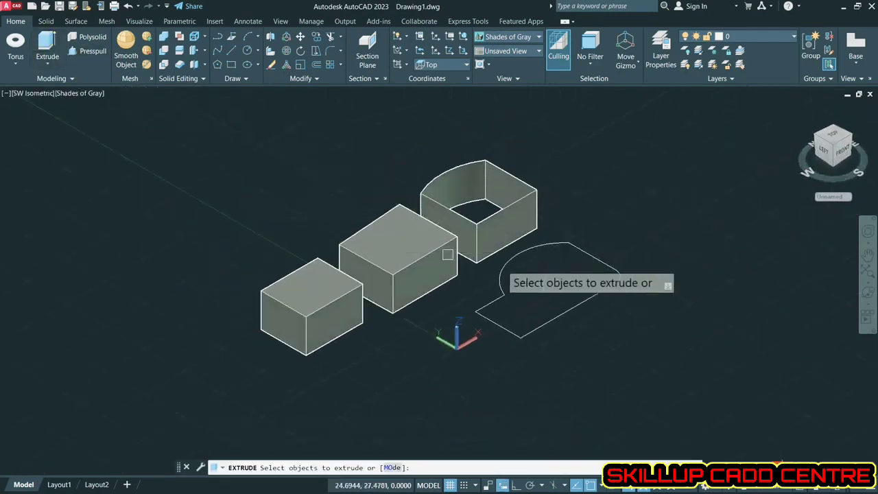
left_click(631, 248)
left_click(509, 363)
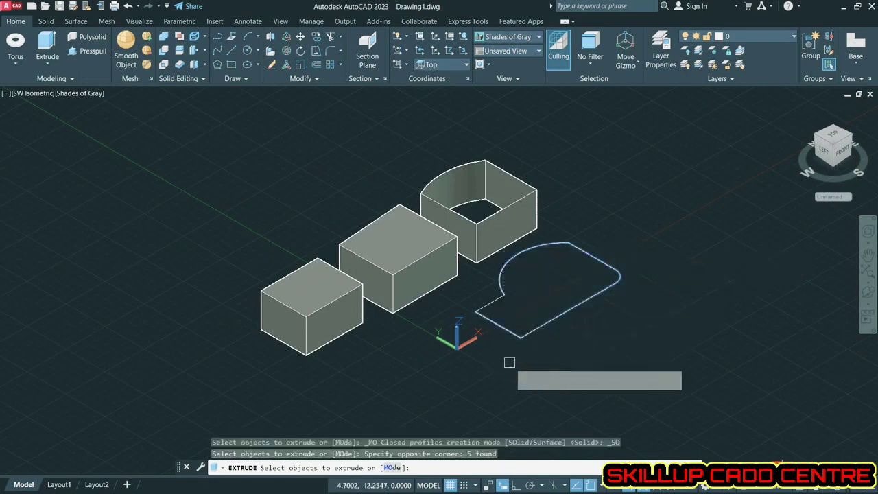
left_click(522, 355)
left_click(485, 305)
right_click(522, 320)
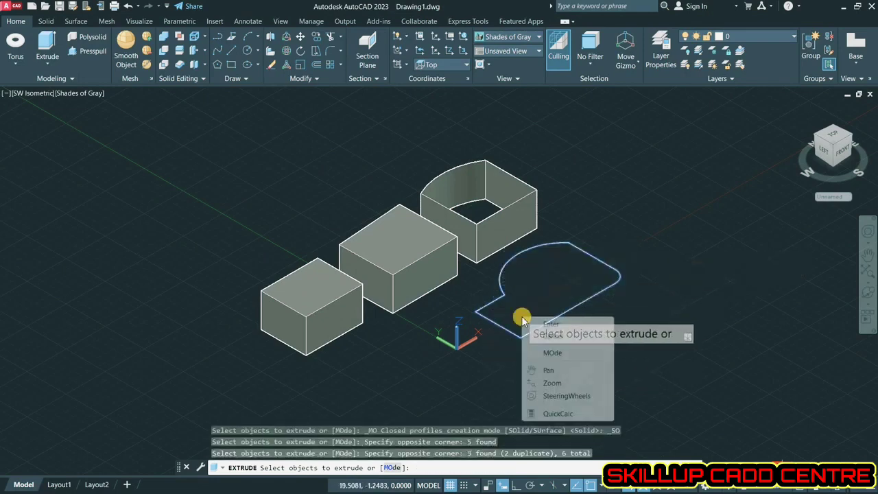
left_click(546, 322)
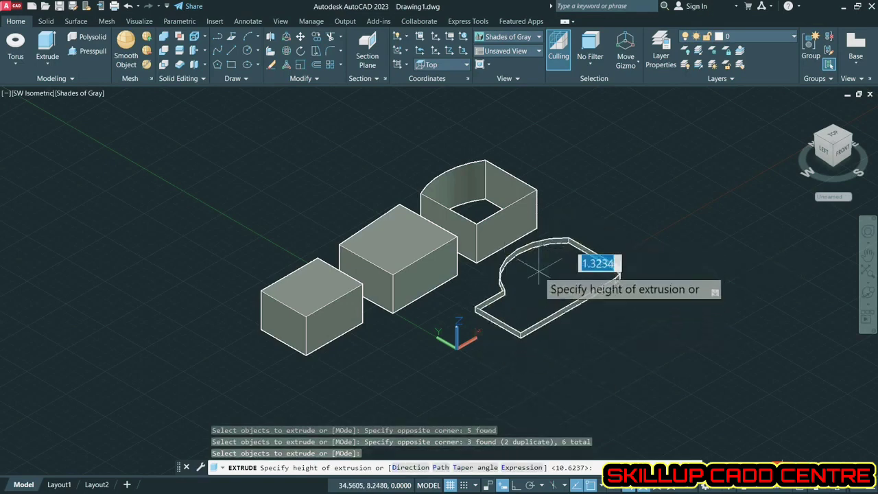
key("Escape")
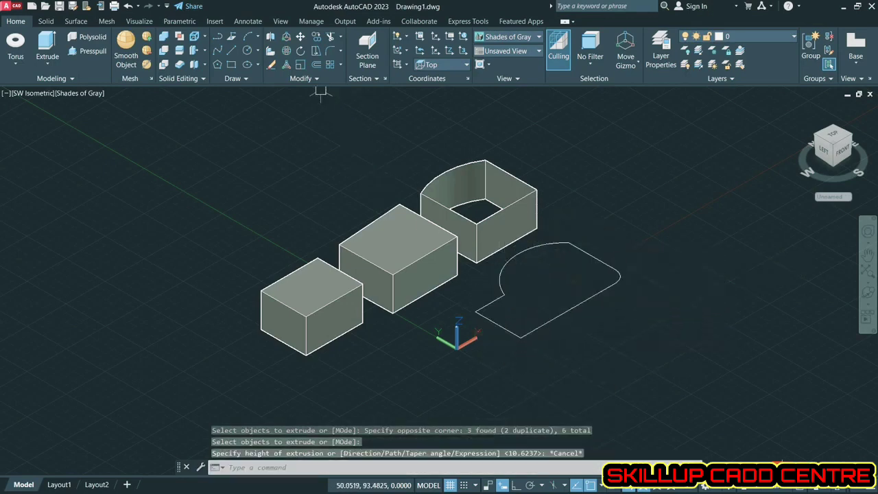
Convert all lines and arcs of the new filleted outline into a single region
left_click(241, 78)
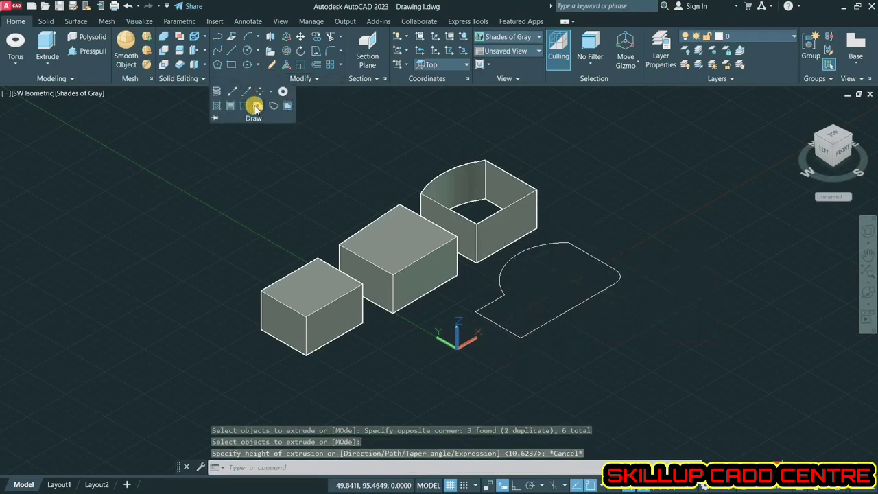
left_click(255, 106)
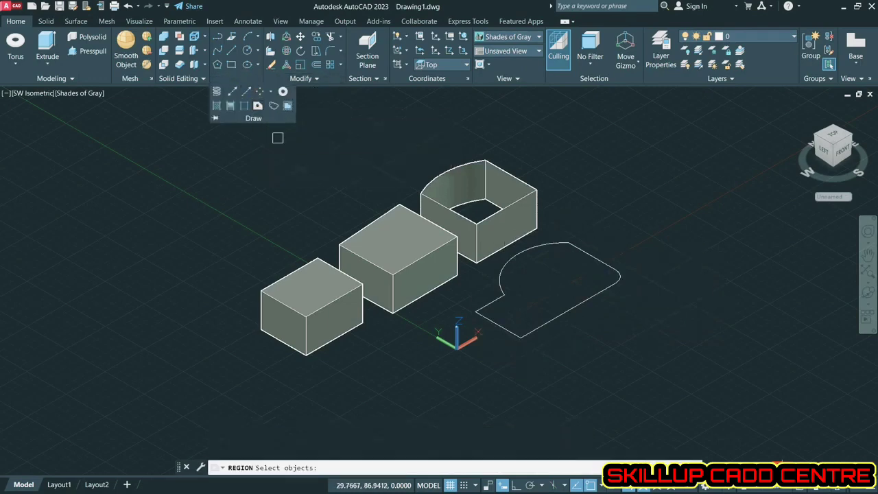
left_click(626, 251)
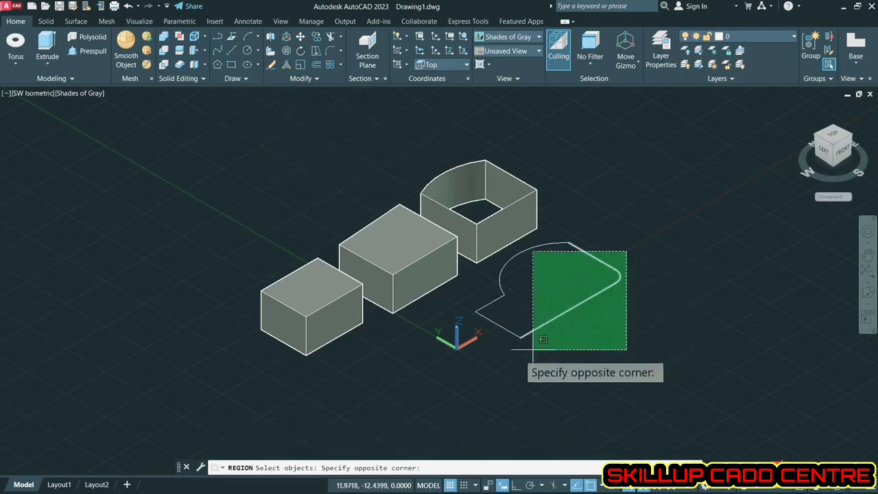
left_click(514, 358)
left_click(517, 290)
left_click(474, 325)
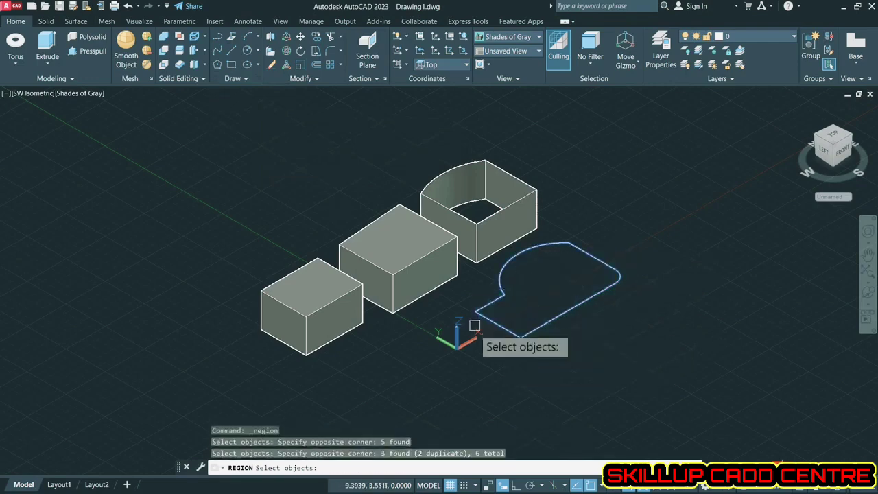
key("Return")
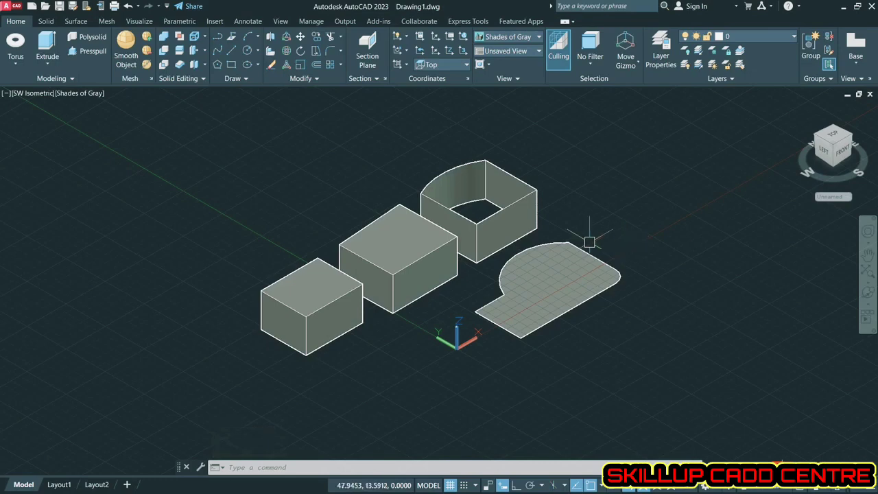
View the objects in the 2D Wireframe visual style, and set the visual style to Conceptual
left_click(72, 94)
left_click(103, 123)
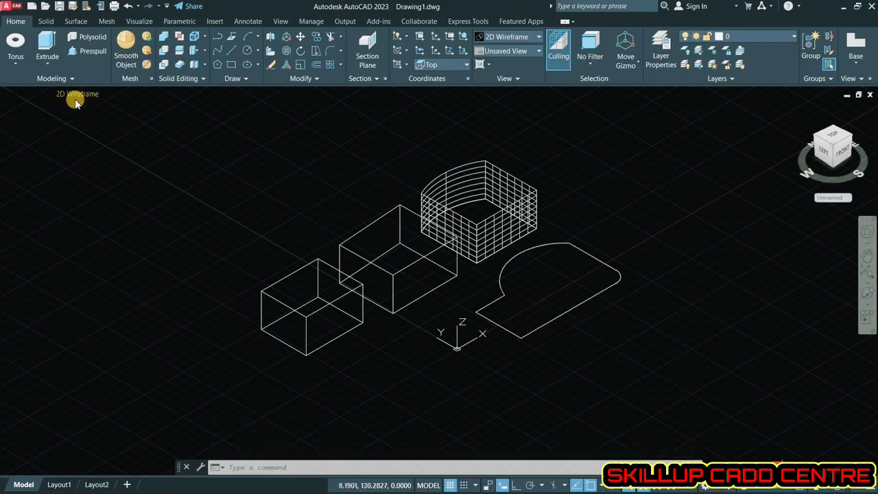
left_click(76, 96)
left_click(110, 135)
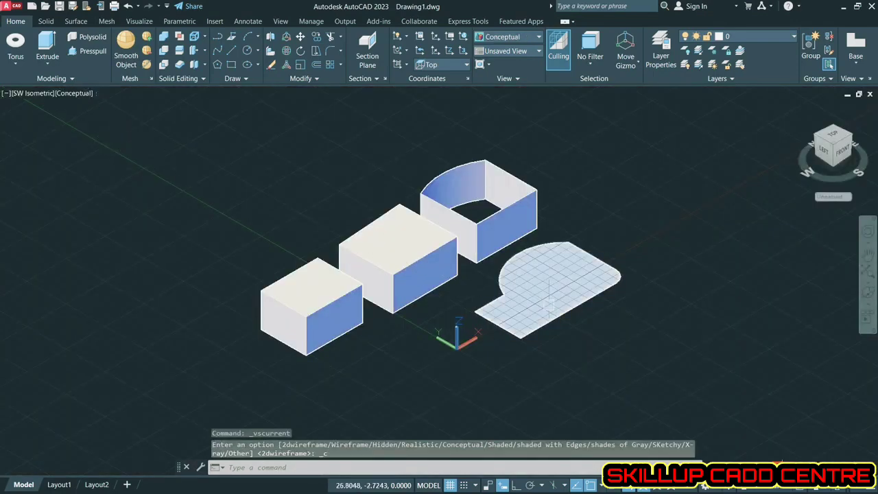
Extrude the region upward to a height of 10
scroll(553, 304, "up", 2)
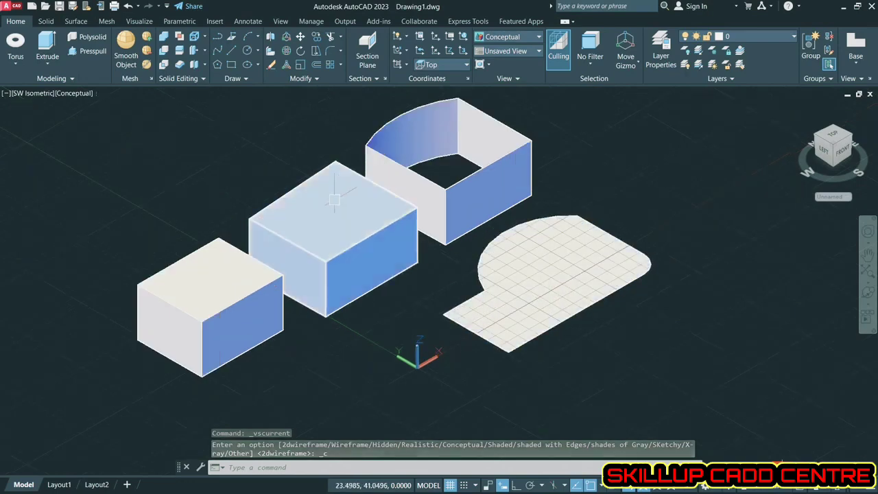
left_click(47, 48)
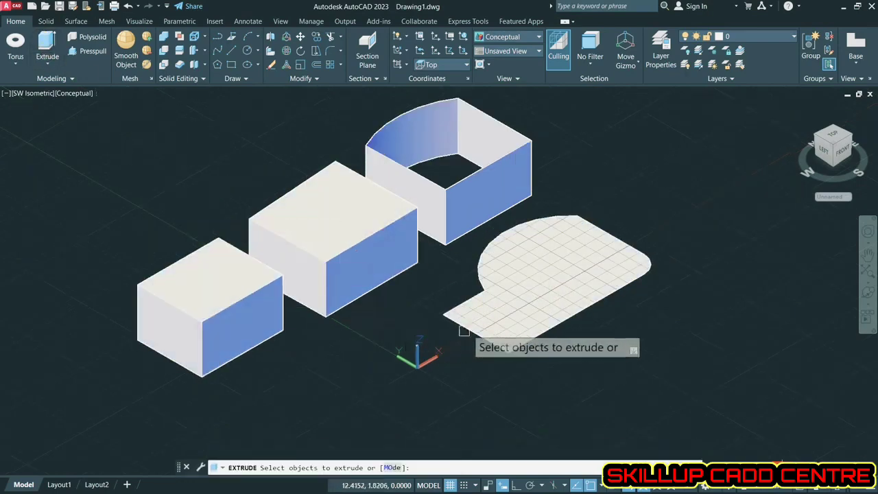
left_click(487, 312)
right_click(489, 311)
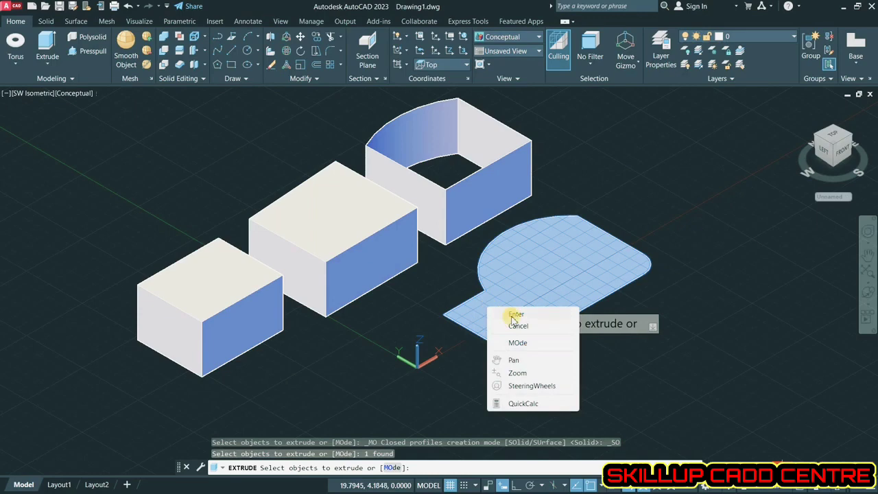
left_click(515, 314)
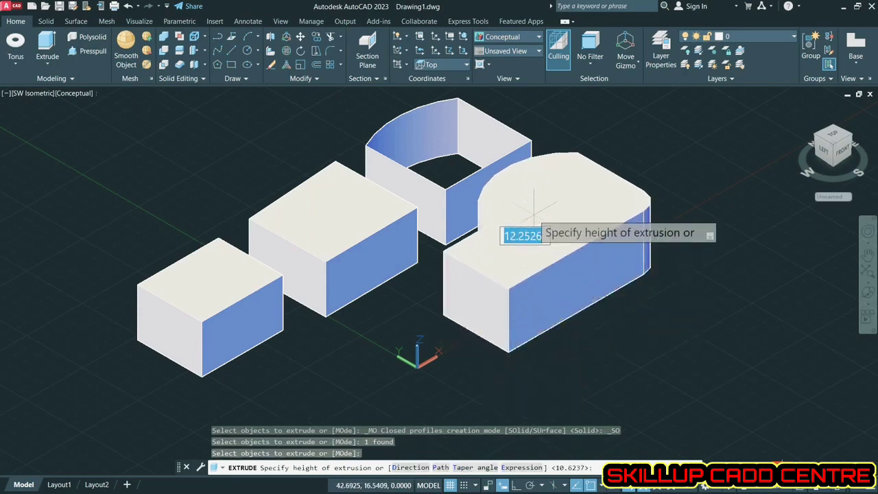
type("10")
key("Return")
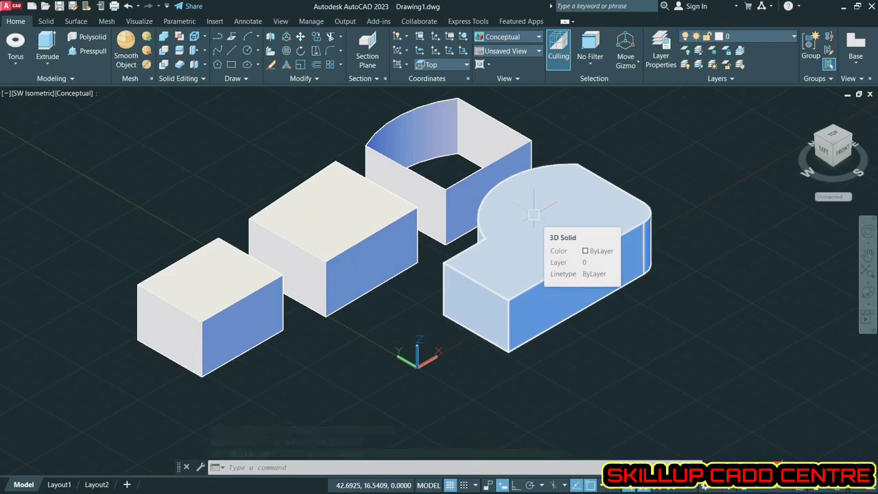
Draw a freehand rectangle in the empty area in front of the extruded shapes
middle_click_drag(524, 300, 432, 136)
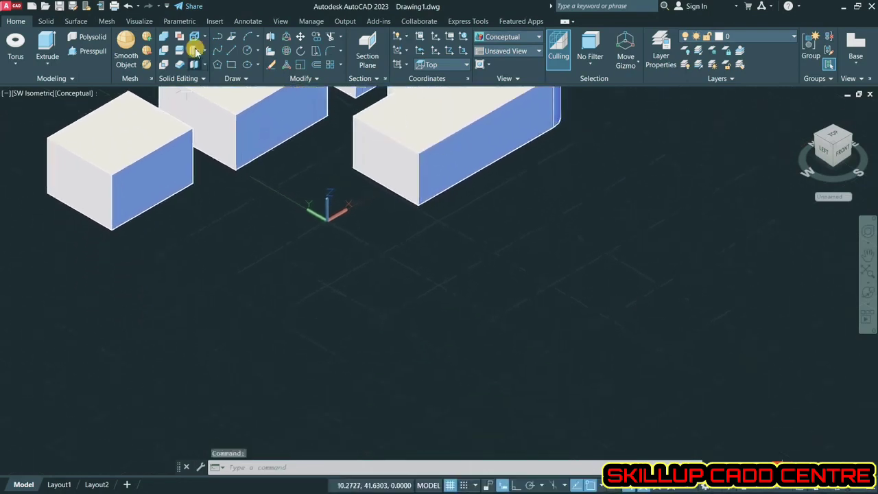
left_click(231, 65)
left_click(386, 278)
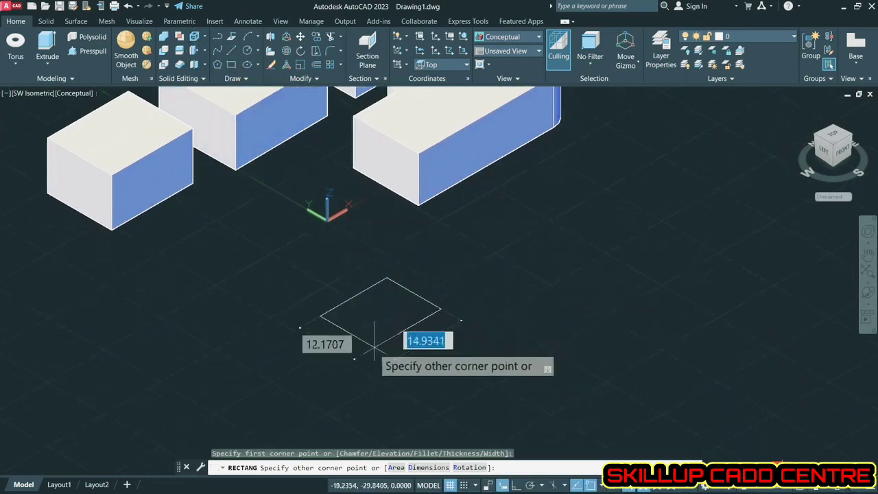
left_click(353, 386)
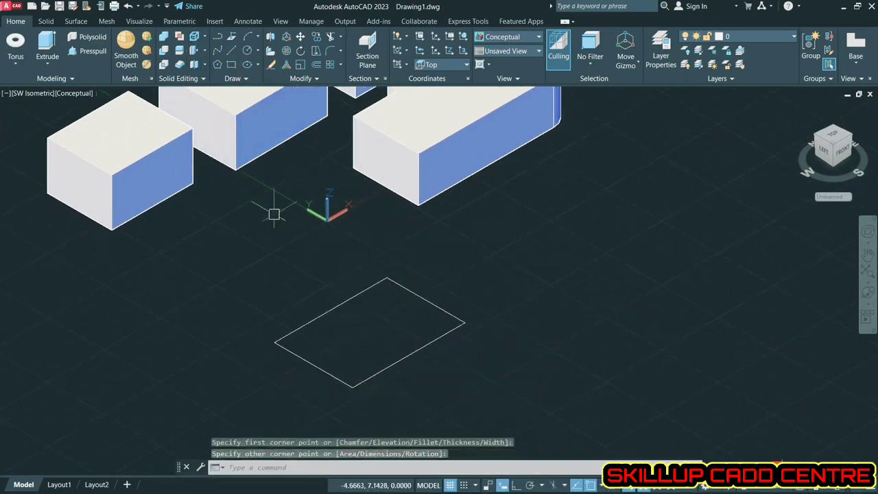
Extrude the freehand rectangle with a taper angle of 10 and a height of 15
left_click(47, 46)
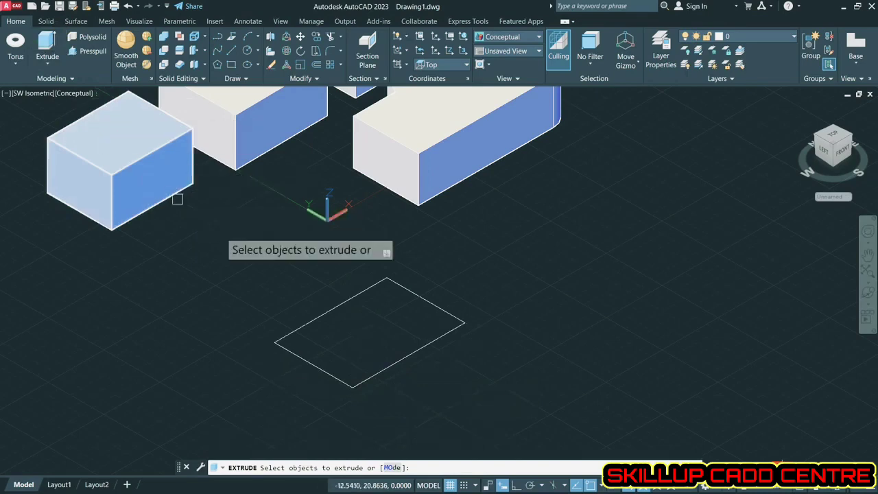
left_click(312, 317)
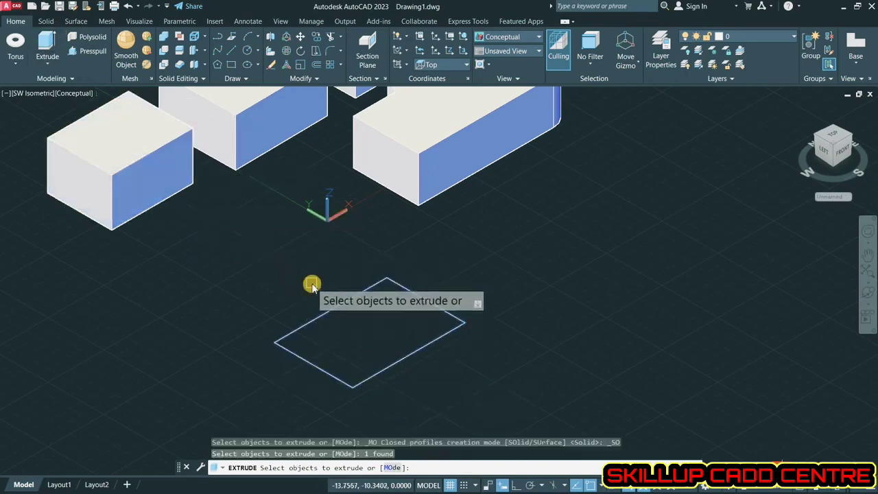
right_click(314, 284)
left_click(341, 291)
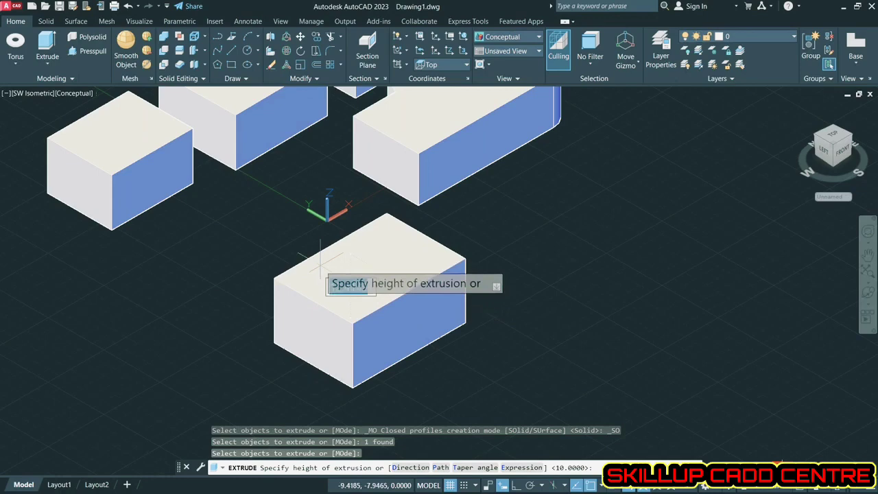
right_click(321, 268)
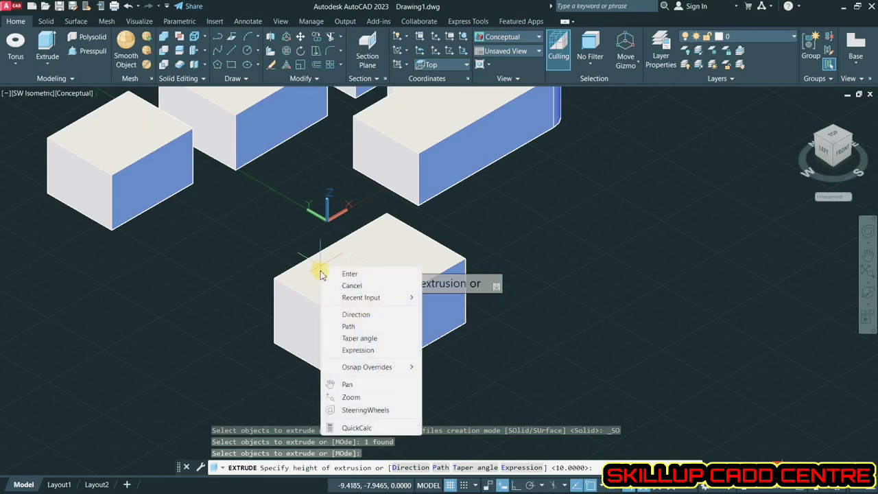
left_click(370, 339)
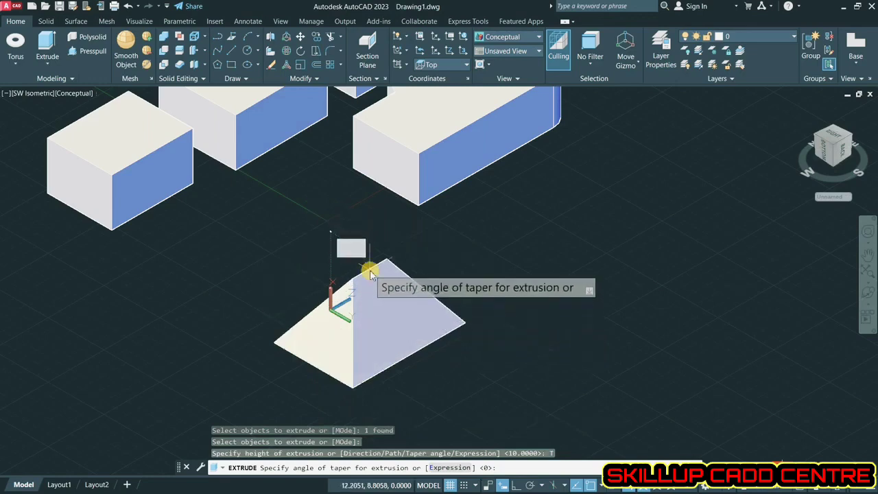
key("Return")
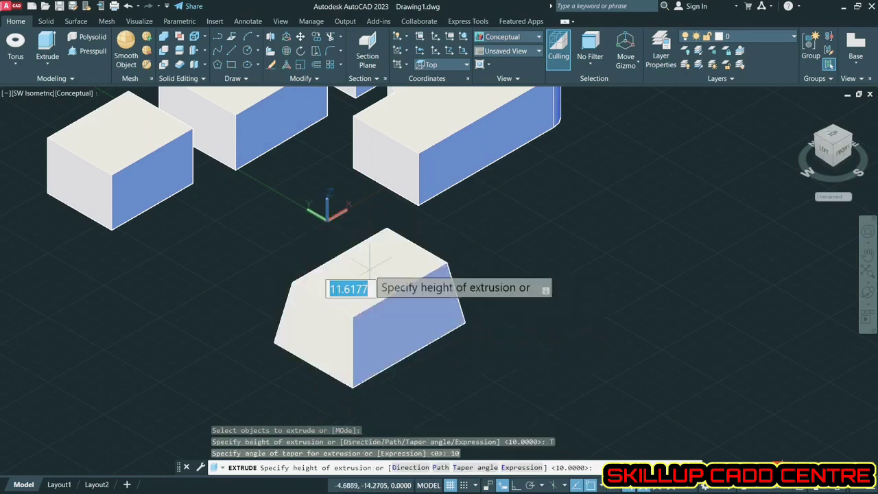
type("15")
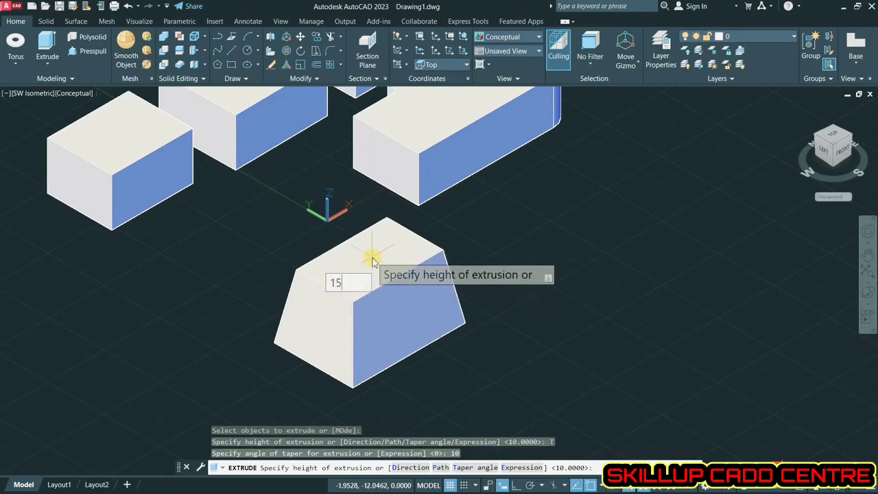
key("Return")
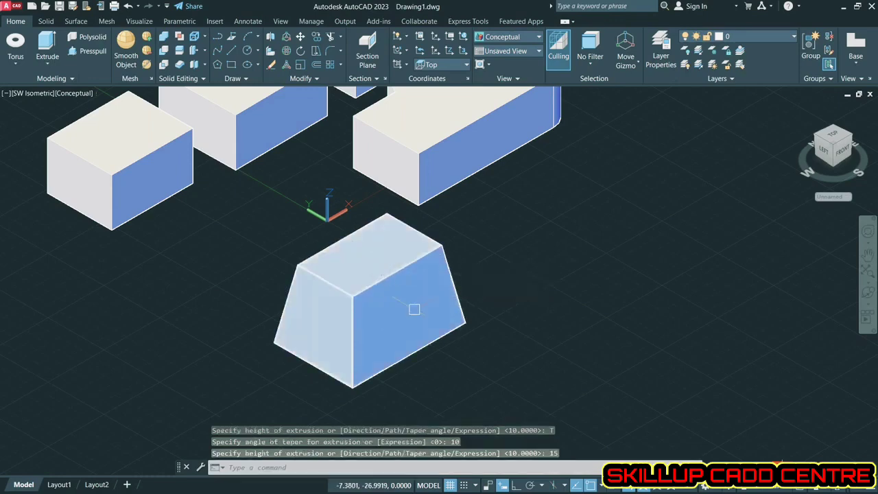
Undo the tapered extrusion of the rectangle
middle_click_drag(445, 313, 325, 304)
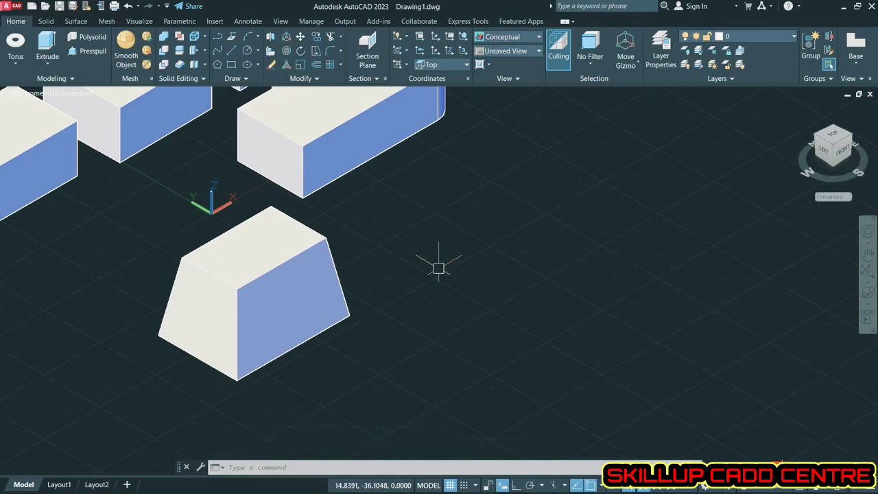
type("u")
key("Return")
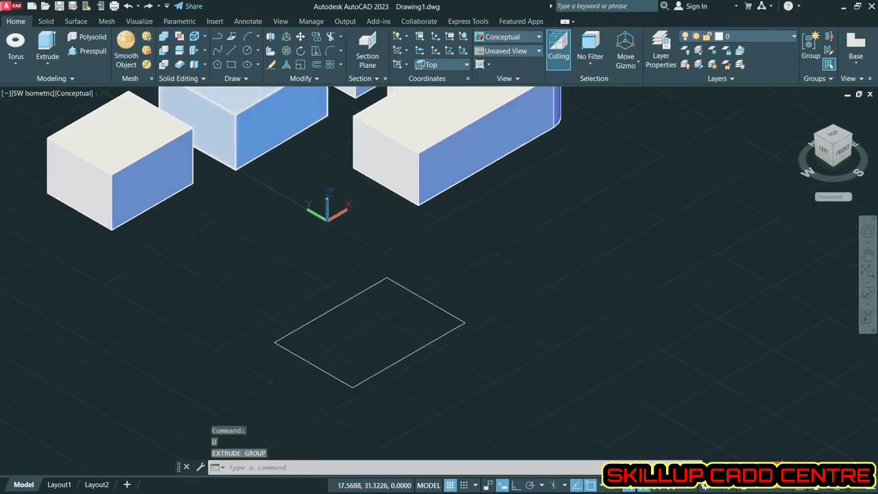
Extrude the rectangle using the Direction option, from its back corner to the nearest upper corner of the filleted solid behind it
left_click(48, 42)
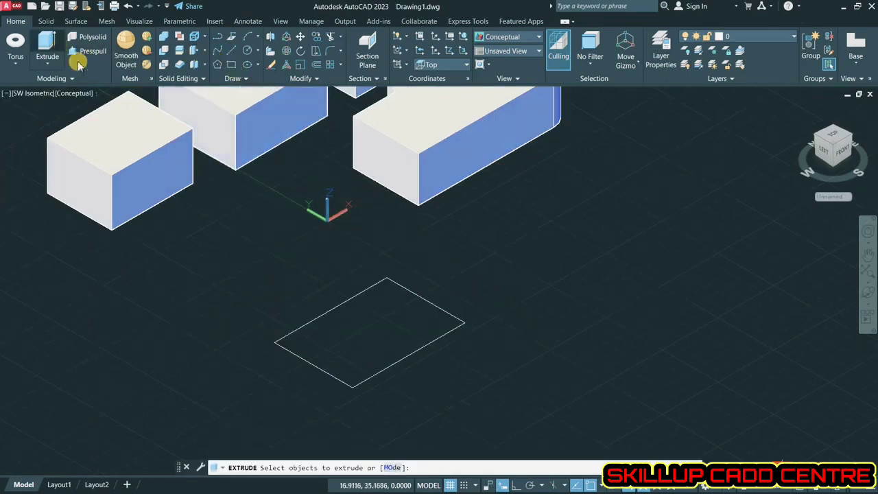
left_click(331, 302)
right_click(330, 280)
left_click(357, 287)
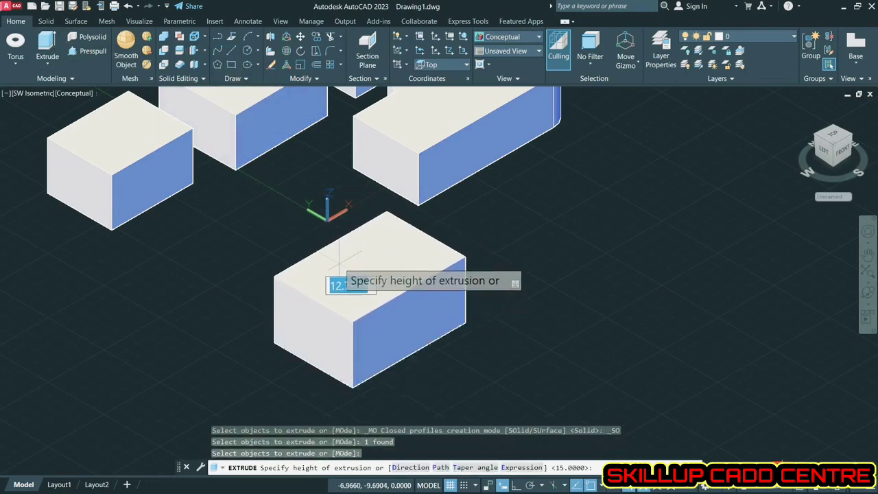
right_click(341, 266)
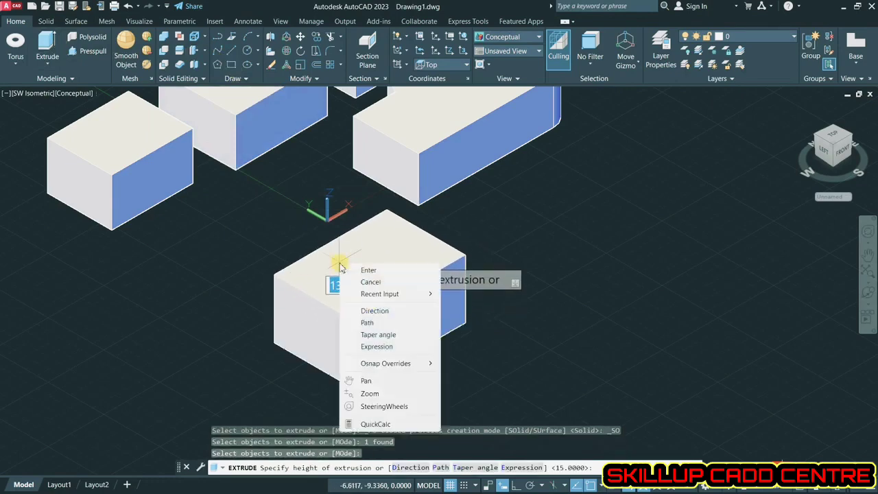
left_click(378, 313)
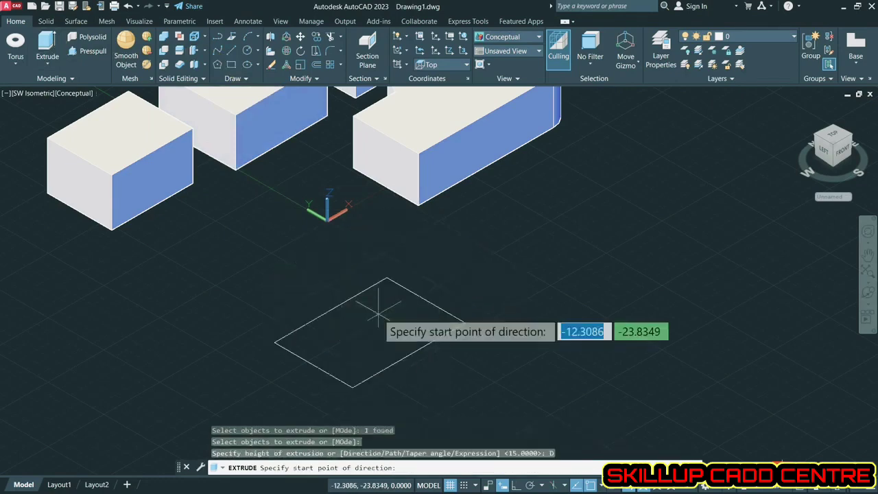
left_click(387, 277)
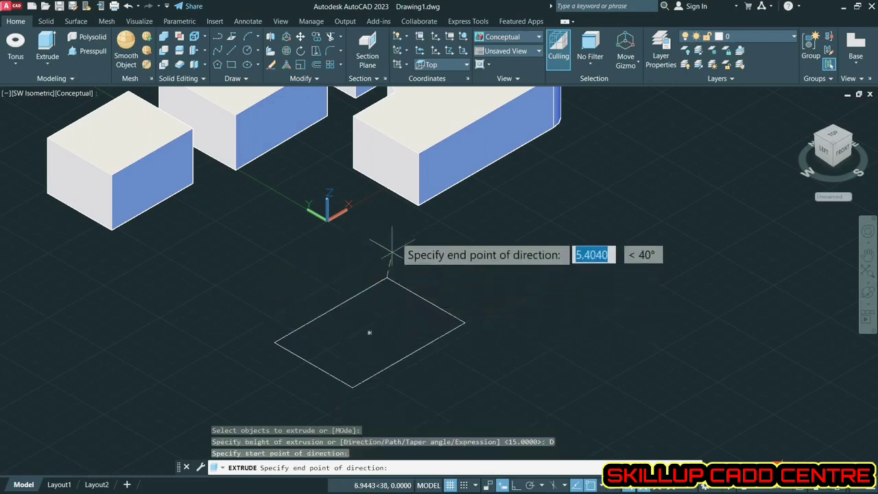
left_click(418, 153)
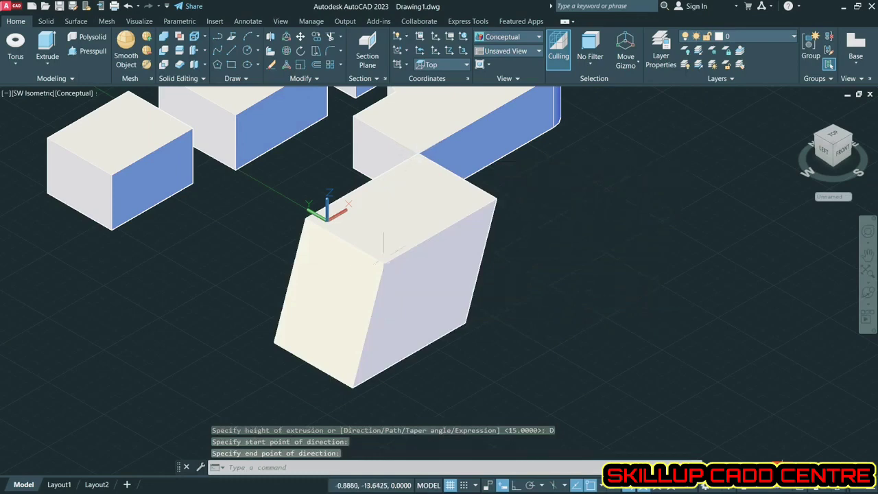
Examine the slanted solid from another angle, and undo its directional extrusion
left_click(866, 295)
left_click_drag(590, 289, 576, 274)
right_click(554, 228)
left_click(564, 233)
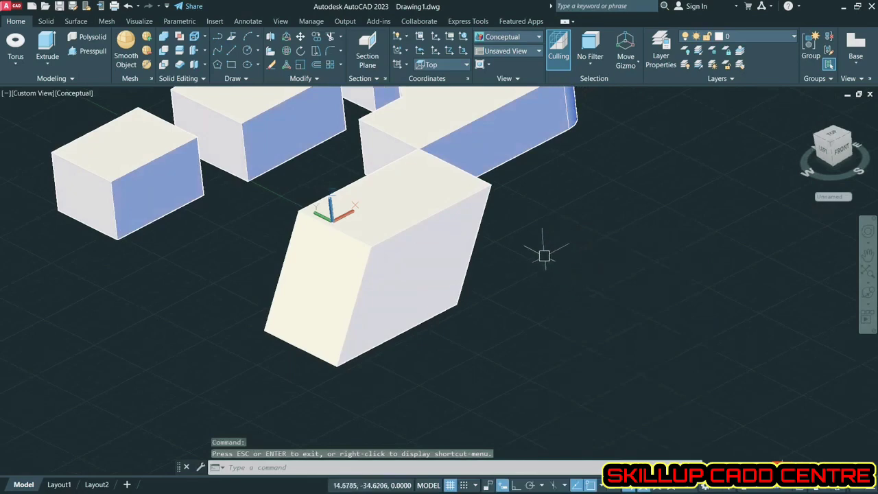
left_click(480, 227)
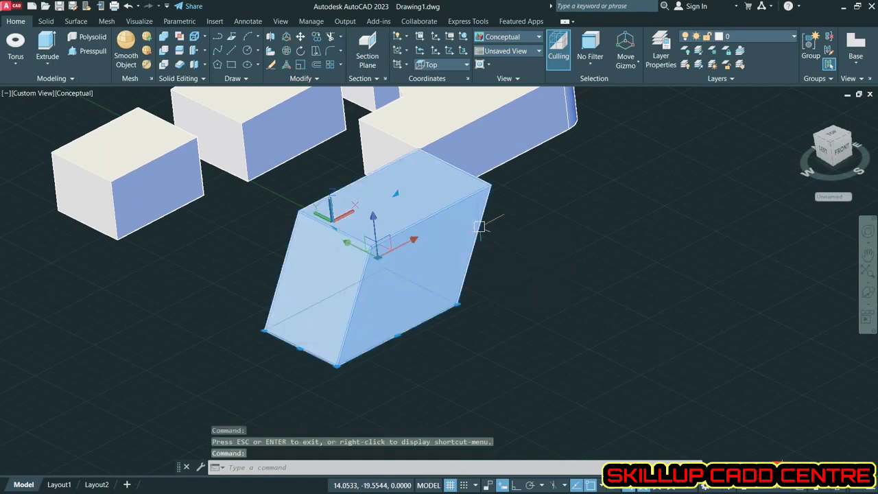
type("u")
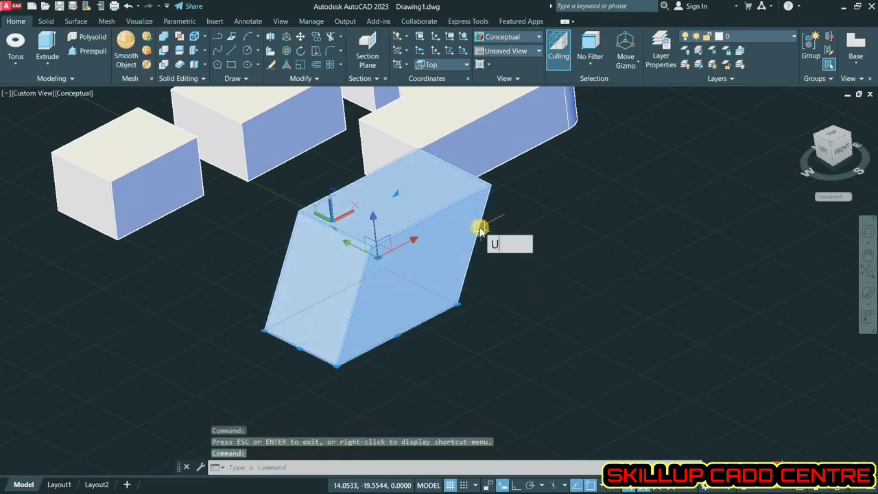
key("Return")
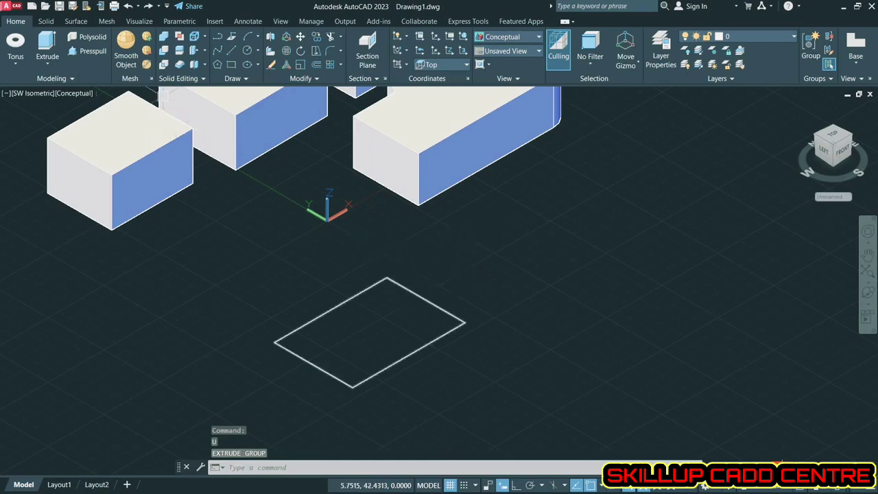
Draw a straight line away from the rectangle, starting at the X end of its front edge and continuing in that edge's direction
left_click(157, 103)
left_click(229, 54)
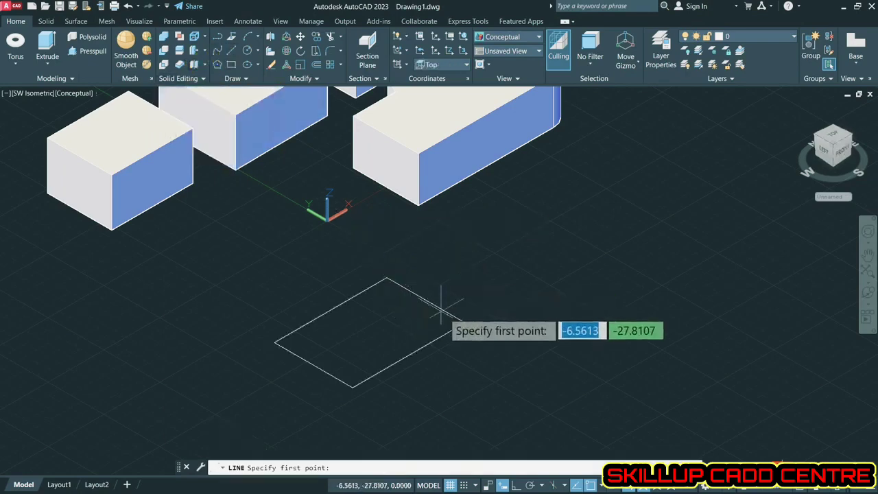
left_click(464, 322)
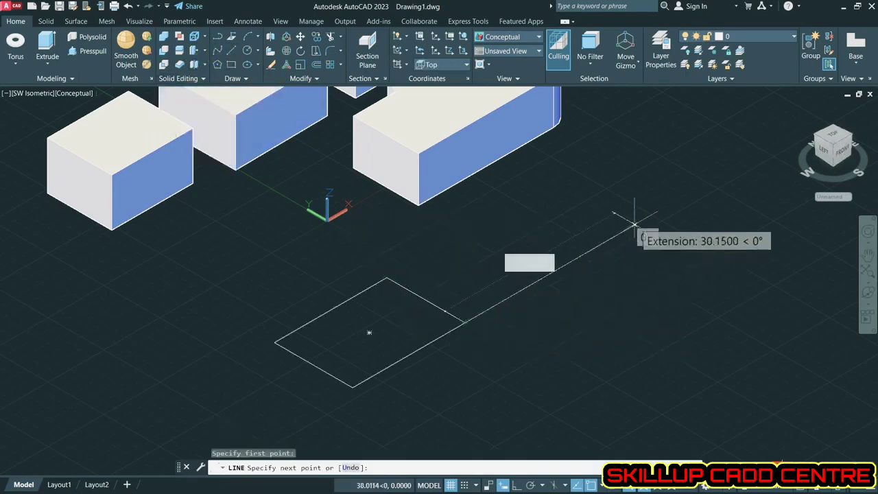
left_click(690, 195)
right_click(701, 205)
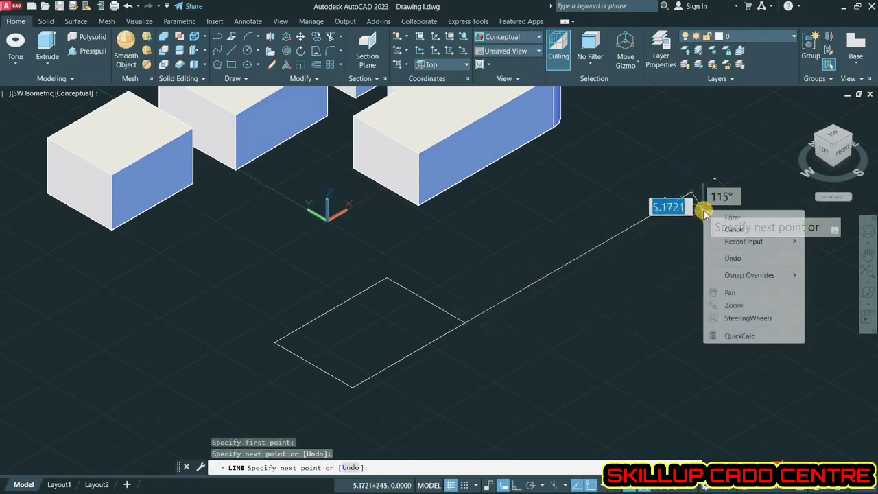
left_click(717, 219)
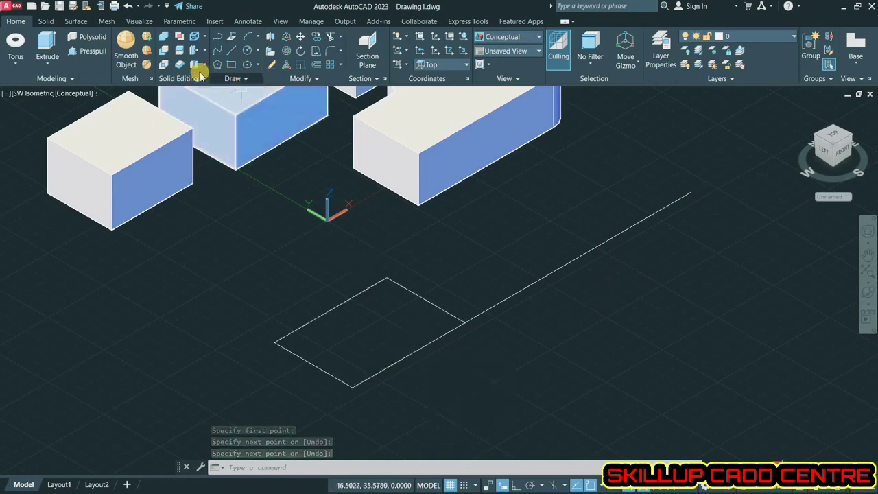
Try to extrude the rectangle with the Path option, using the straight line as the extrusion path
left_click(49, 42)
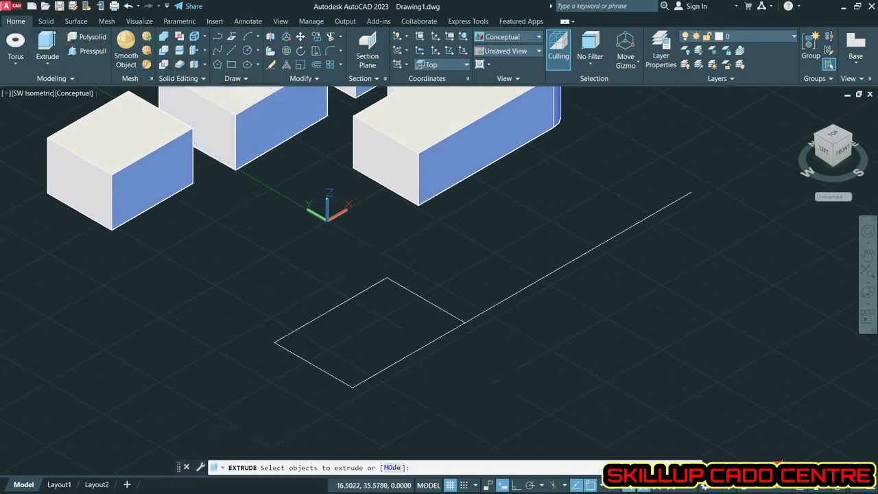
left_click(311, 317)
right_click(296, 277)
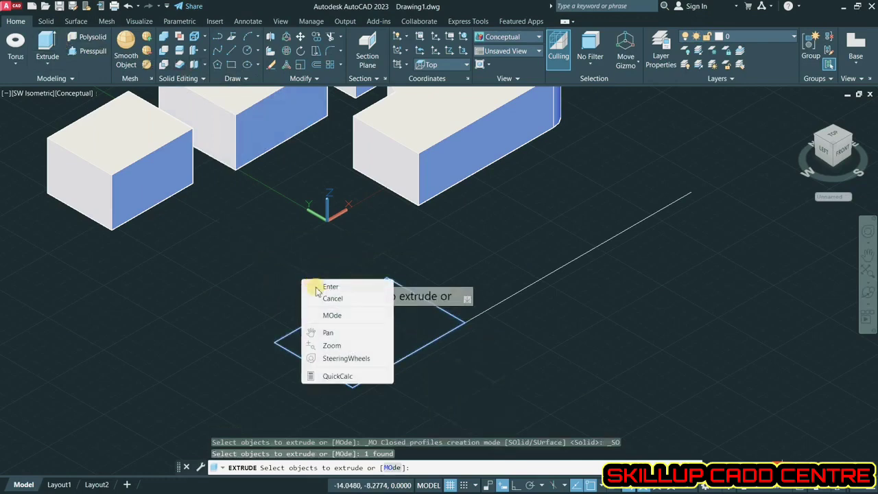
left_click(306, 283)
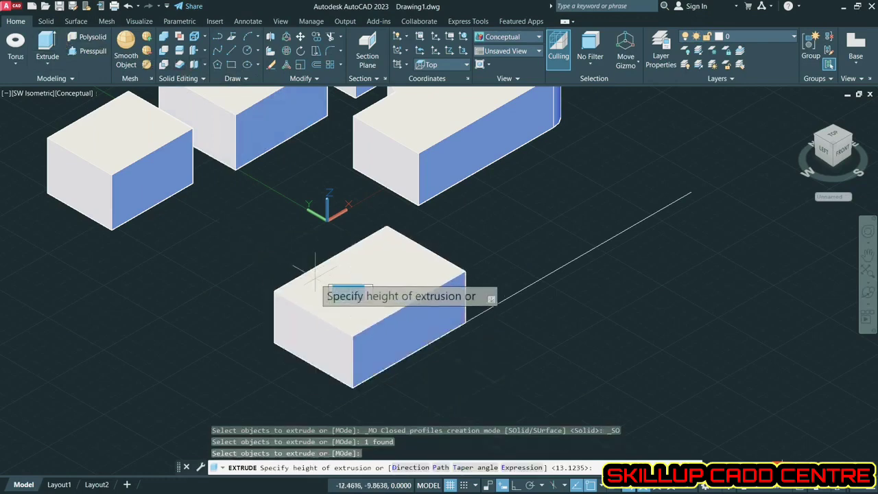
right_click(316, 278)
left_click(344, 340)
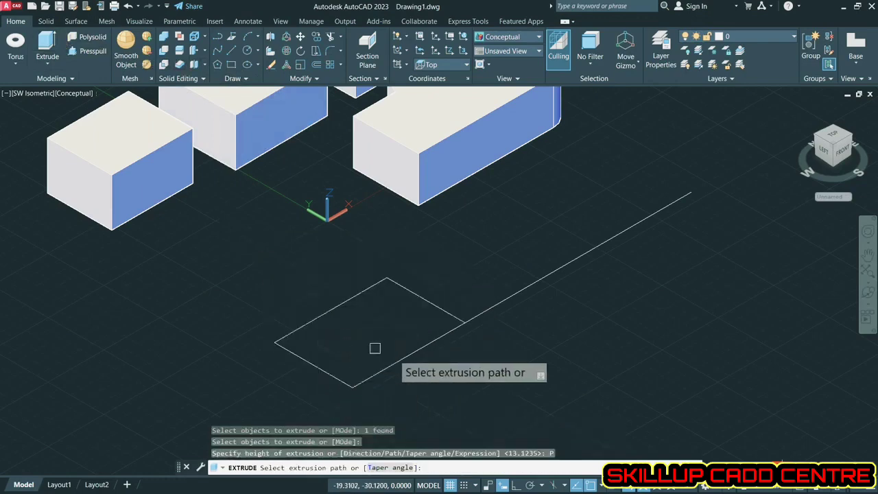
left_click(495, 314)
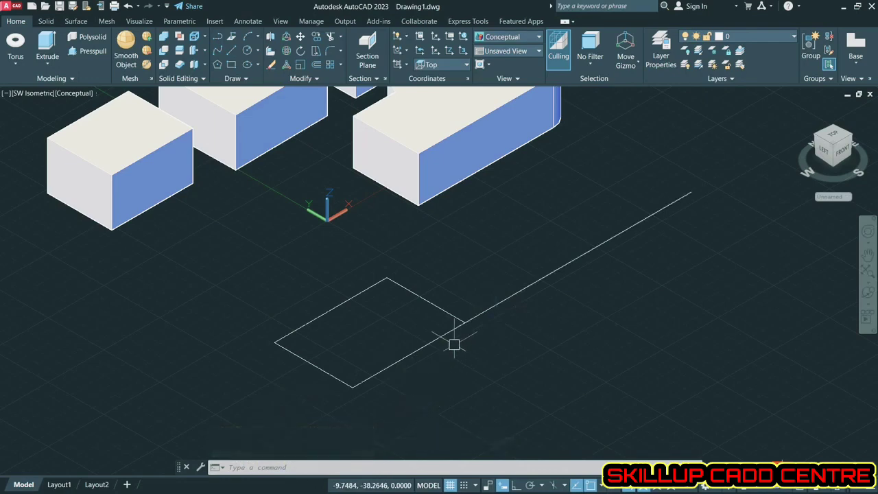
Delete the rectangle together with the straight path line attached to its corner
left_click(473, 270)
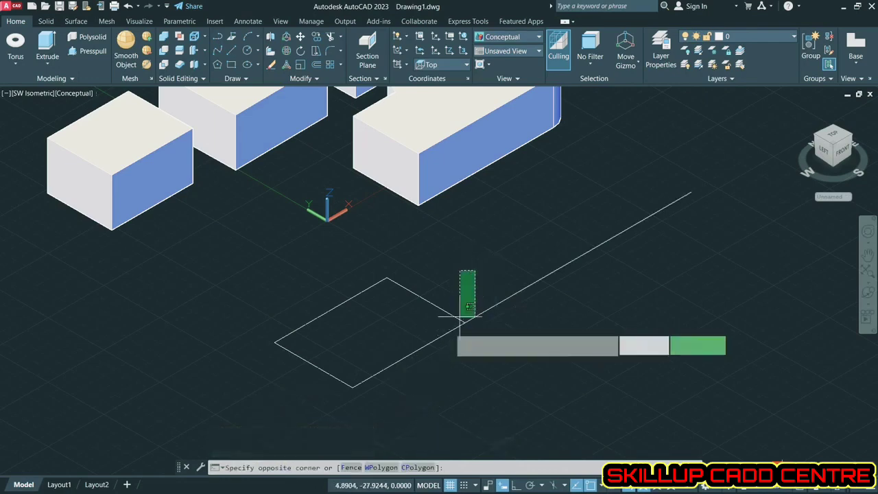
left_click(434, 353)
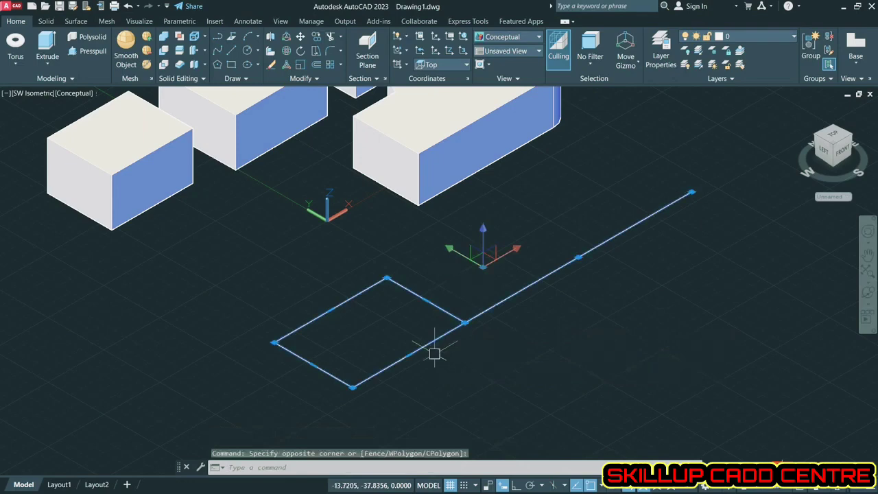
key("Delete")
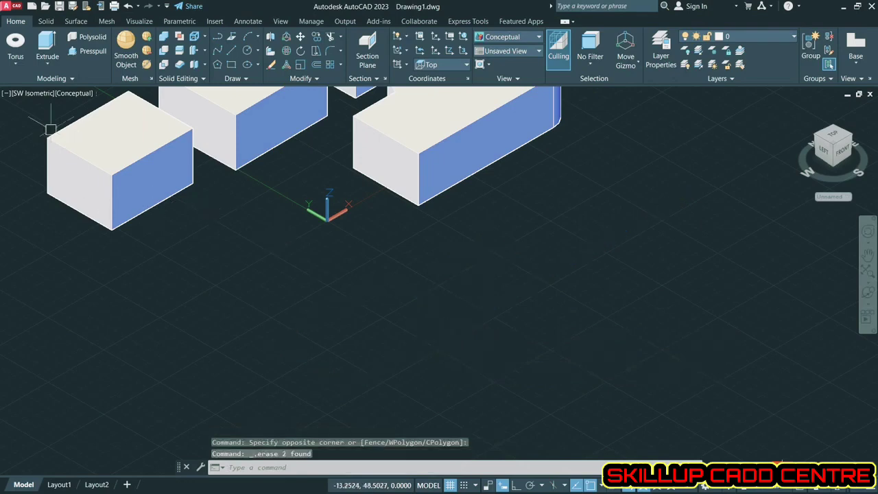
Switch the model to the Top view, showing the empty area below the filleted shape
left_click(38, 96)
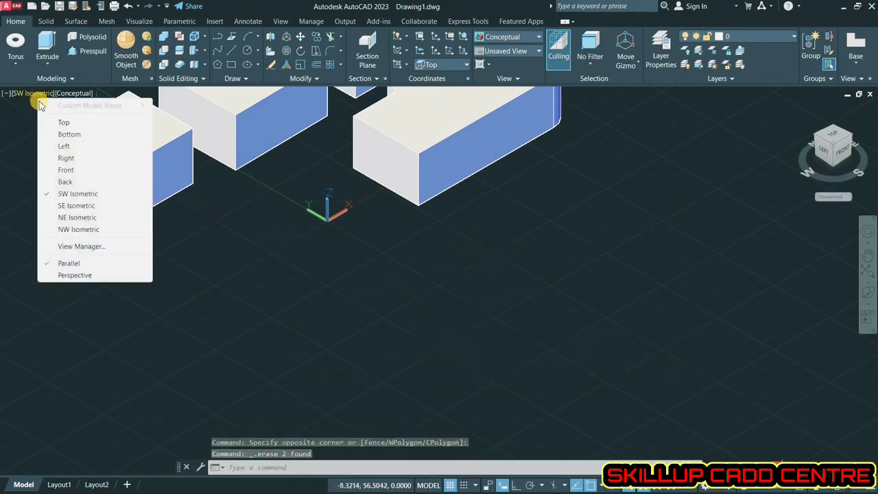
left_click(55, 119)
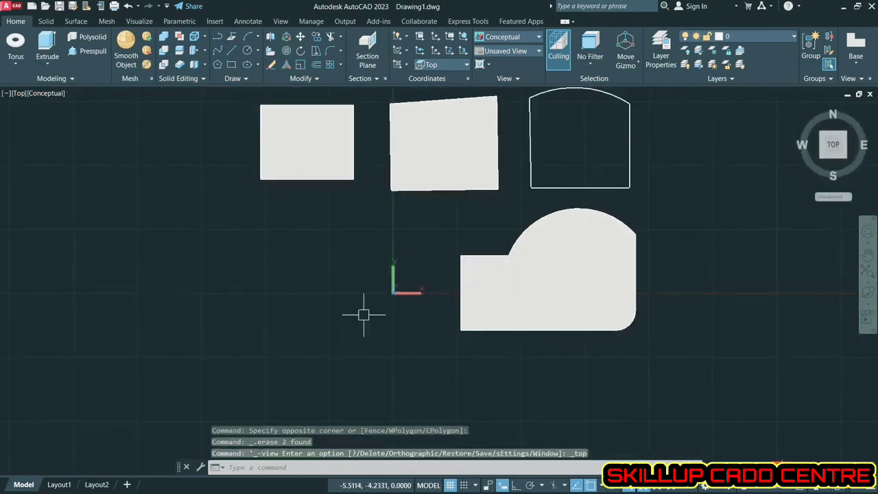
middle_click_drag(333, 326, 251, 111)
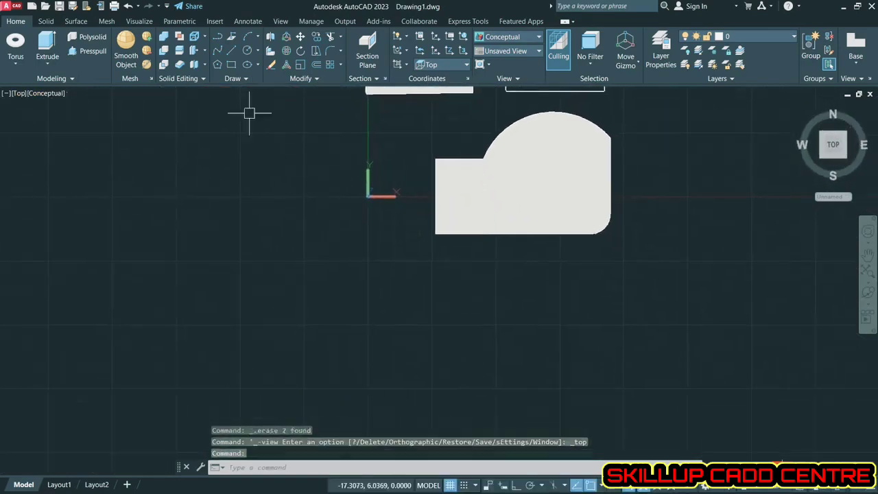
Draw a small rectangle in the empty area below and to the left of the filleted shape
left_click(230, 64)
left_click(328, 287)
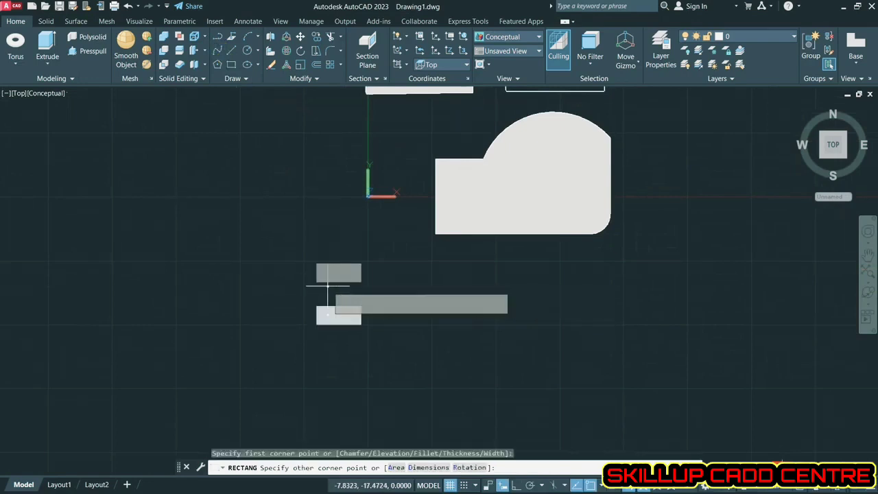
left_click(358, 307)
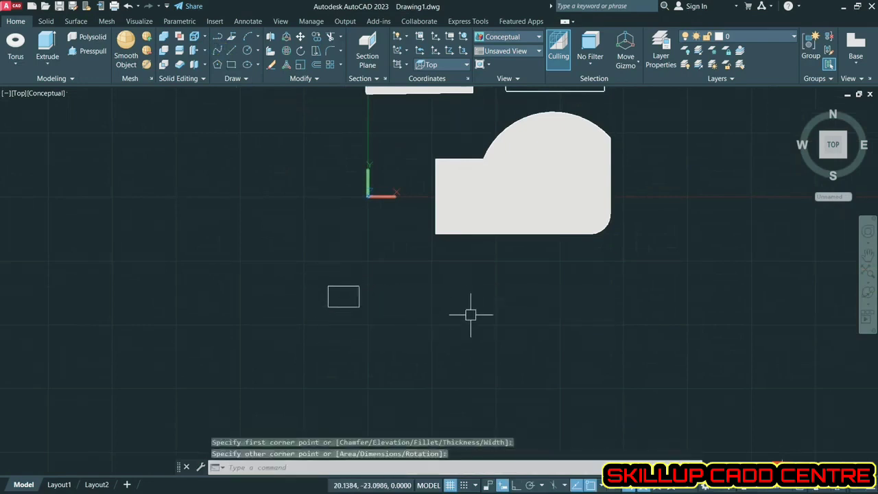
left_click(833, 167)
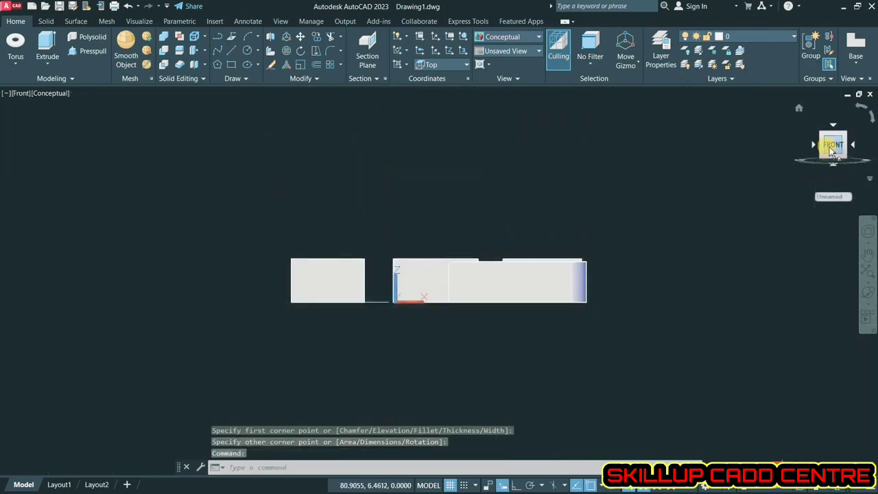
left_click(374, 302)
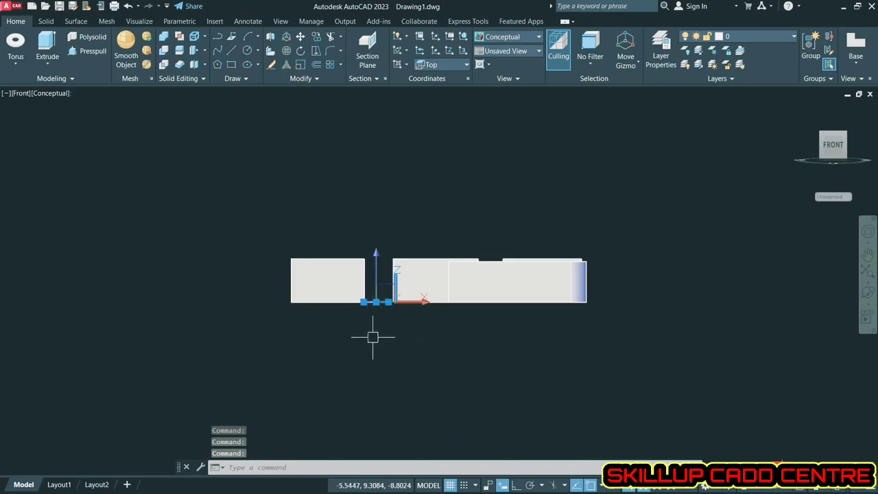
key("Escape")
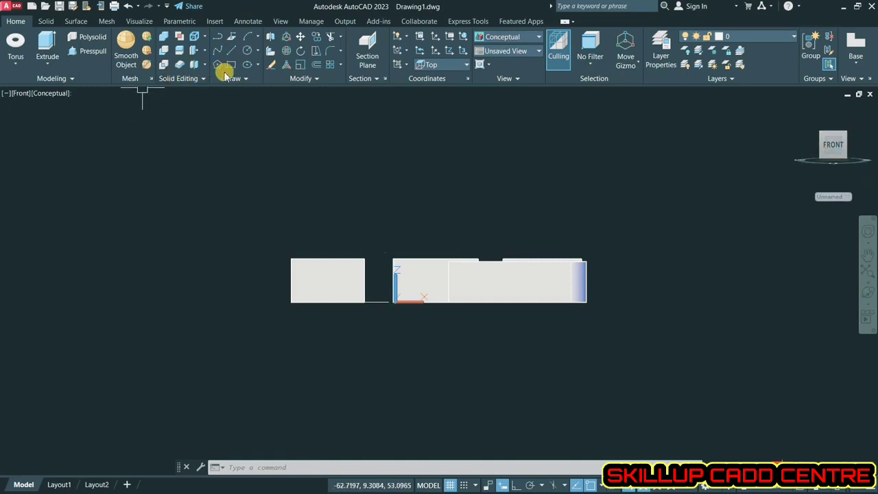
left_click(248, 37)
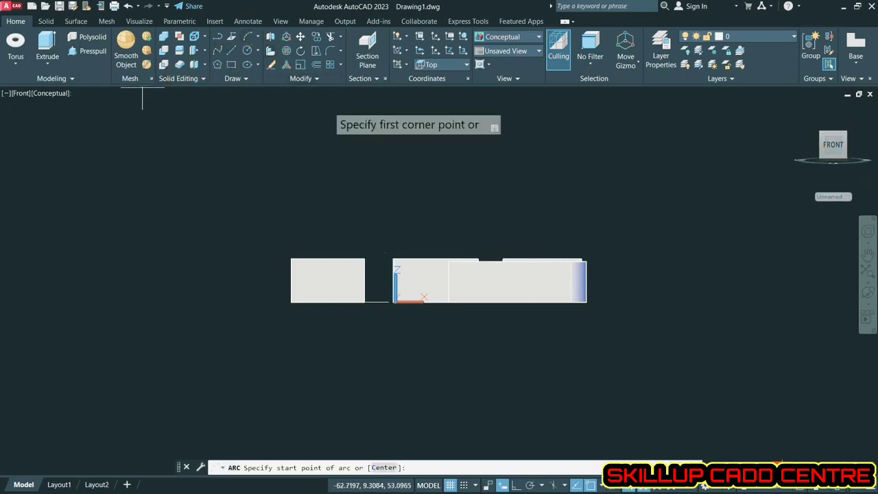
left_click(380, 282)
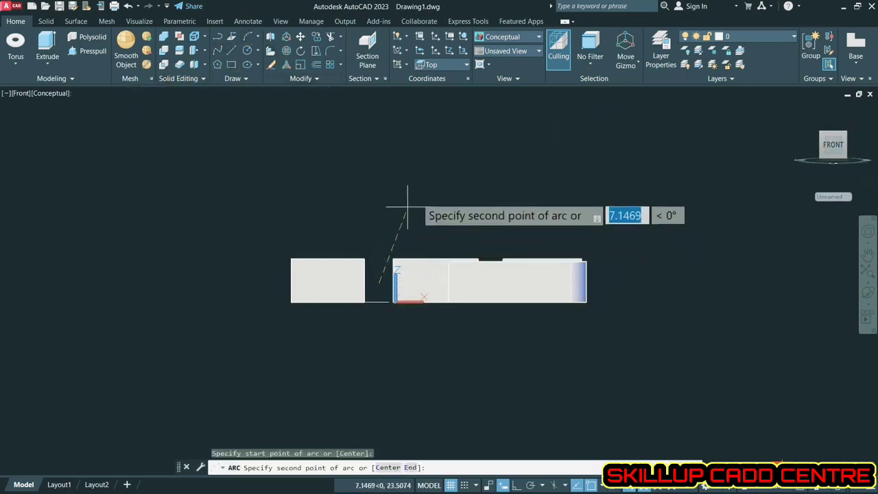
left_click(475, 156)
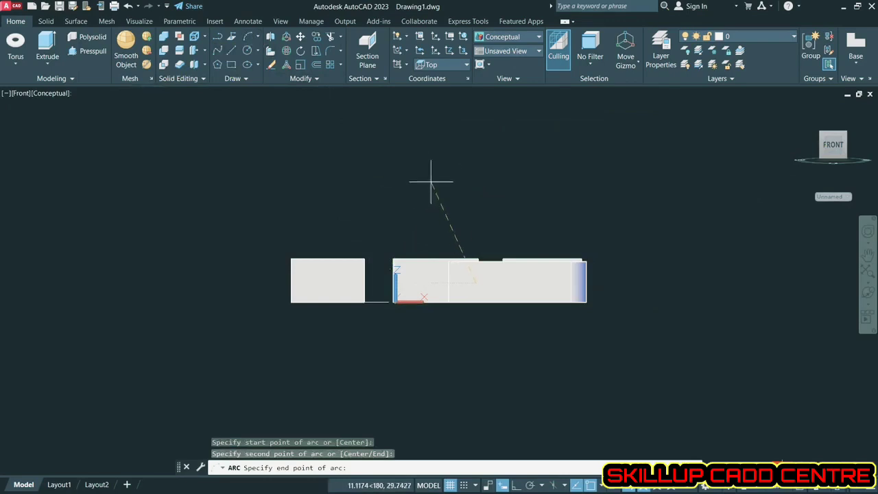
key("Escape")
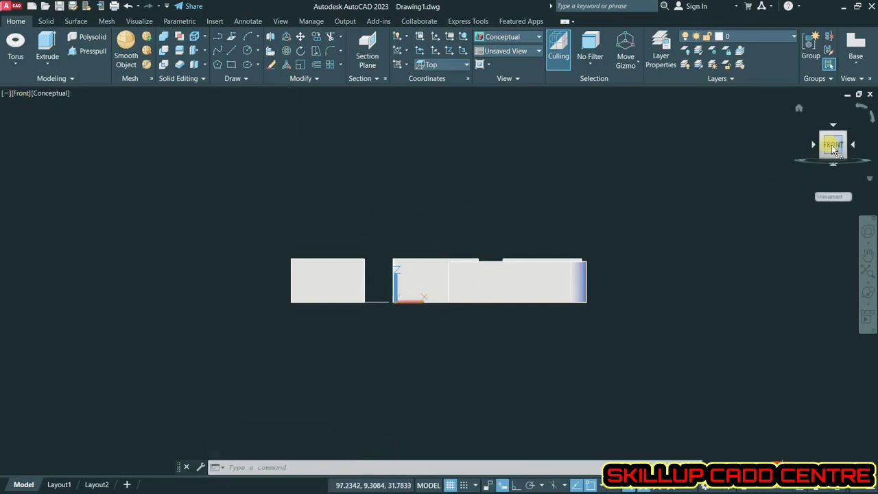
Set the Front view and draw a spline rising from the middle of the small rectangle's edge, bending over into a nearly horizontal run
left_click(491, 52)
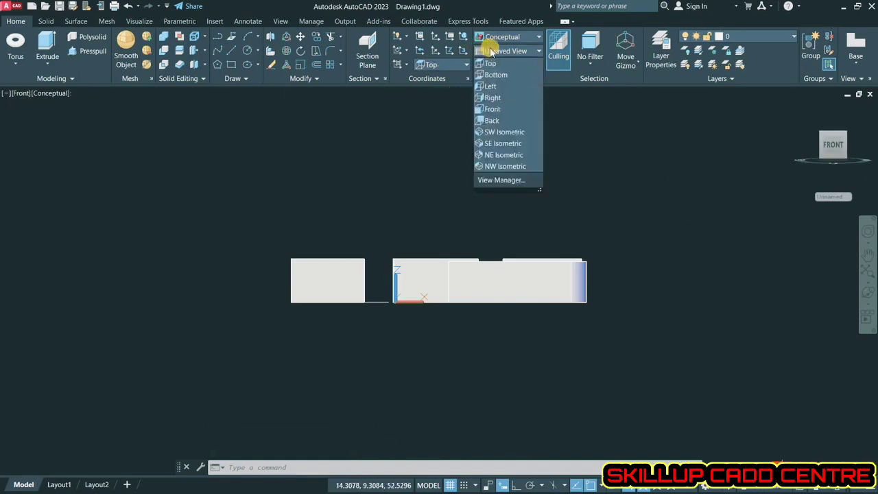
left_click(506, 110)
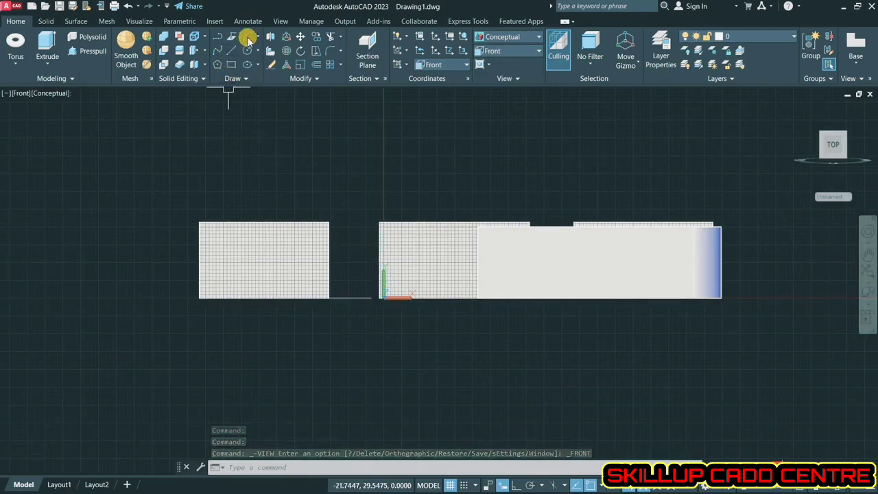
left_click(219, 50)
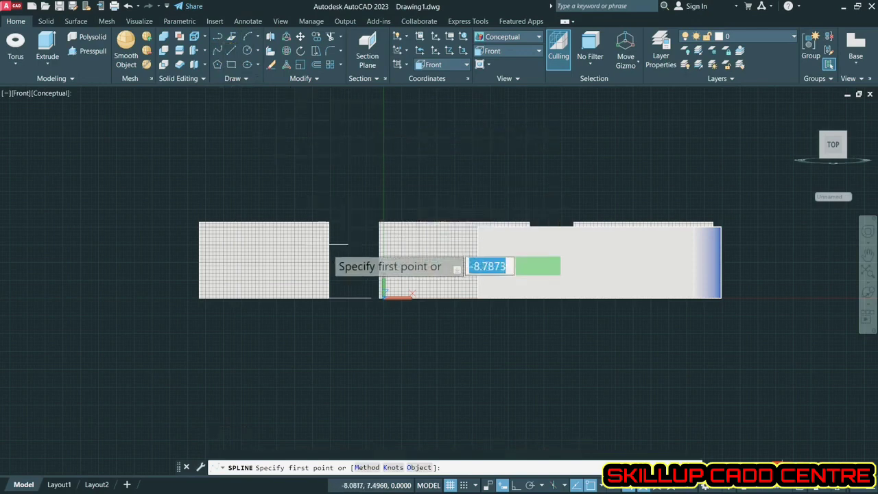
left_click(349, 297)
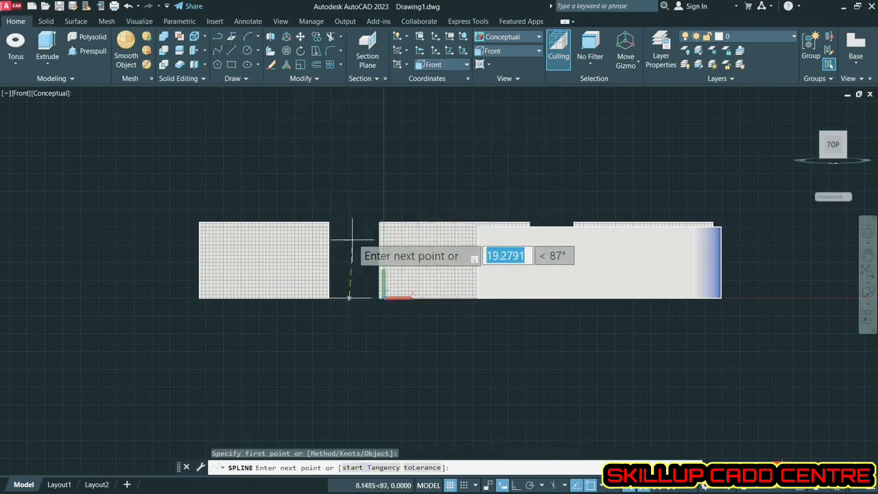
left_click(352, 242)
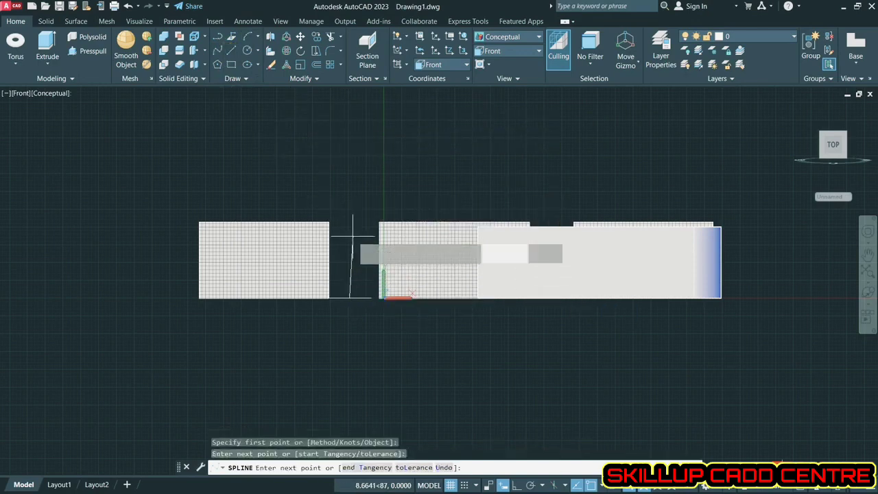
left_click(376, 150)
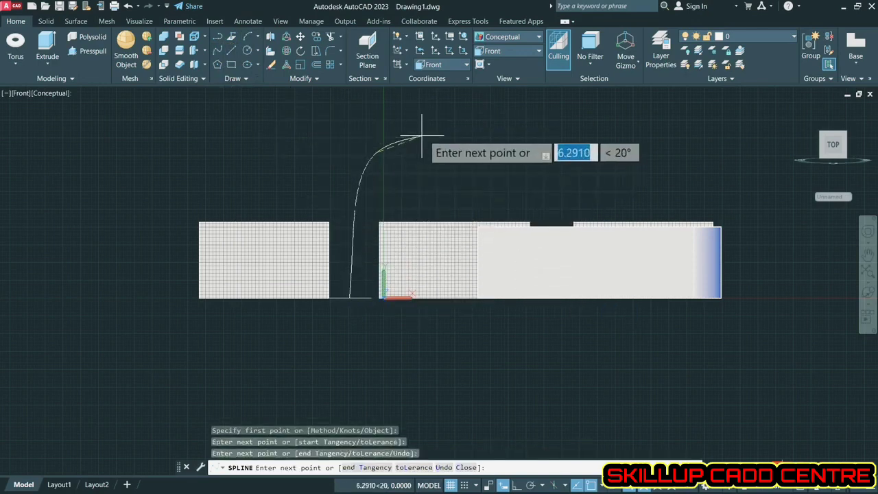
left_click(516, 122)
left_click(585, 120)
right_click(614, 130)
left_click(633, 136)
middle_click_drag(509, 169, 515, 181)
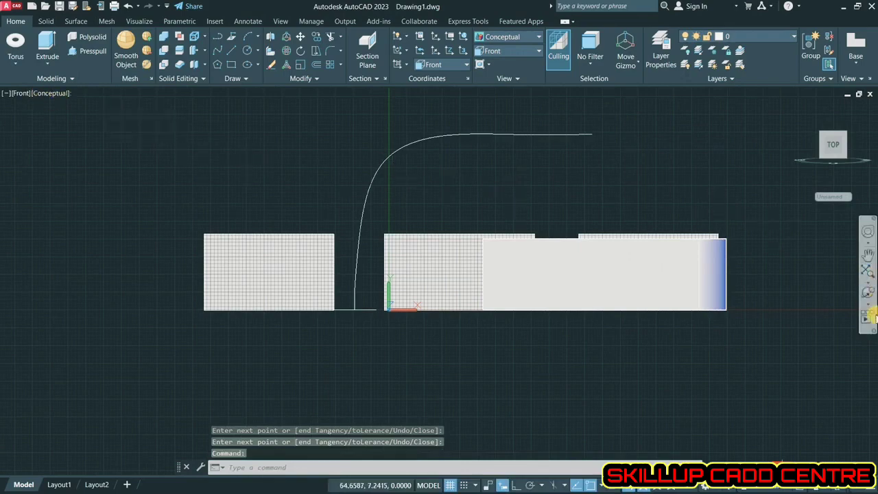
Check the spline against the rectangle in 3D, then restore the Front view and delete the spline
left_click(868, 300)
left_click(811, 326)
left_click_drag(501, 240, 448, 250)
left_click_drag(476, 265, 513, 353)
right_click(624, 175)
left_click(651, 187)
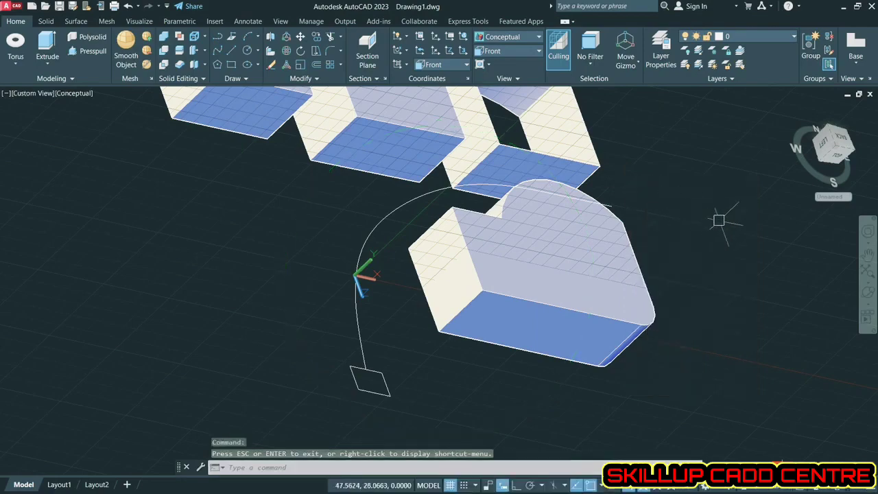
left_click(489, 53)
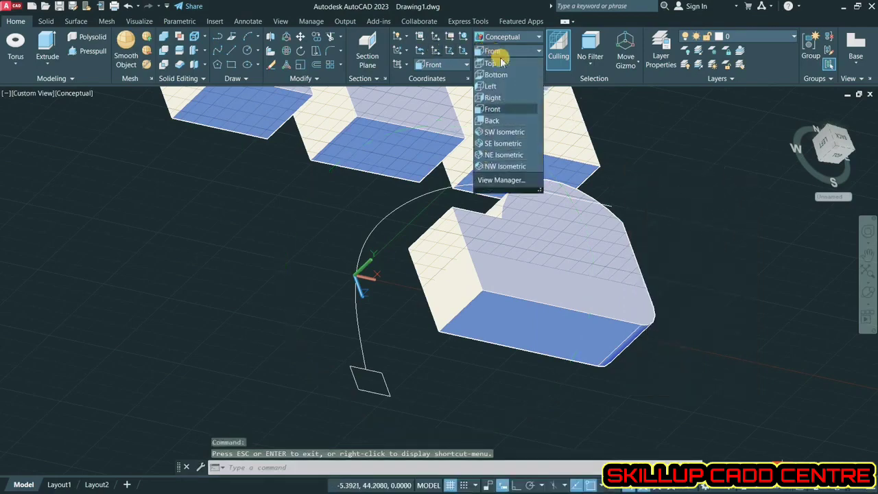
left_click(506, 102)
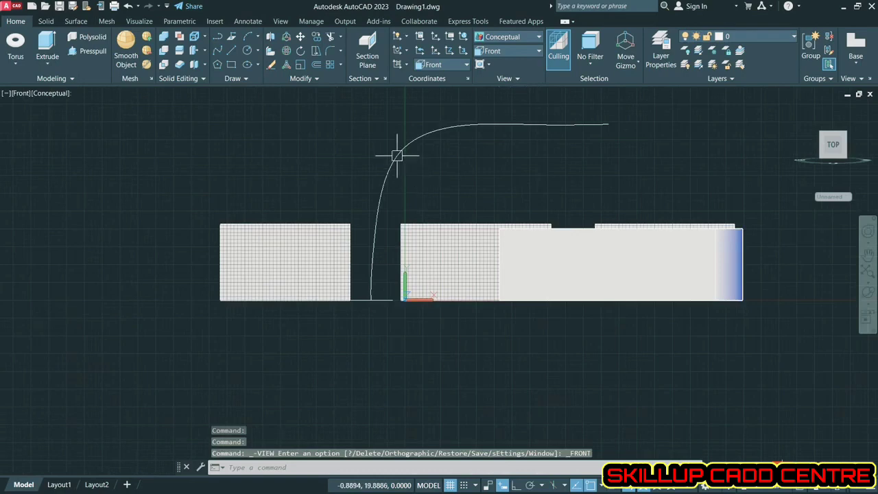
left_click(396, 155)
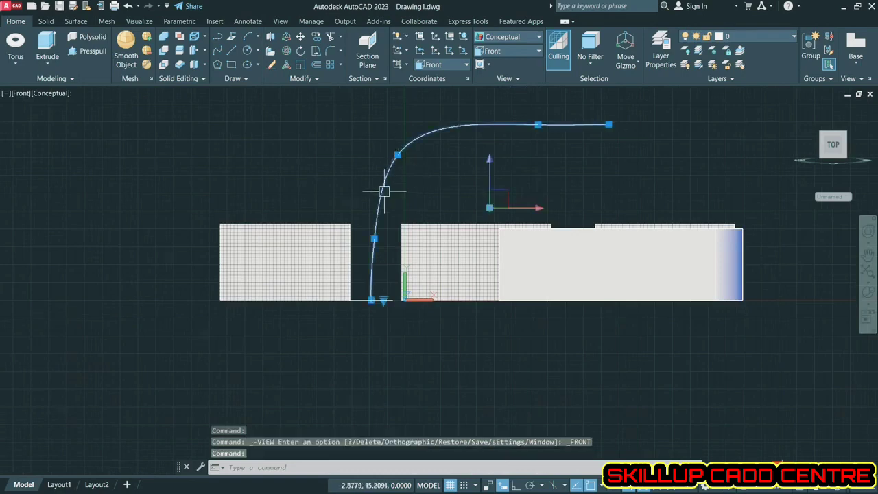
key("Delete")
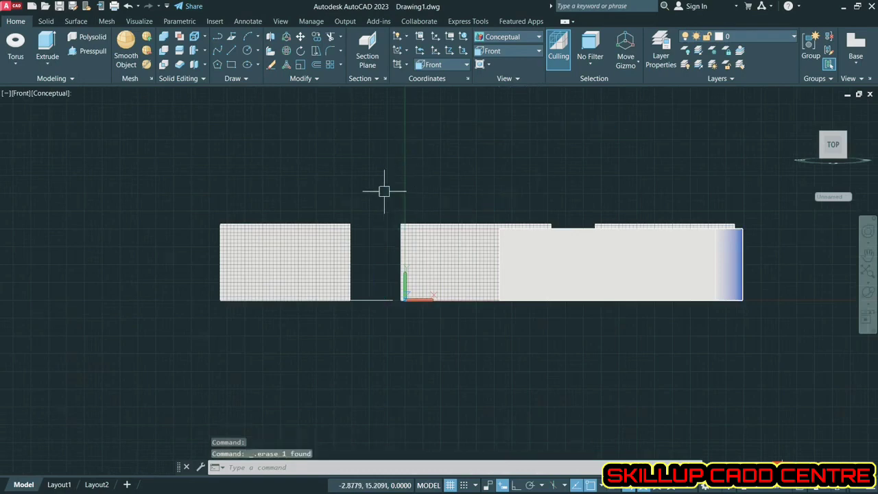
Draw a three-point arc in the Front plane, starting at the middle of the small rectangle and arching over the solids in positive X
left_click(247, 37)
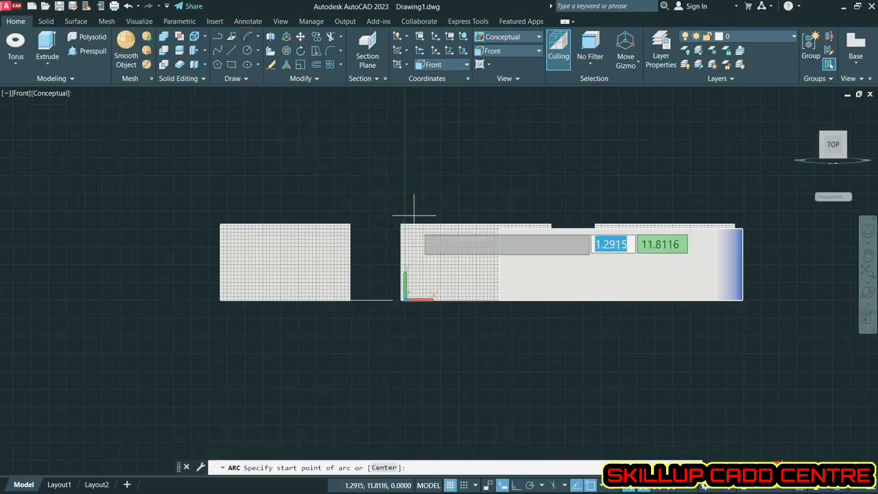
left_click(371, 300)
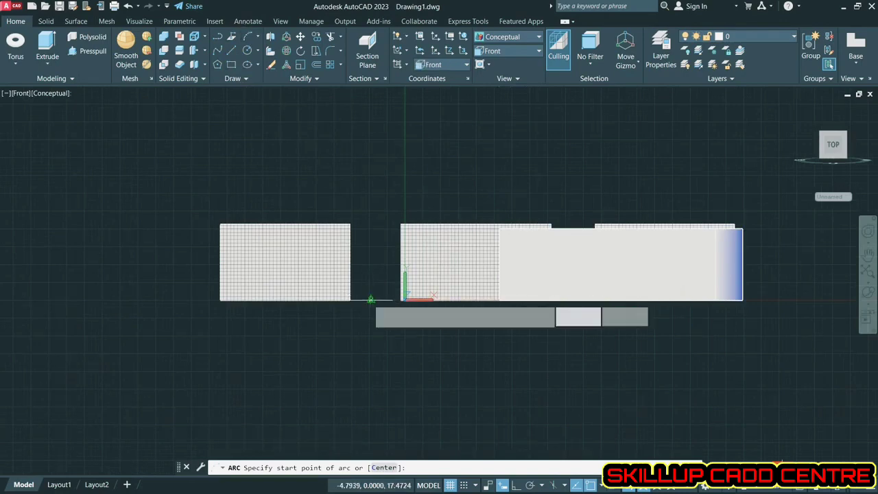
left_click(621, 143)
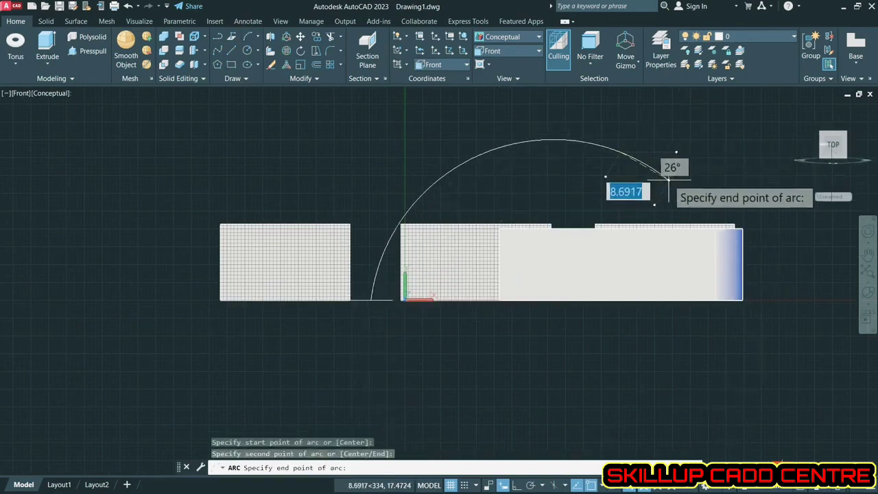
left_click(639, 170)
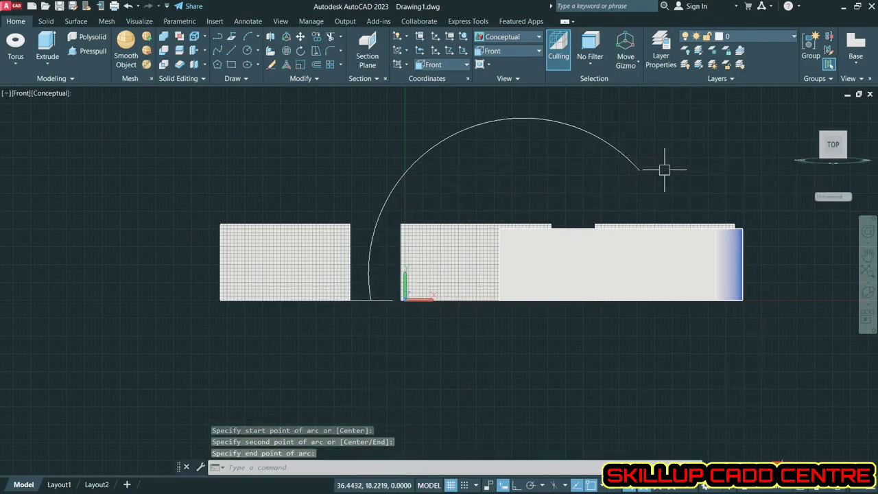
Extrude the small rectangle into a solid with the Path option, using the arc as the extrusion path
left_click(868, 292)
left_click_drag(459, 229, 510, 190)
right_click(514, 192)
left_click(539, 201)
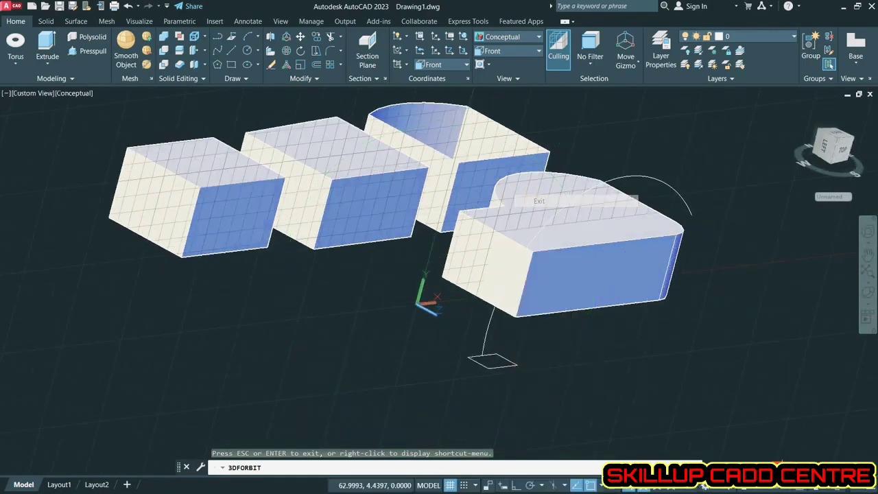
left_click(47, 45)
left_click(491, 360)
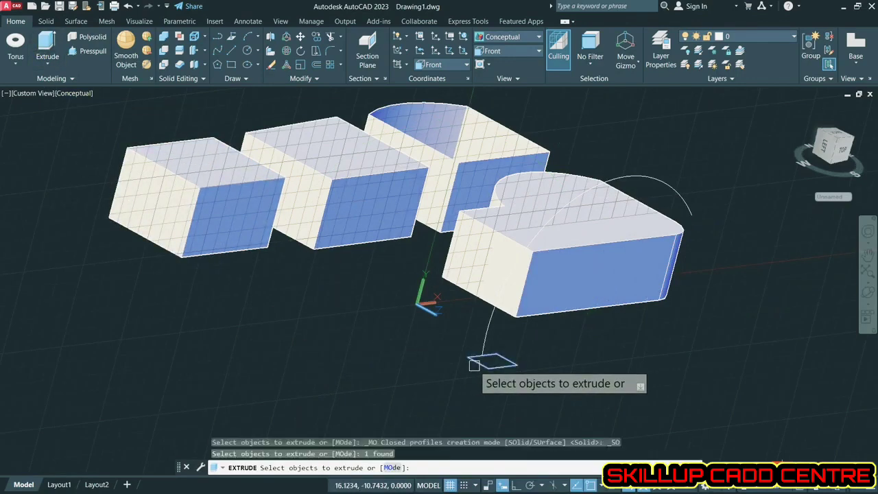
key("Return")
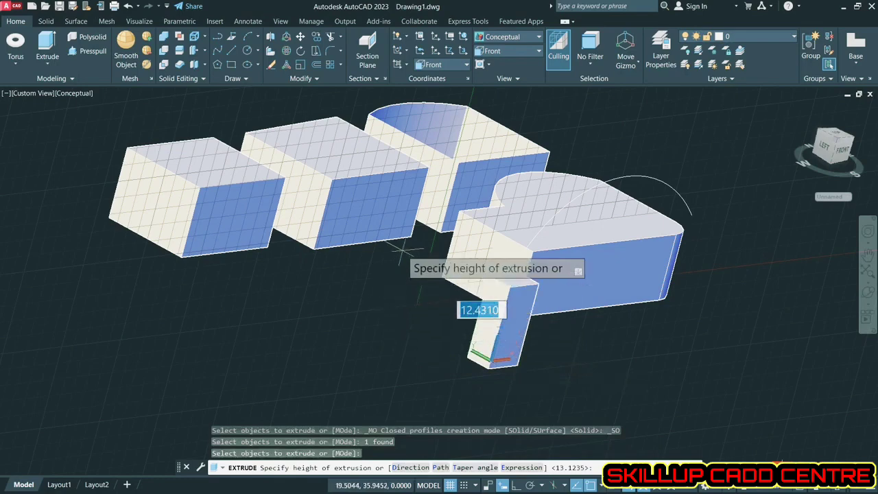
right_click(400, 310)
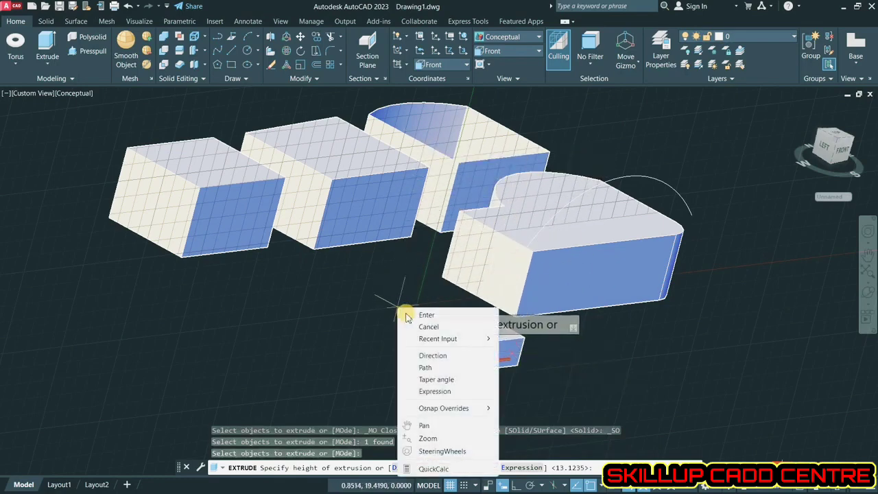
left_click(423, 368)
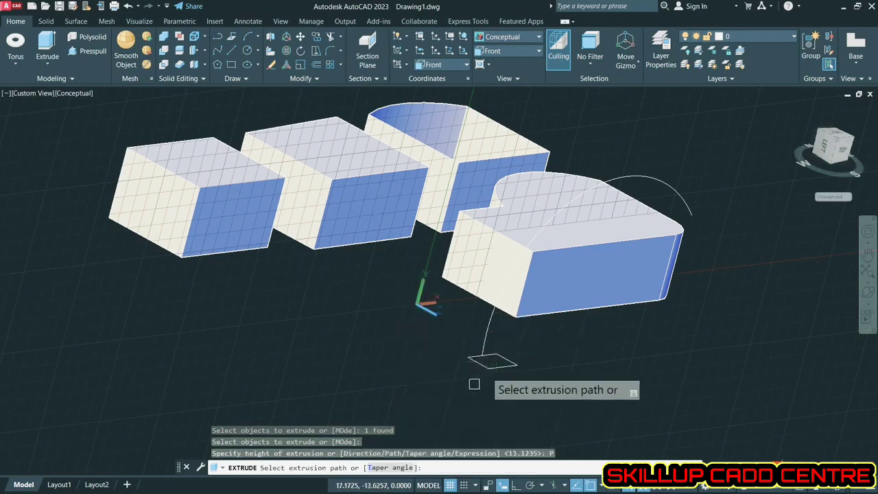
left_click(484, 319)
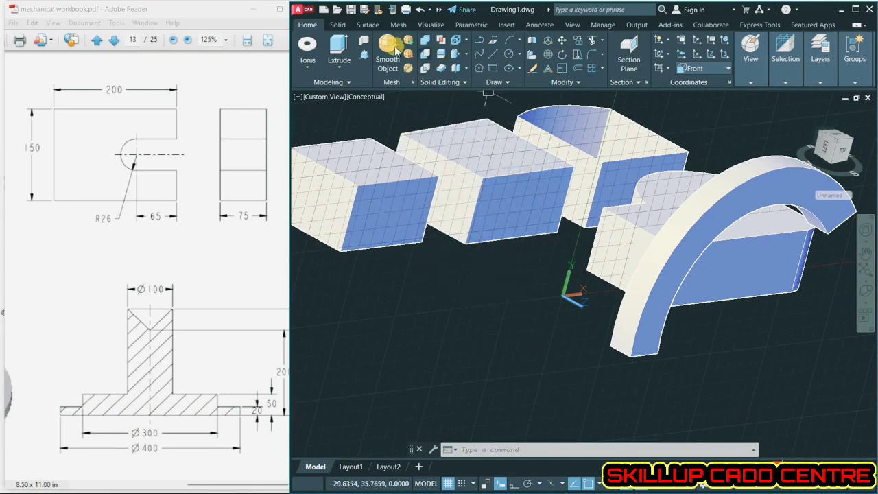
Create a new drawing from the acad3D template
key("ctrl+n")
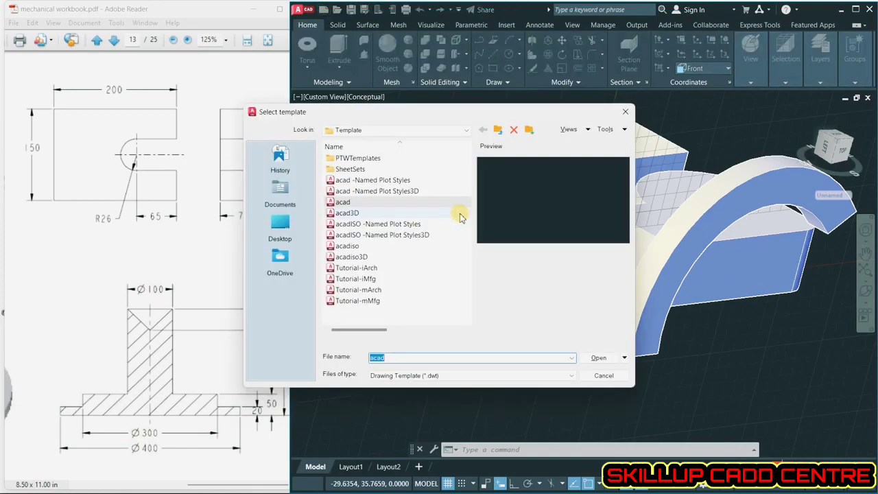
left_click(351, 216)
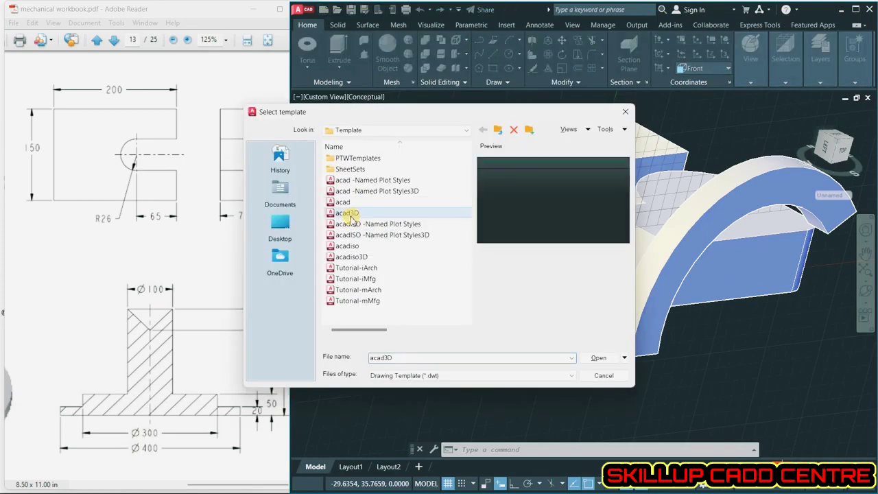
double_click(351, 218)
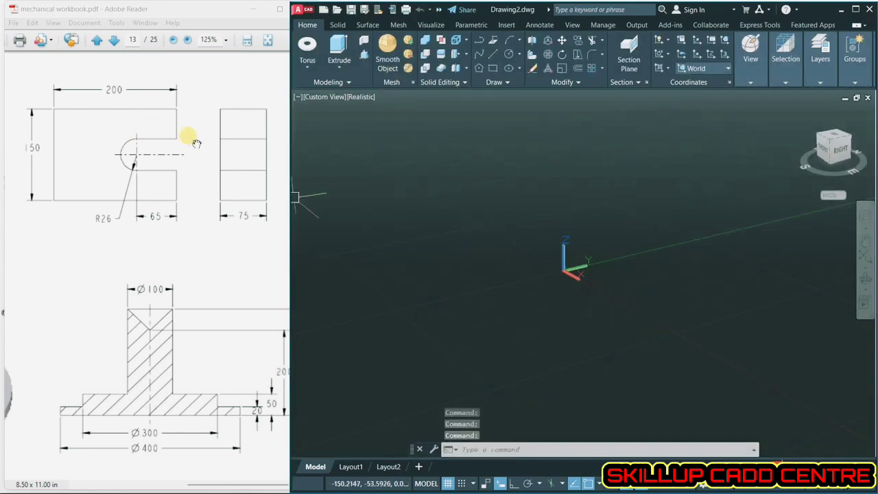
Switch the new drawing from the custom 3D view to the Top view
left_click(755, 83)
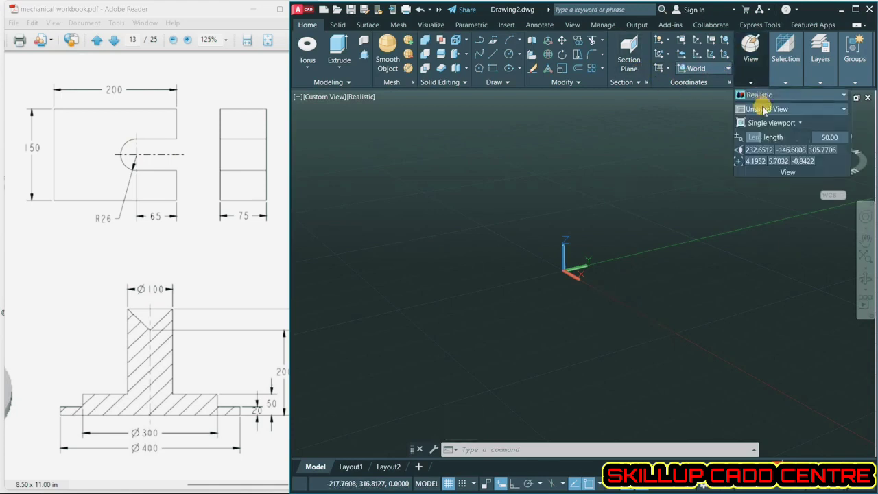
left_click(765, 110)
left_click(754, 121)
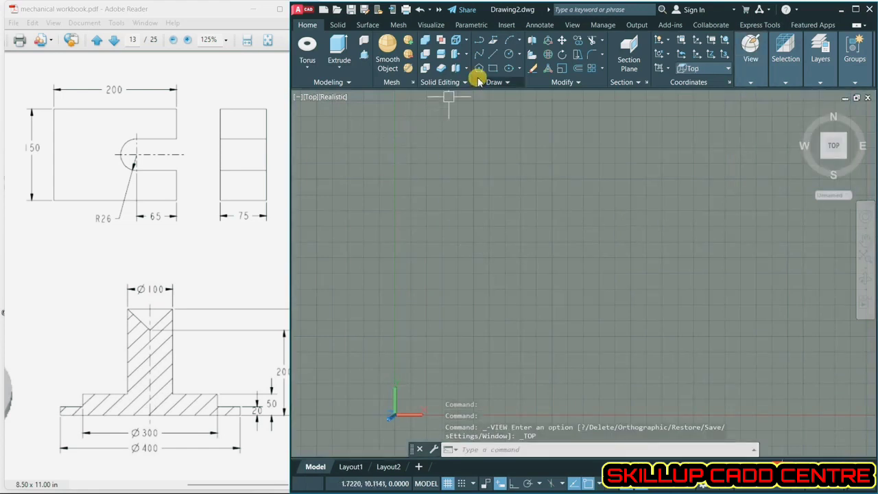
Draw a rectangle 200 long and 150 wide near the origin using the Dimensions option, and fit it in the view
left_click(493, 69)
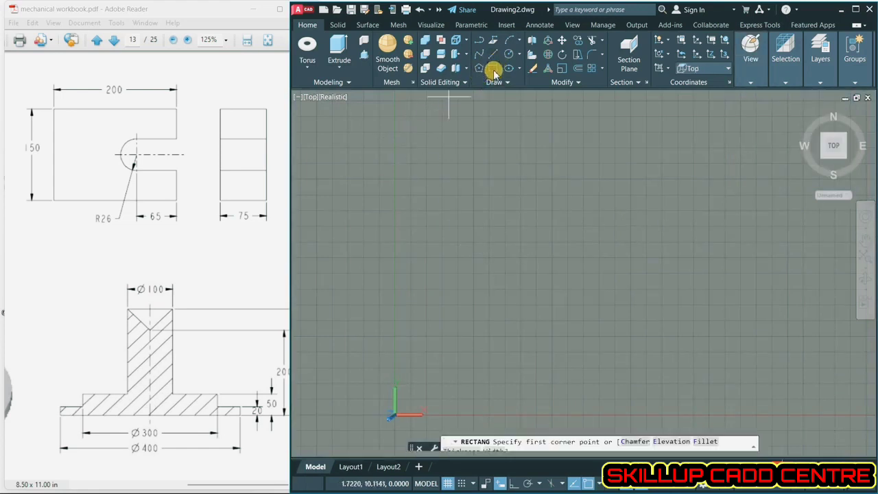
left_click(430, 346)
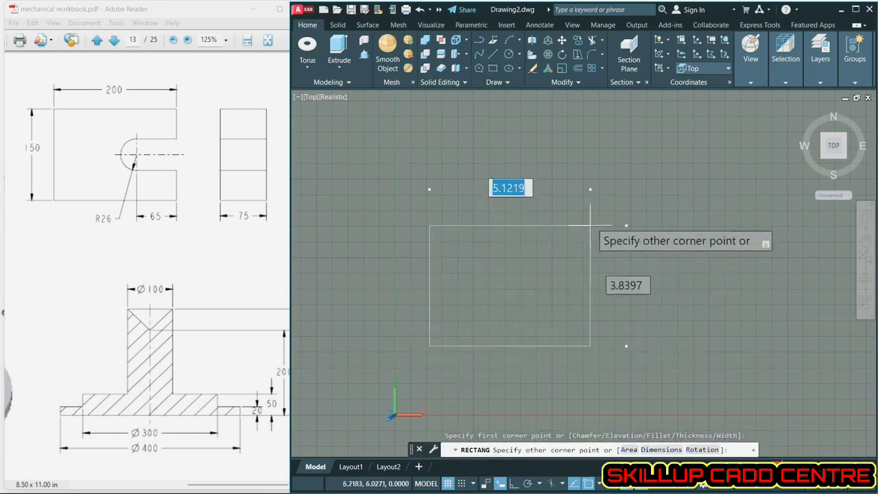
right_click(621, 197)
left_click(655, 257)
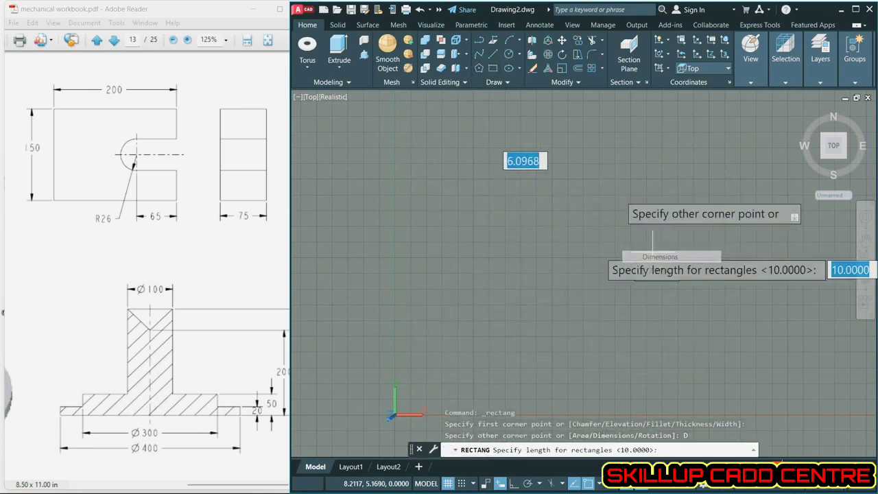
type("200")
key("Return")
type("150")
key("Return")
left_click(652, 252)
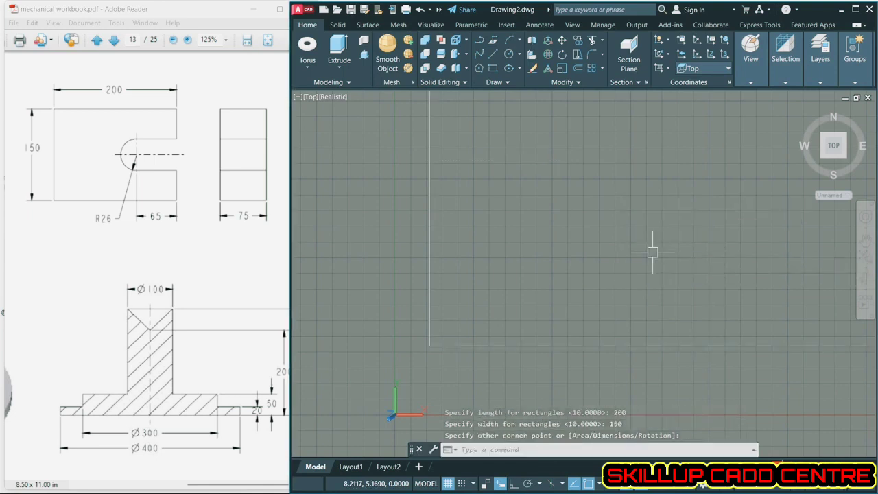
scroll(626, 244, "down", 3)
type("Z")
key("Return")
type("E")
key("Return")
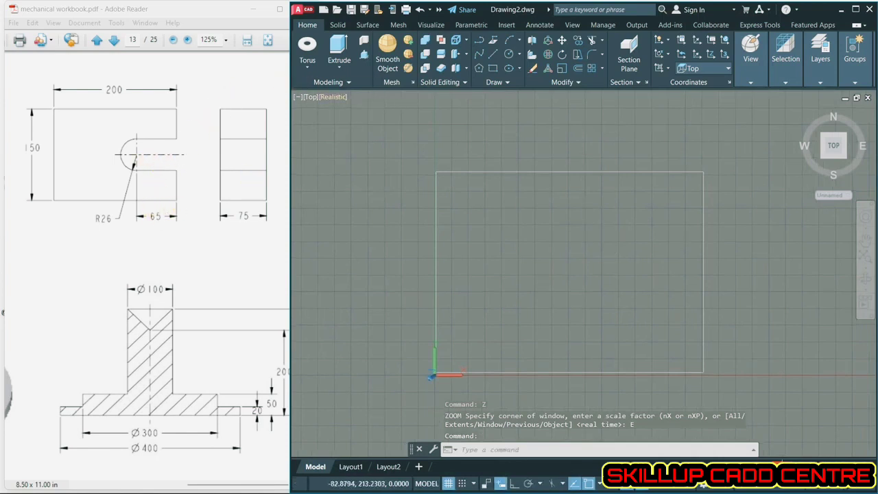
Draw a 65-unit horizontal line from the midpoint of the rectangle's right edge inward
left_click(488, 51)
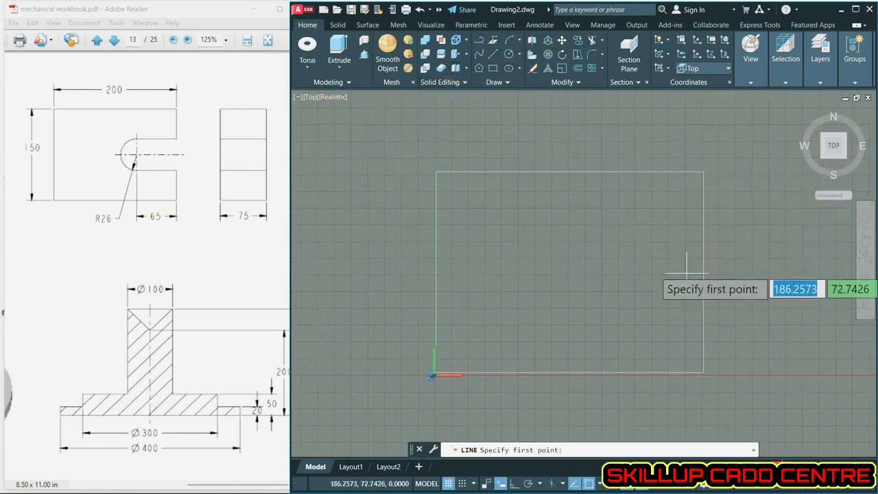
left_click(703, 273)
type("65")
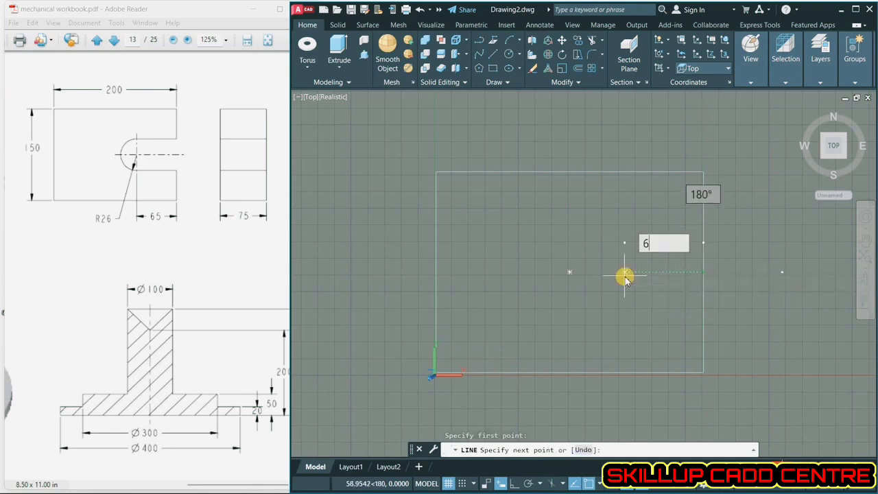
key("Return")
key("Return")
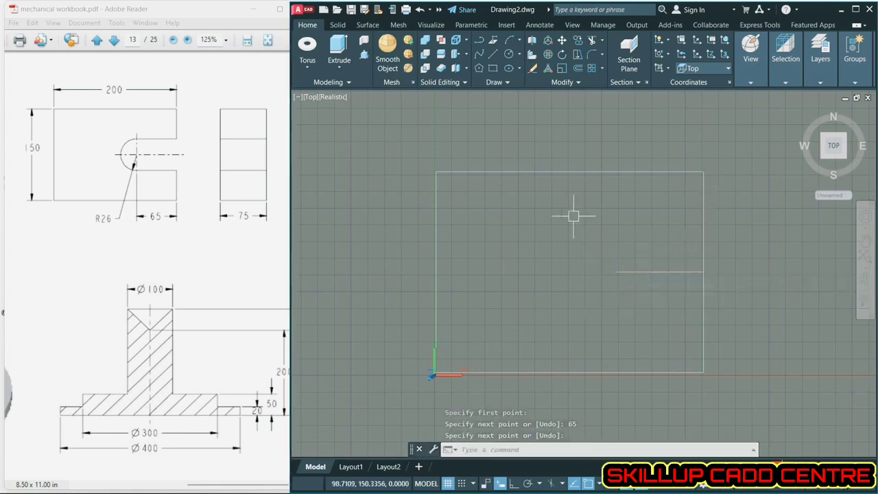
Draw a circle of radius 26 centred on the inner end of the 65-unit line
left_click(510, 55)
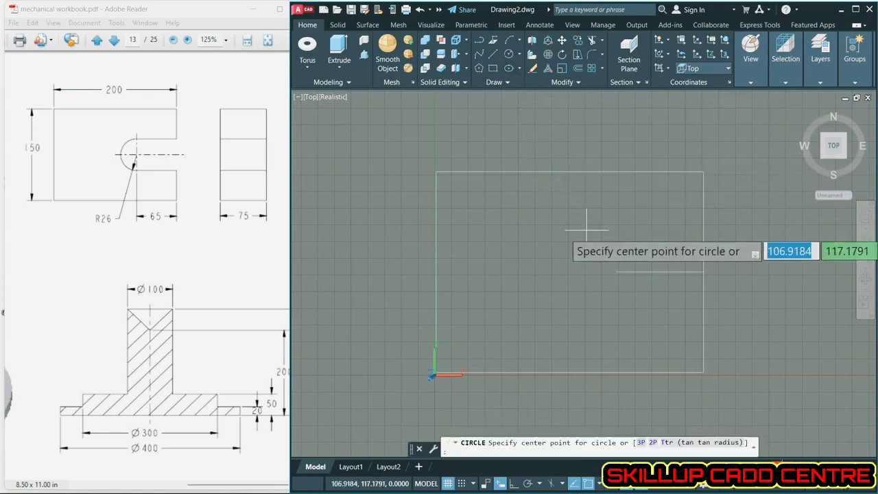
left_click(616, 273)
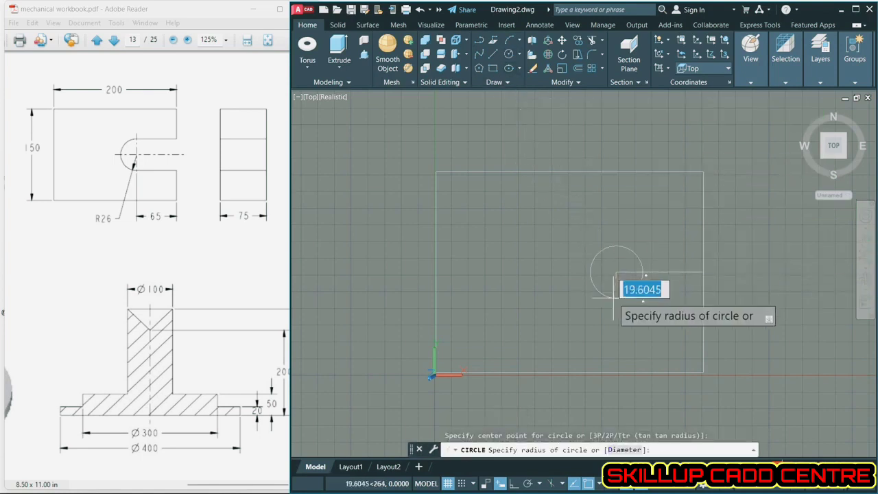
type("26")
key("Return")
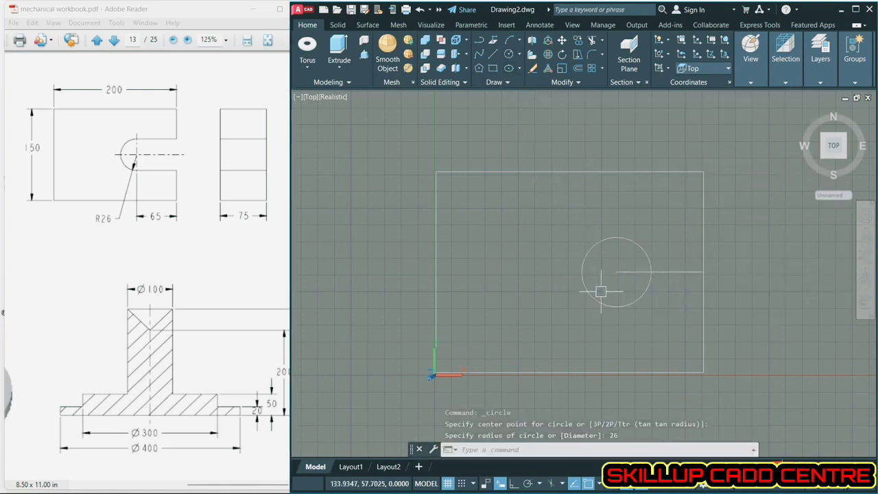
Draw two horizontal lines from the circle's upper and lower quadrants to the rectangle's right edge
left_click(498, 55)
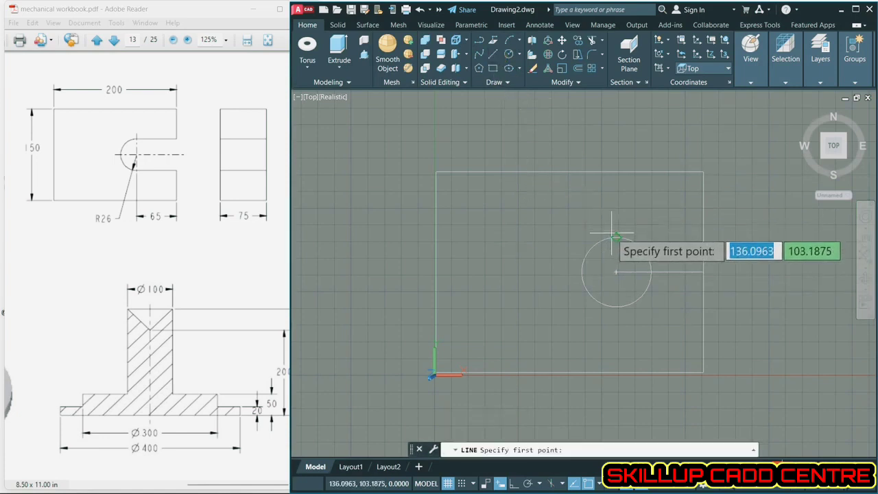
left_click(616, 237)
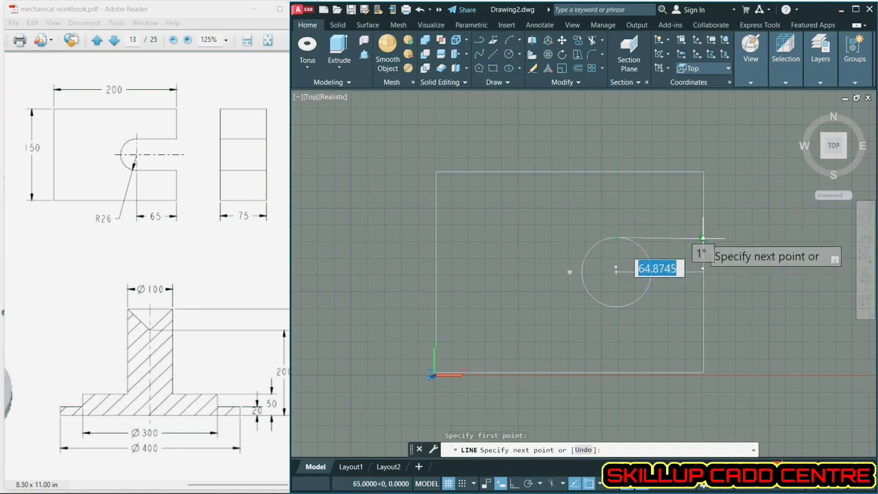
left_click(702, 239)
key("Return")
key("Return")
left_click(617, 306)
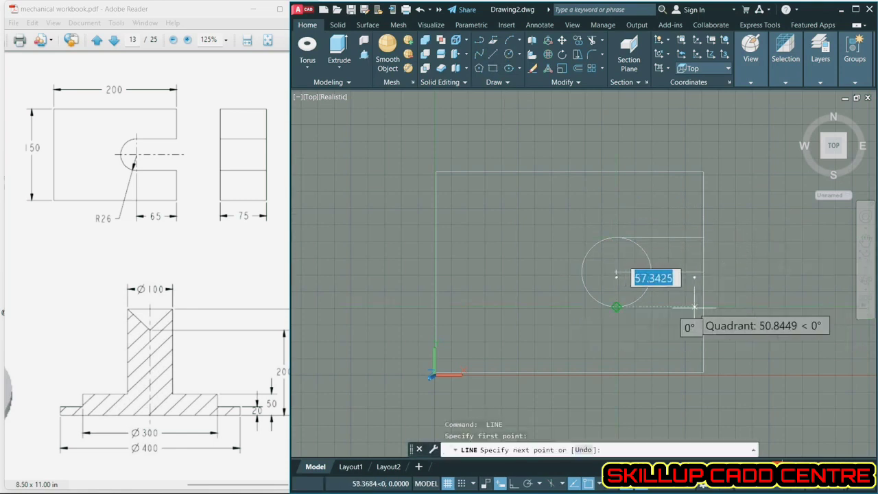
left_click(702, 307)
key("Return")
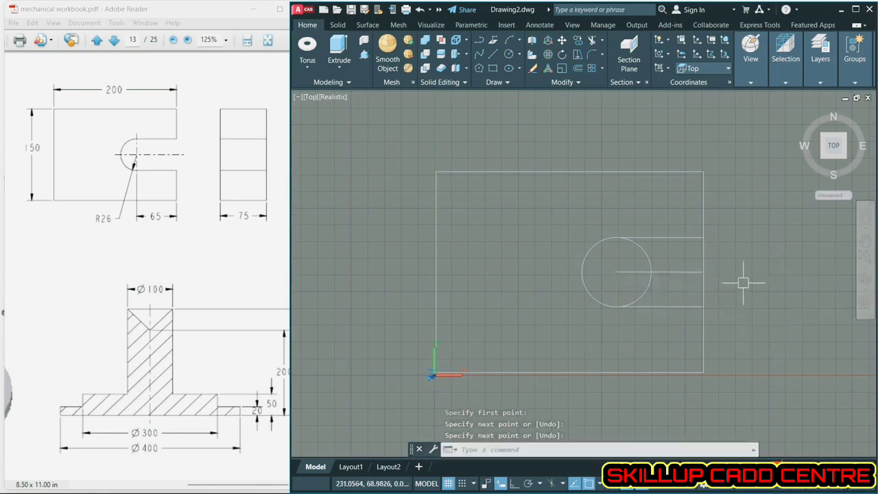
Trim the right edge across the slot opening, the circle's inner half and the centre line, leaving an open round-ended slot
left_click(592, 40)
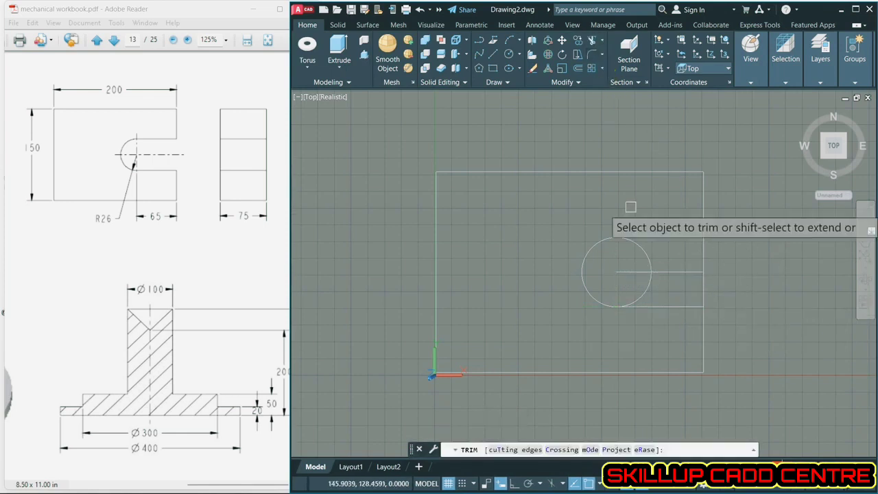
left_click(703, 251)
left_click(704, 289)
left_click(650, 281)
left_click(641, 272)
right_click(683, 275)
left_click(697, 277)
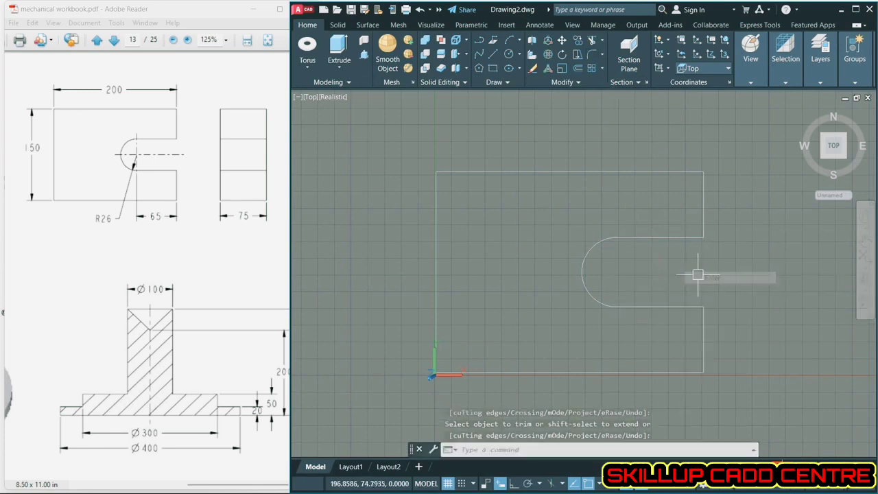
left_click(825, 162)
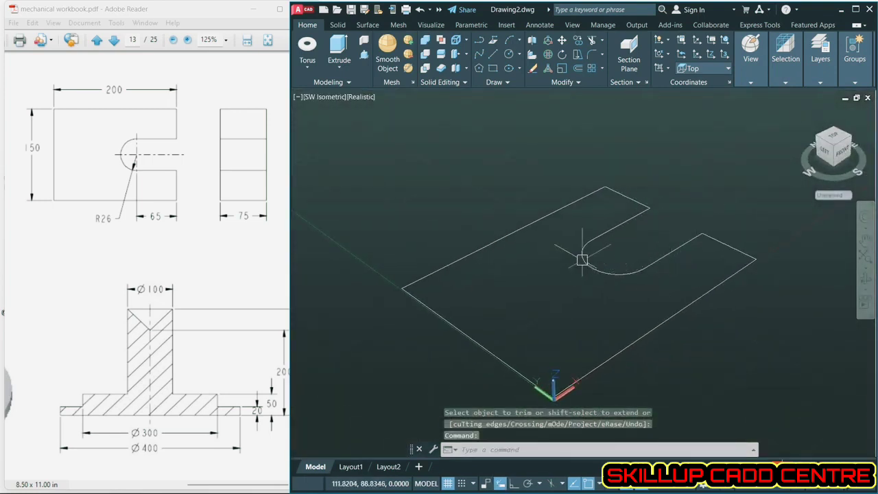
left_click(339, 50)
left_click(728, 162)
left_click(459, 354)
right_click(503, 320)
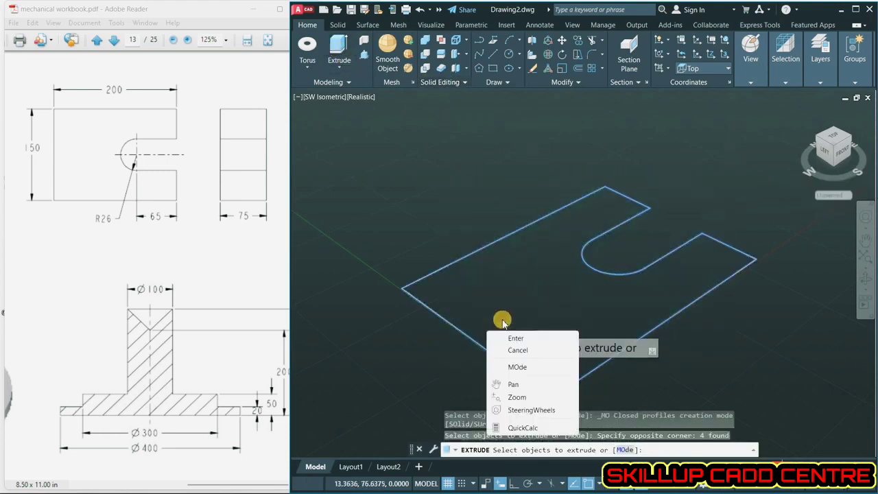
left_click(516, 339)
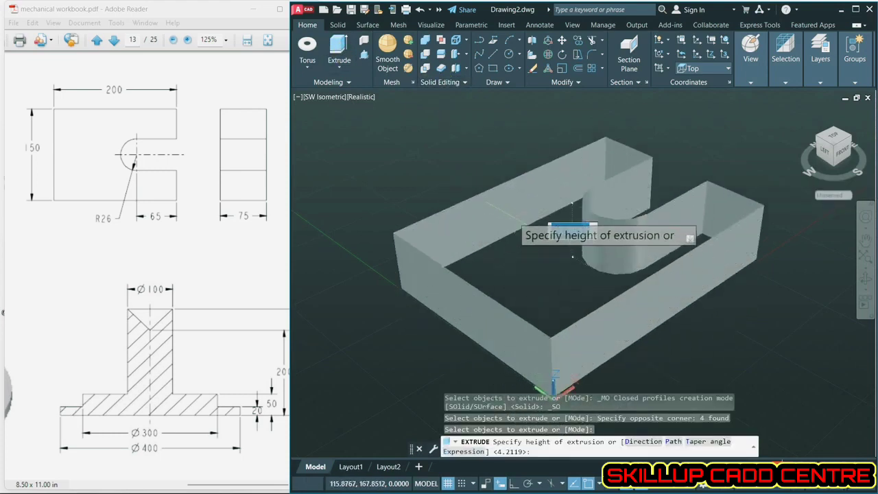
key("Escape")
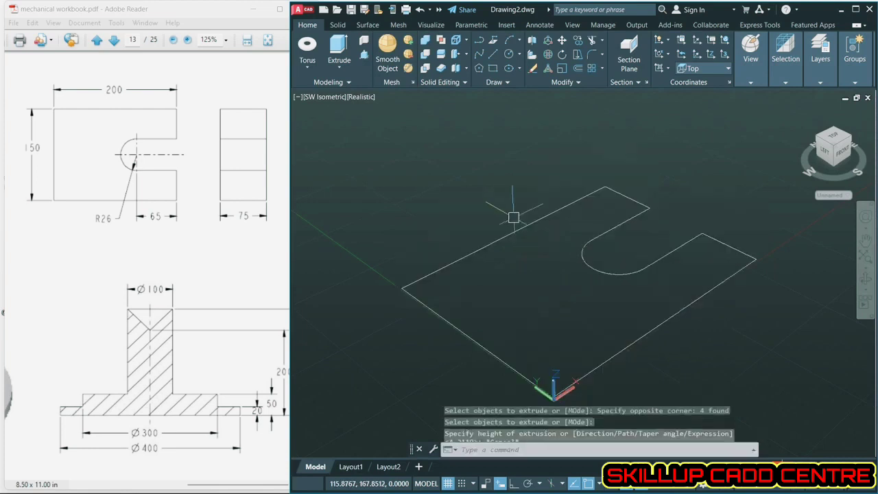
Convert all the objects of the slotted outline into a single region
left_click(502, 83)
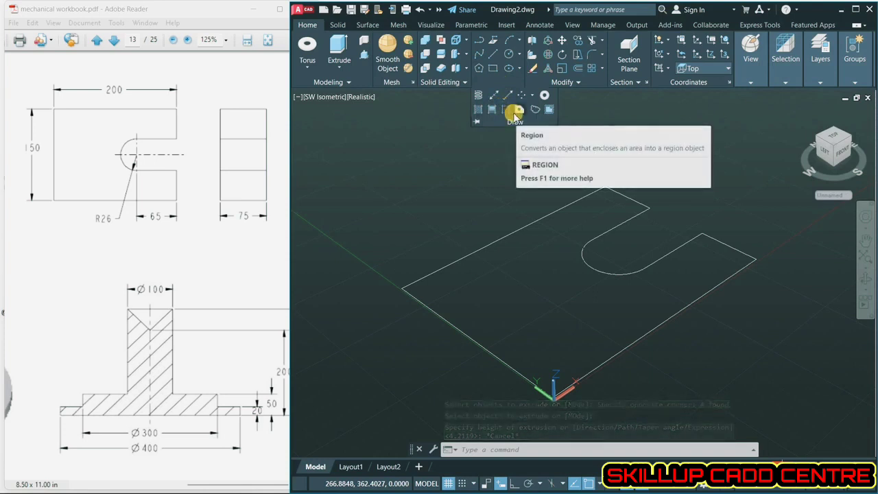
left_click(515, 116)
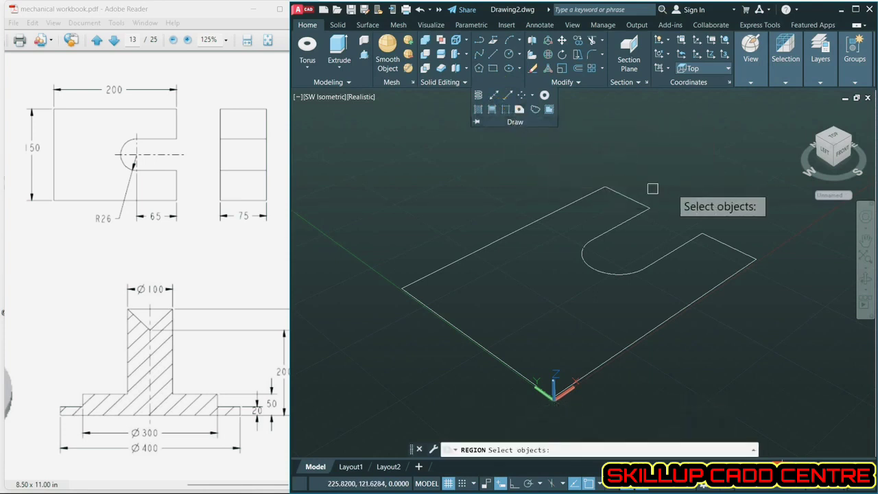
left_click(737, 144)
left_click(446, 370)
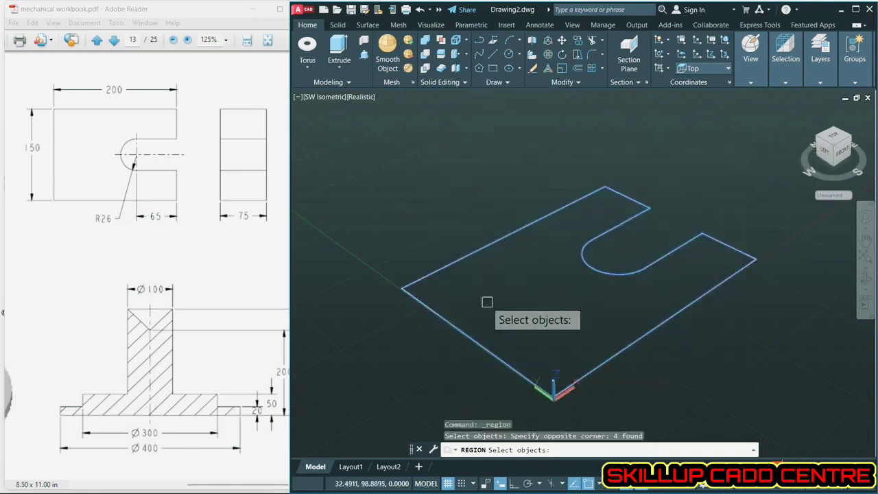
key("Return")
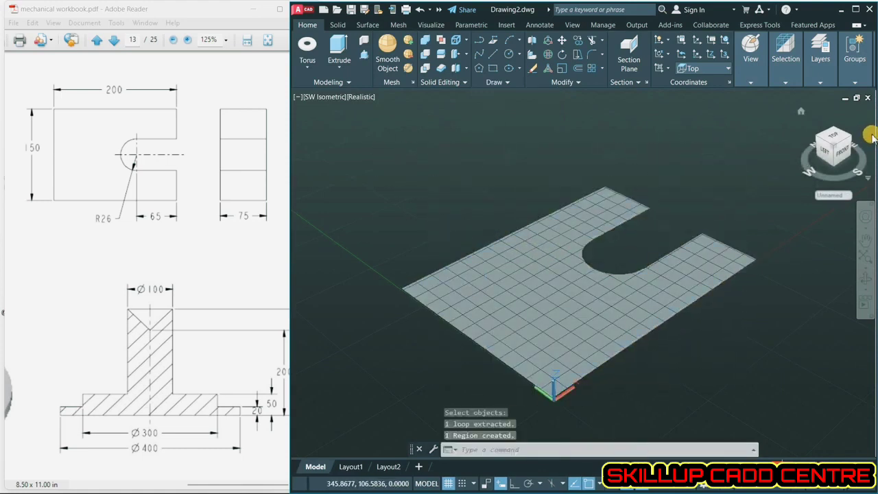
Extrude the slotted region to a height of 75 and view the solid from the NE isometric direction
left_click_drag(848, 137, 838, 153)
left_click(838, 155)
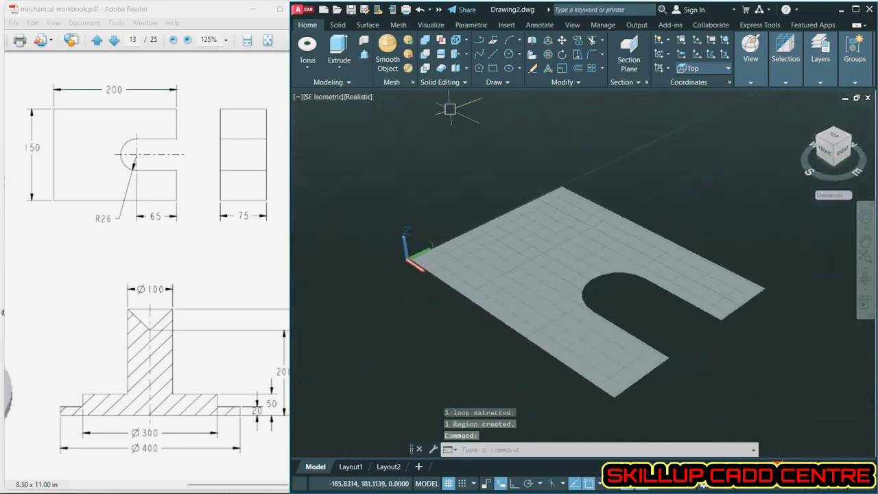
left_click(349, 58)
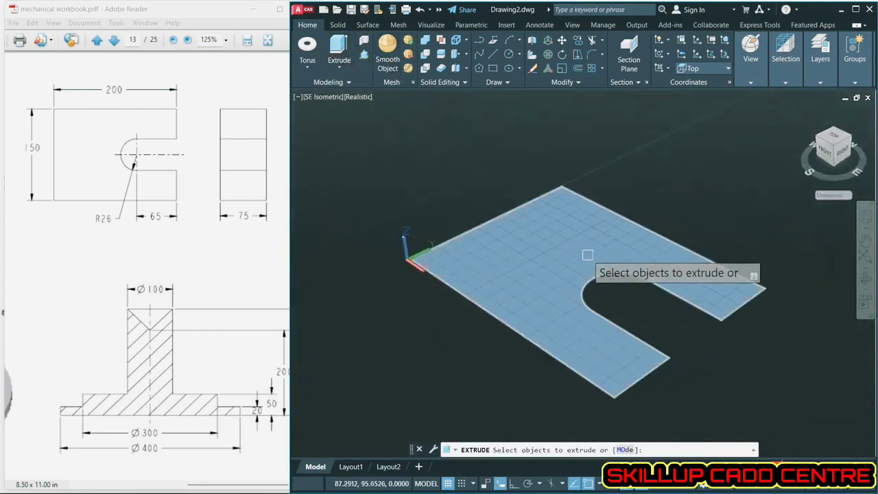
left_click(588, 252)
key("Return")
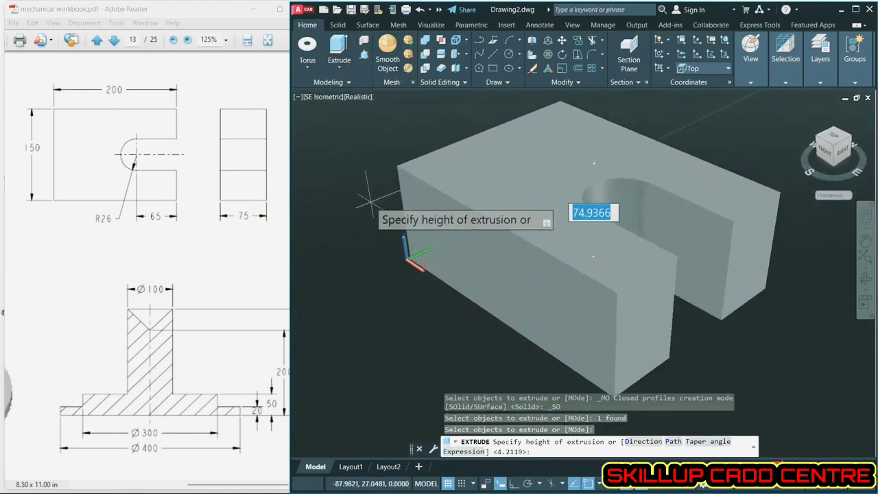
type("75")
key("Return")
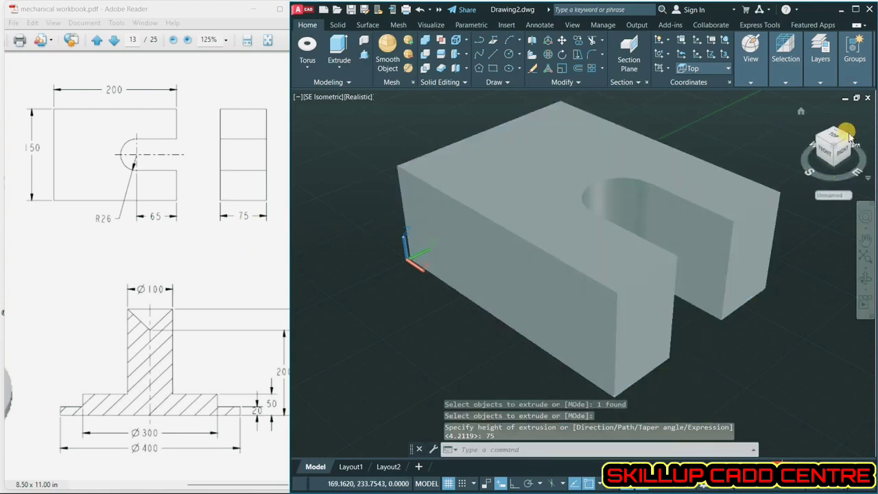
left_click(853, 141)
middle_click_drag(560, 269, 541, 251)
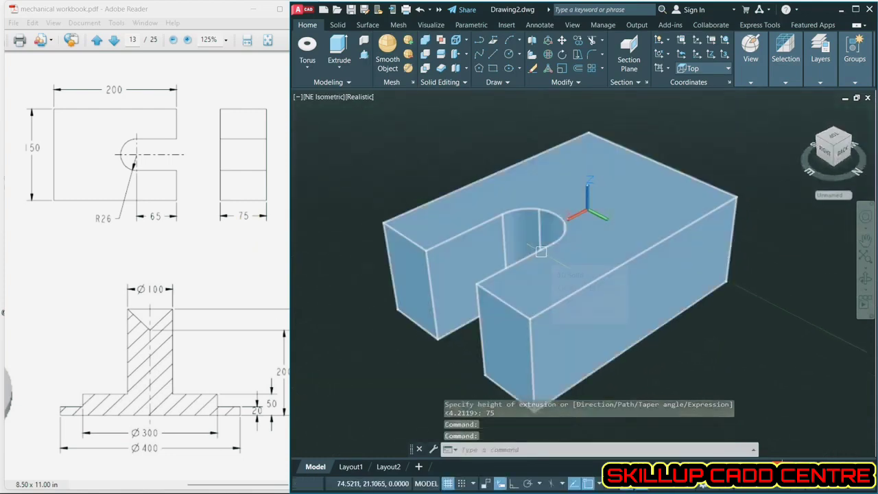
Start a new drawing from the acad3D template for the tapered workbook part and set the Top view
left_click_drag(173, 364, 171, 150)
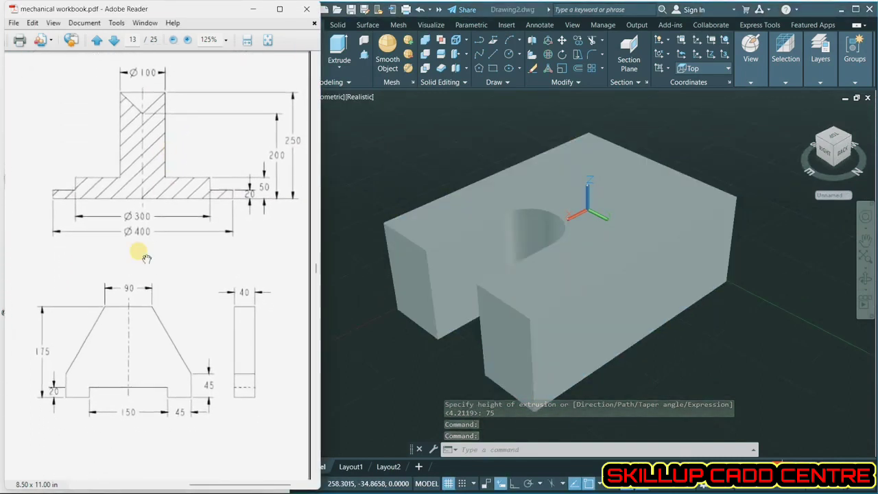
left_click(443, 165)
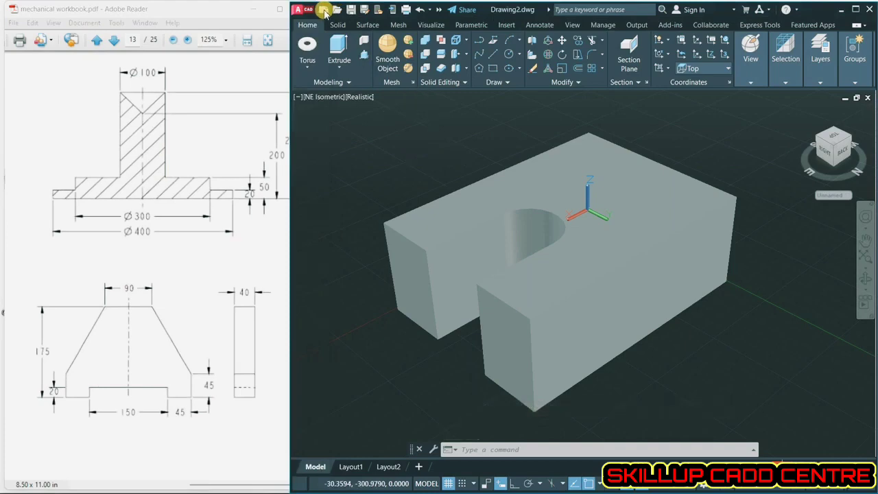
left_click(325, 13)
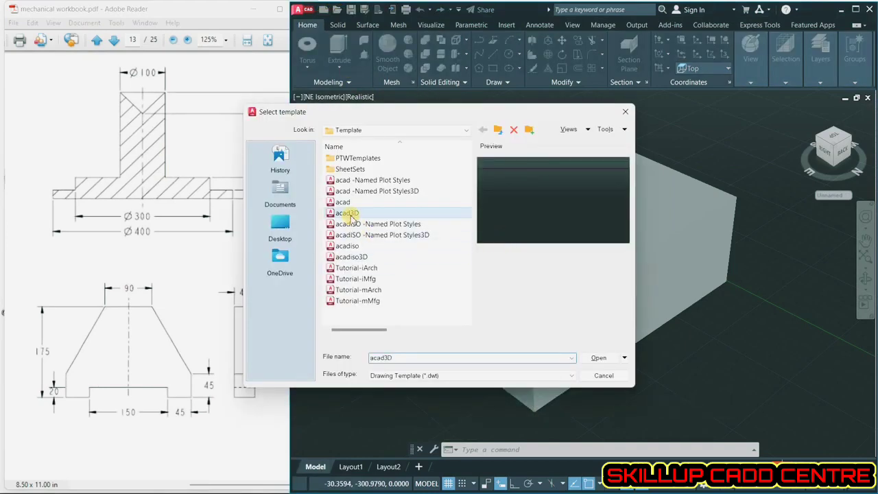
double_click(351, 218)
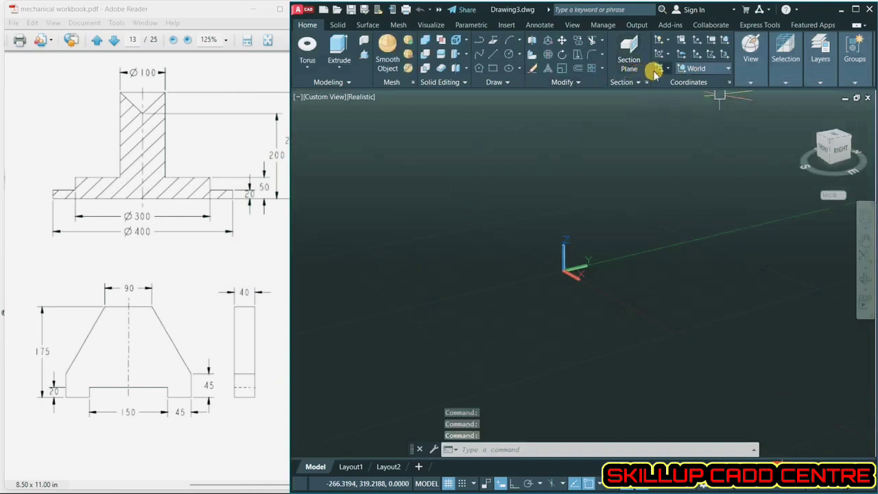
mouse_move(748, 81)
left_click(757, 112)
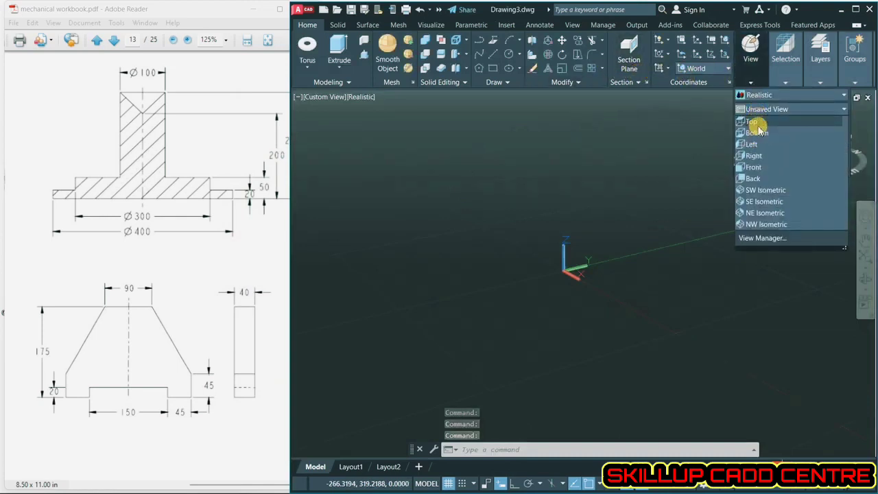
left_click(755, 124)
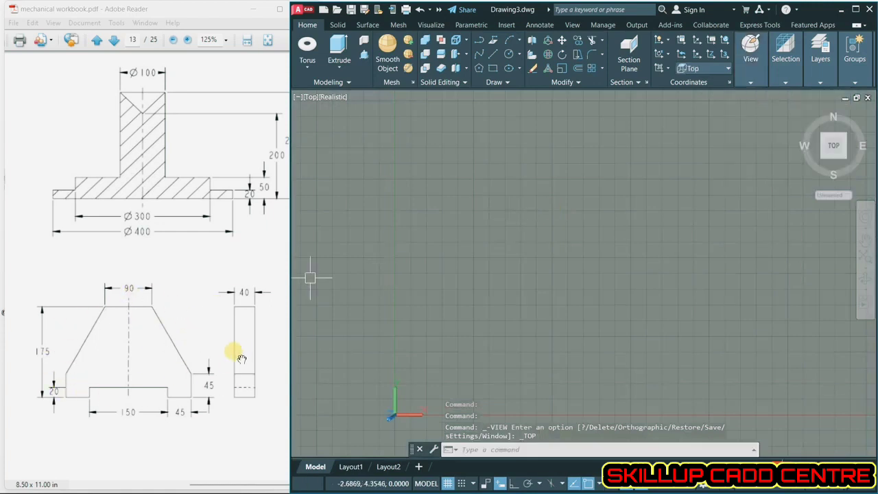
Turn on Ortho and draw a horizontal line 90 long as the part's top edge
left_click(493, 55)
left_click(489, 165)
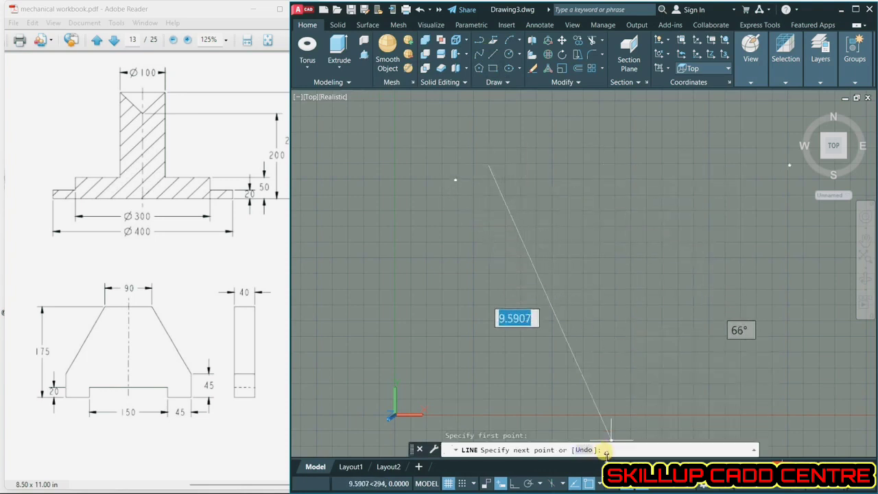
left_click(514, 483)
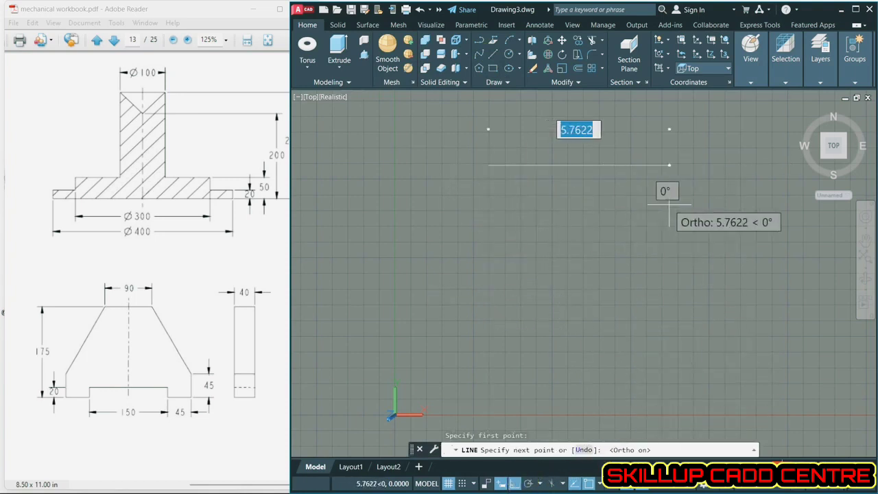
type("90")
key("Return")
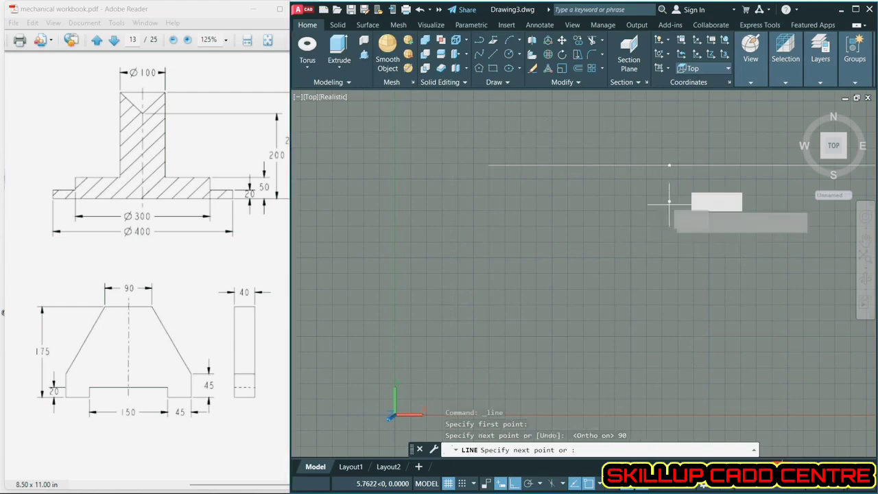
scroll(669, 203, "down", 10)
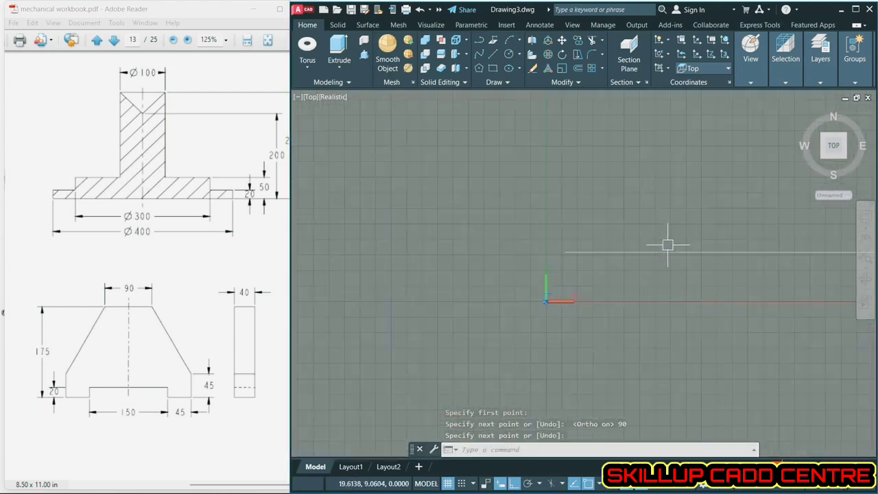
mouse_move(612, 288)
middle_mouse_down()
mouse_move(527, 242)
mouse_move(525, 199)
middle_mouse_up()
key("Return")
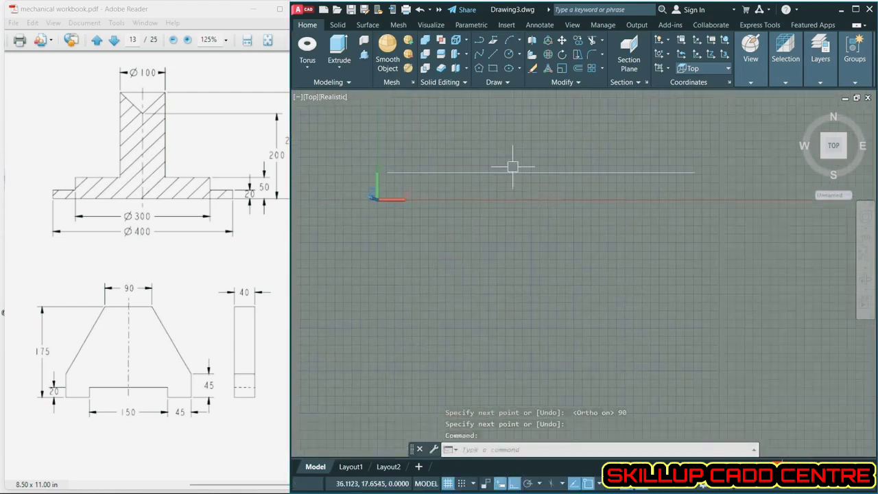
Draw a vertical centre line 175 long downward from the midpoint of the top edge
left_click(491, 55)
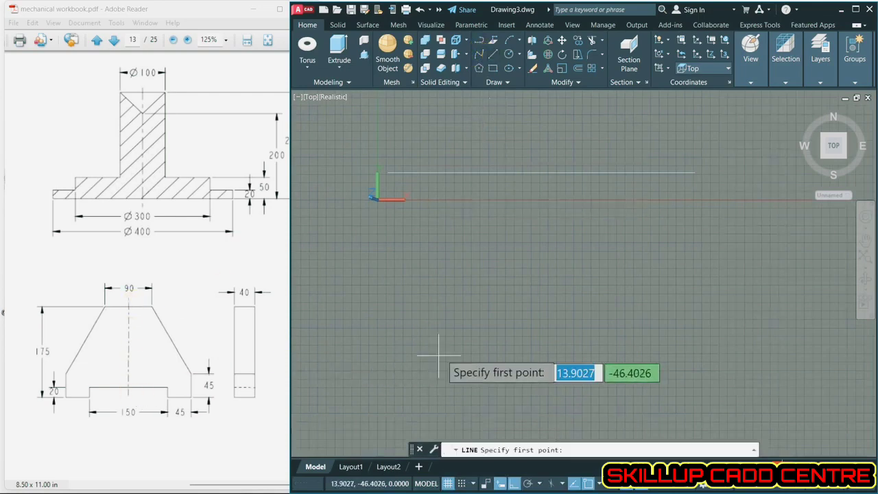
left_click(541, 172)
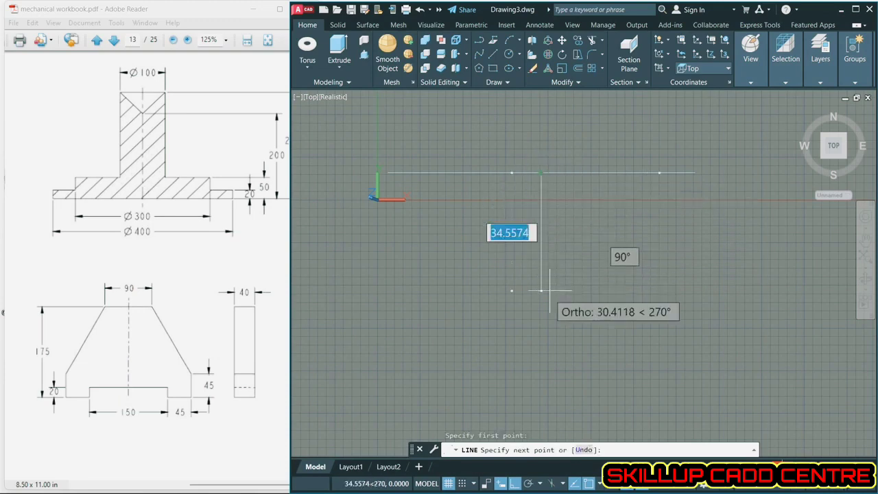
type("175")
key("Return")
scroll(560, 369, "down", 5)
middle_click_drag(583, 392, 547, 292)
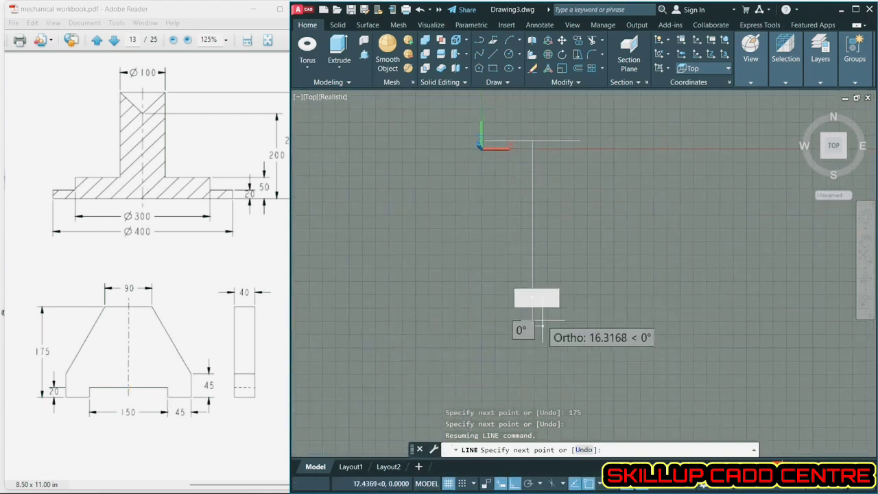
Draw half of the base recess from the centre line's lower end: 20 up, 75 to the right and 20 down
type("20")
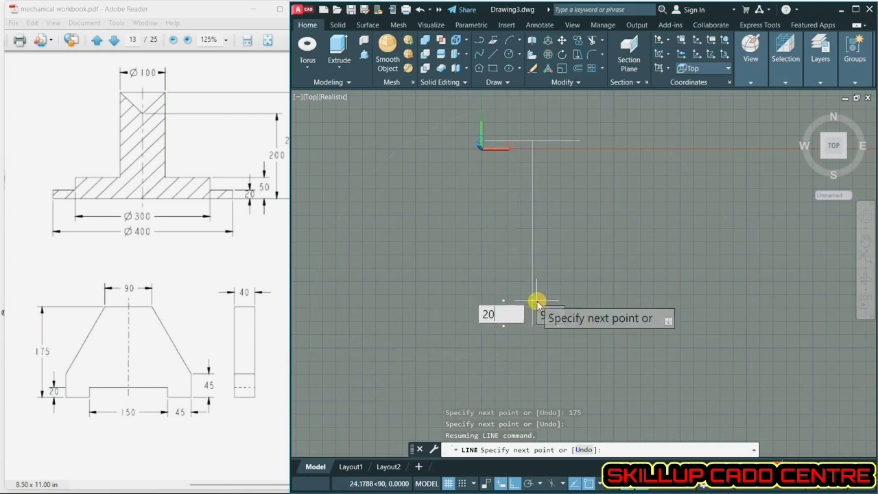
key("Return")
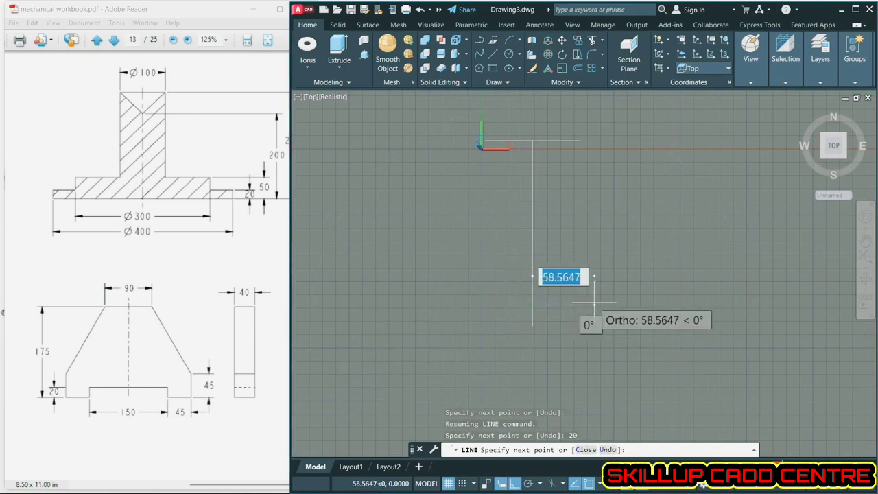
type("75")
key("Return")
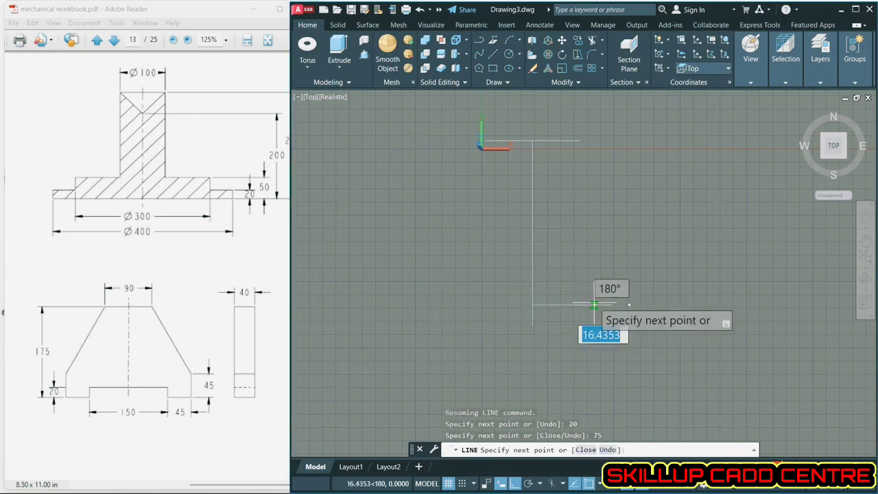
type("20")
key("Return")
Continue the outline 45 to the right and 45 up, and close it with a sloping line to the top edge's right end
type("45")
key("Return")
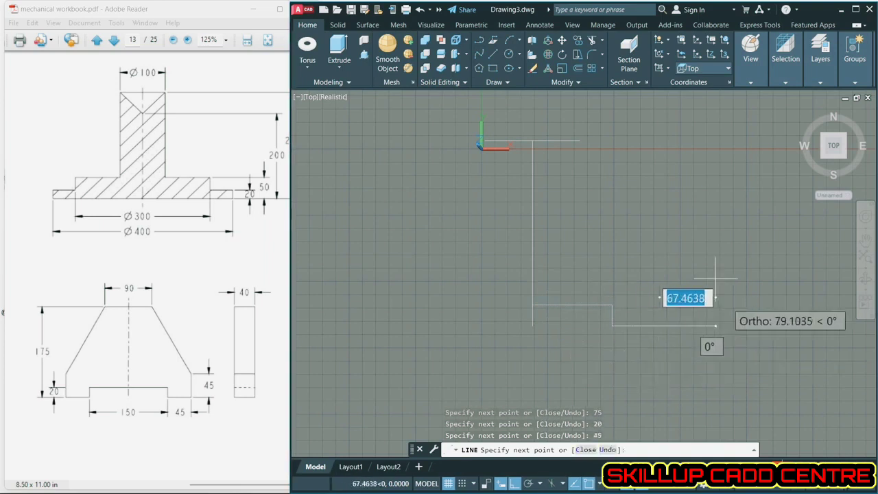
type("45")
key("Return")
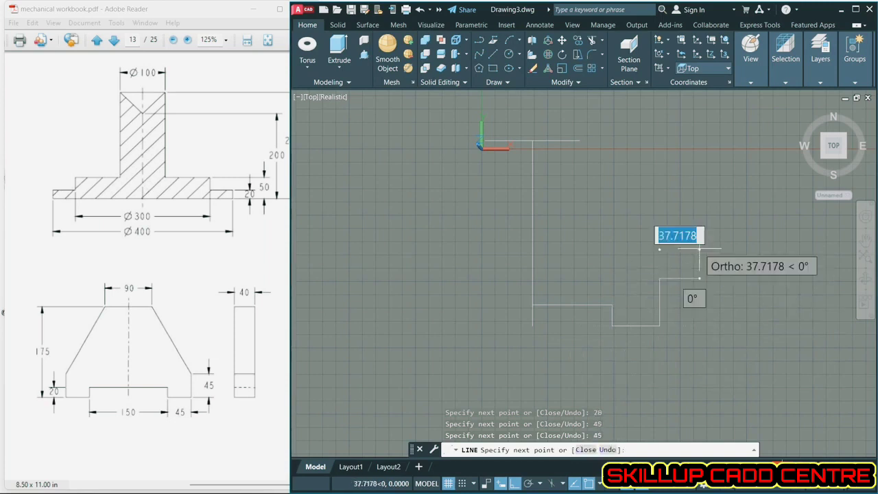
left_click(581, 141)
key("Return")
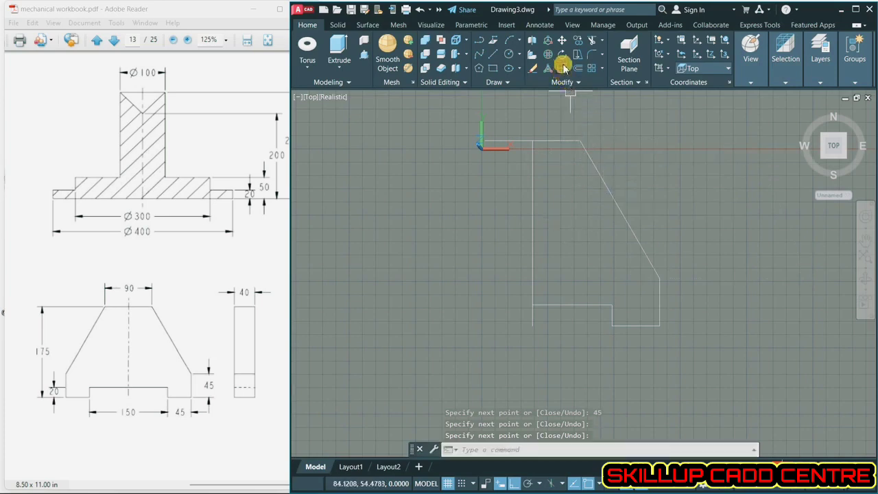
Mirror the sloping line, foot and recess lines of the right half about the vertical centre line, keeping the source objects
left_click(593, 82)
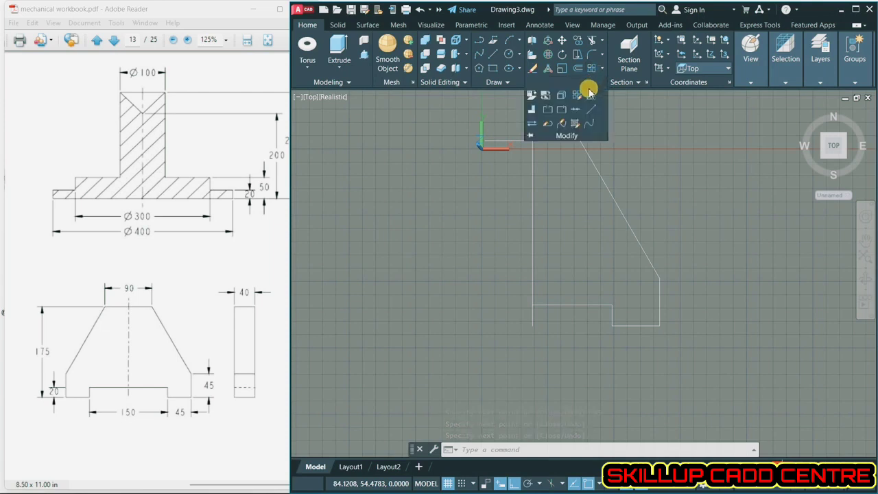
left_click(591, 95)
left_click(601, 170)
left_click(661, 303)
left_click(628, 326)
left_click(612, 316)
left_click(595, 304)
key("Return")
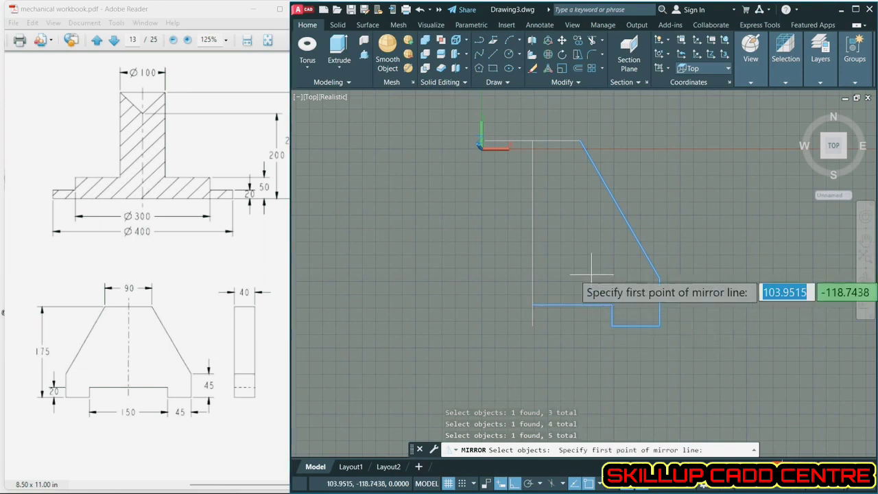
left_click(533, 305)
left_click(531, 196)
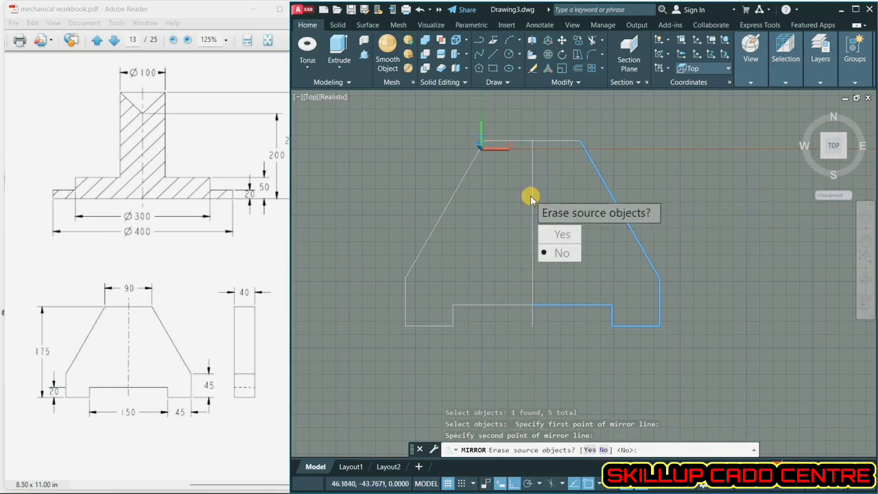
key("Return")
Erase the vertical centre line and the short vertical segment left below the recess
left_click(530, 196)
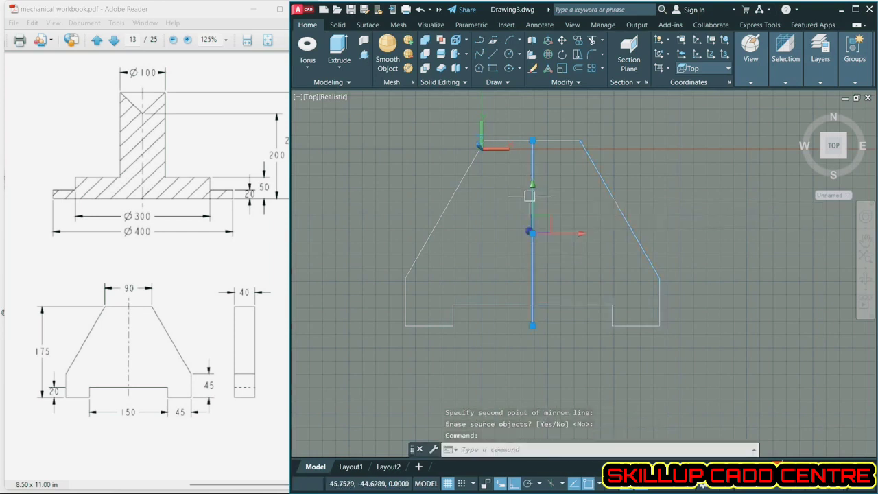
key("Delete")
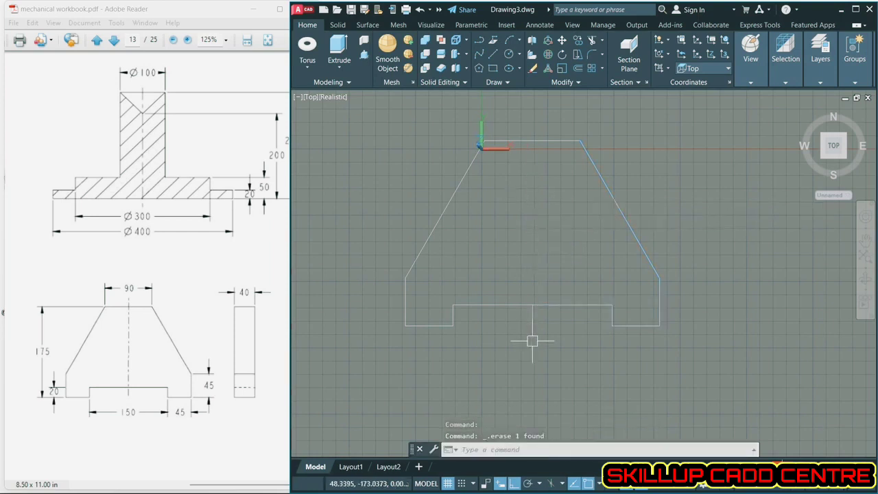
left_click(532, 317)
key("Delete")
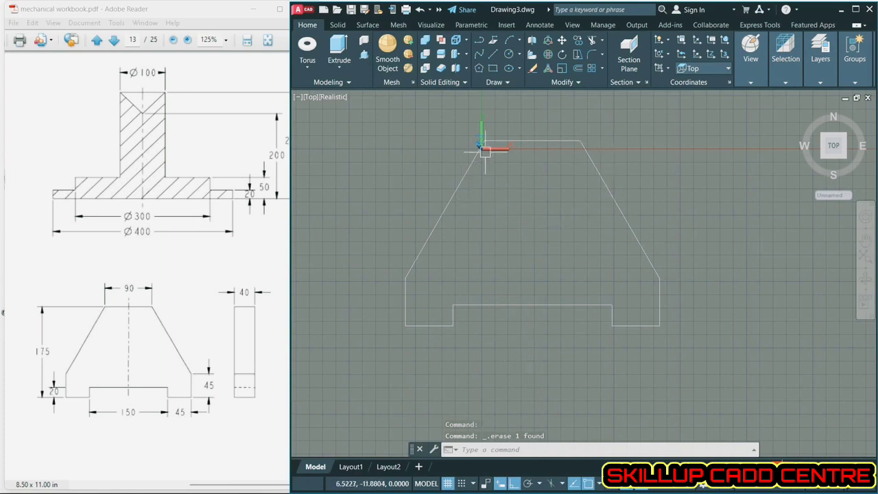
Convert all the lines of the tapered outline into a single region
left_click(492, 82)
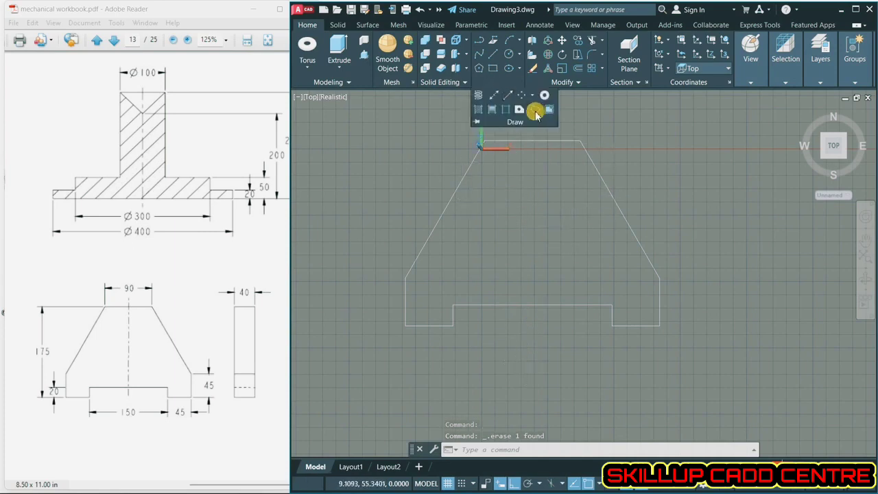
left_click(520, 110)
left_click(703, 122)
left_click(394, 393)
key("Return")
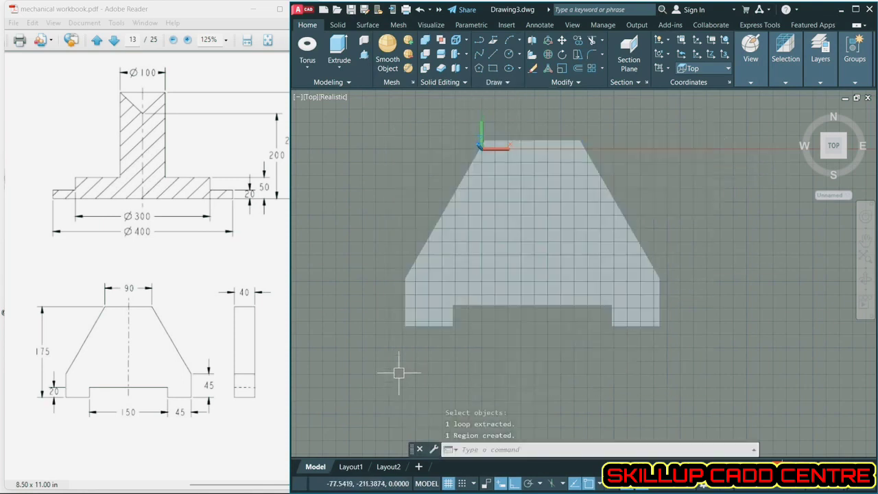
Switch to the SW isometric view and extrude the tapered region to a height of 40
left_click(826, 159)
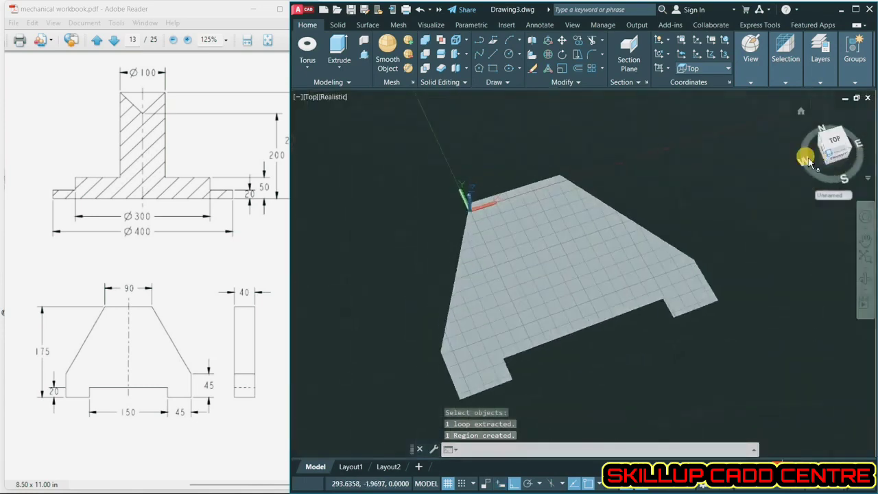
left_click(339, 49)
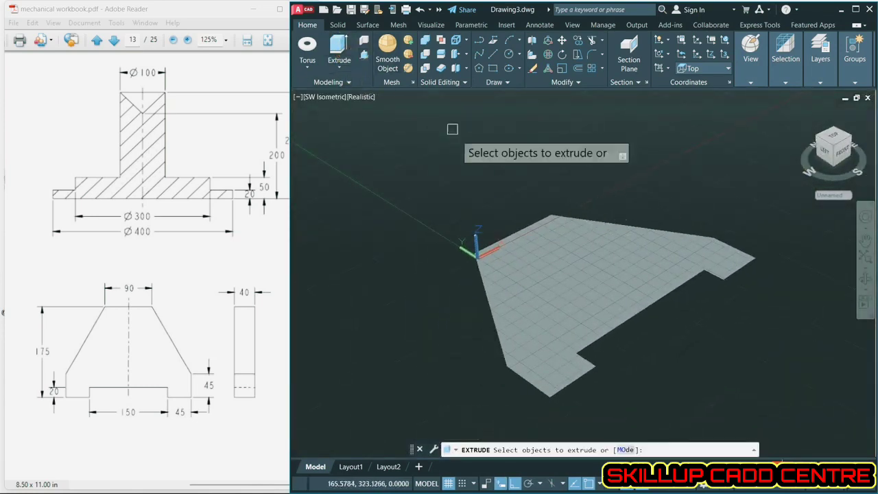
left_click(518, 232)
key("Return")
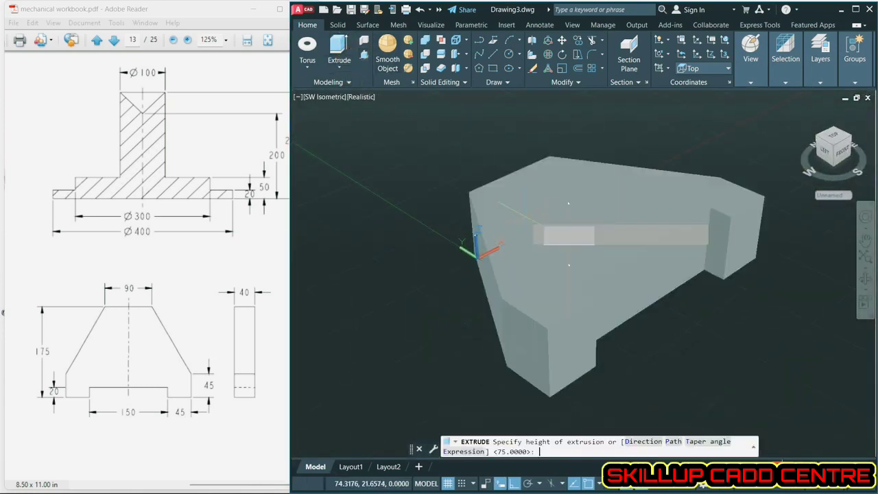
type("4")
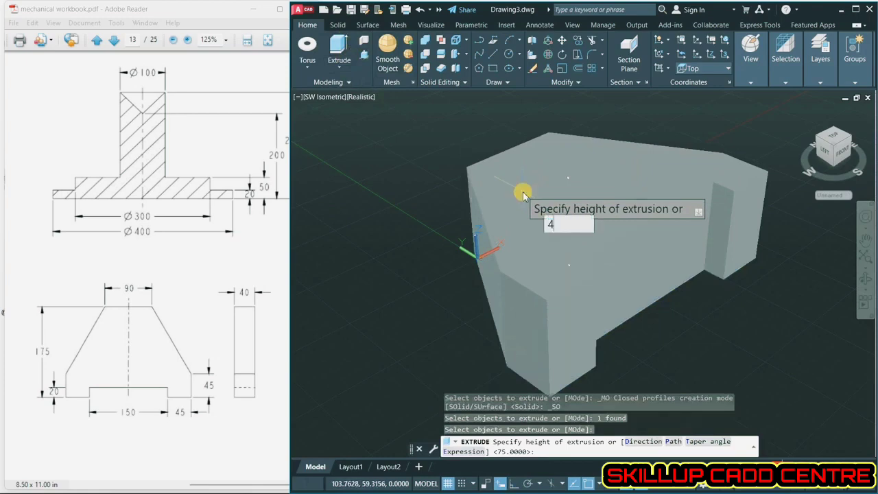
key("Return")
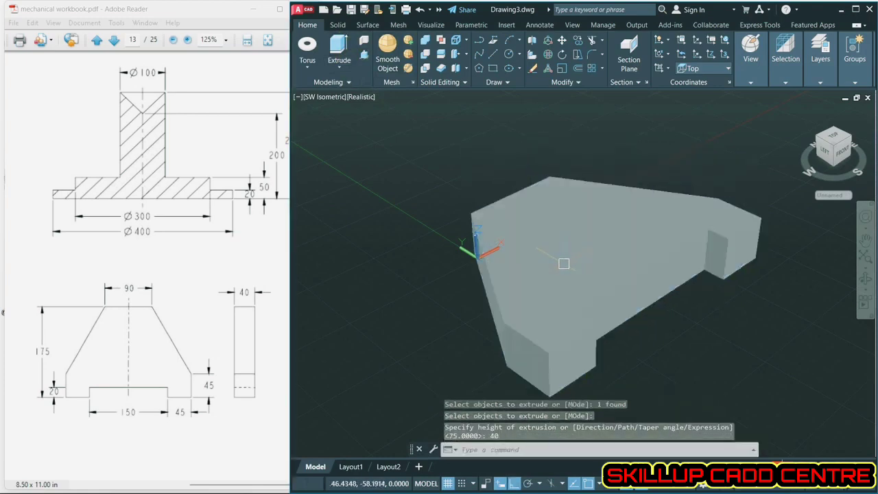
left_click(563, 264)
double_click(563, 264)
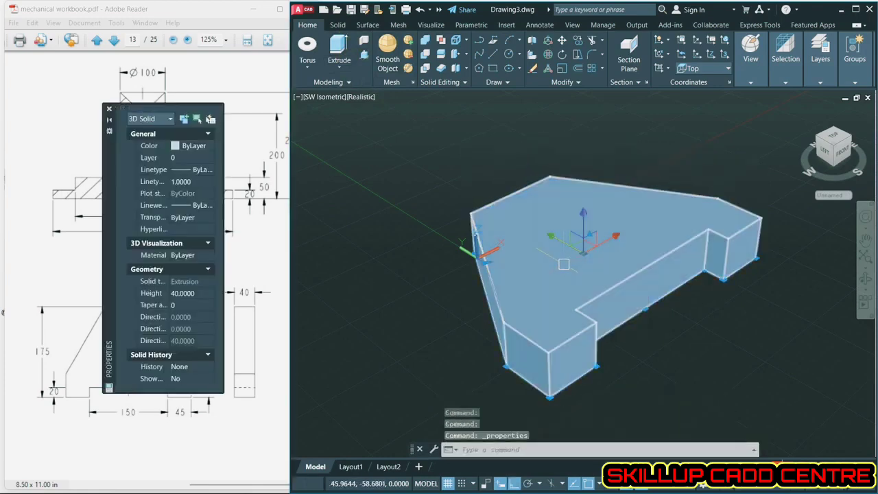
left_click(192, 145)
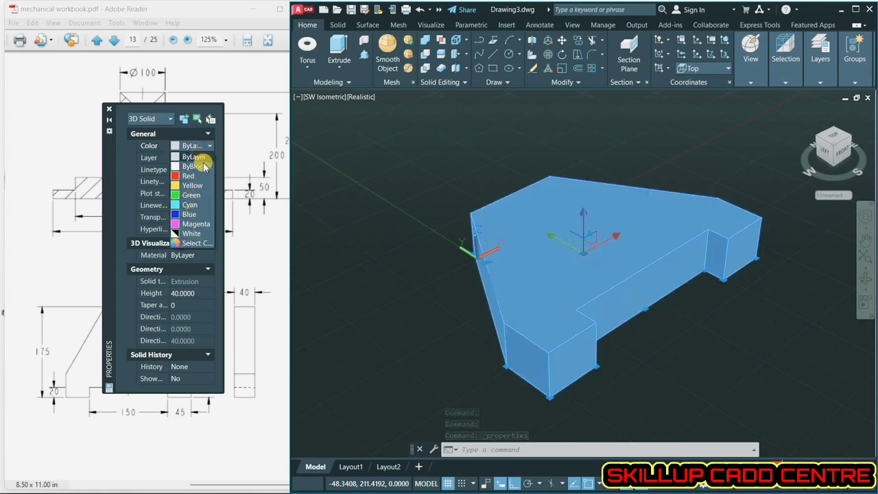
key("Escape")
key("Escape")
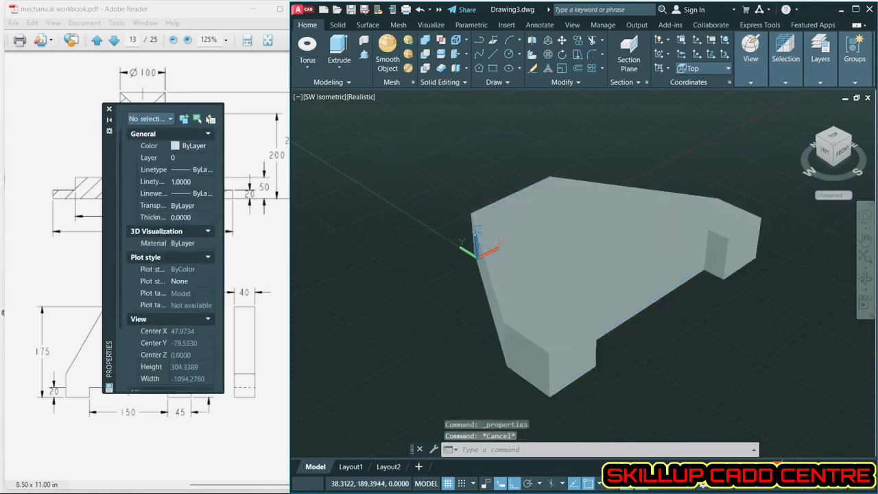
left_click(109, 110)
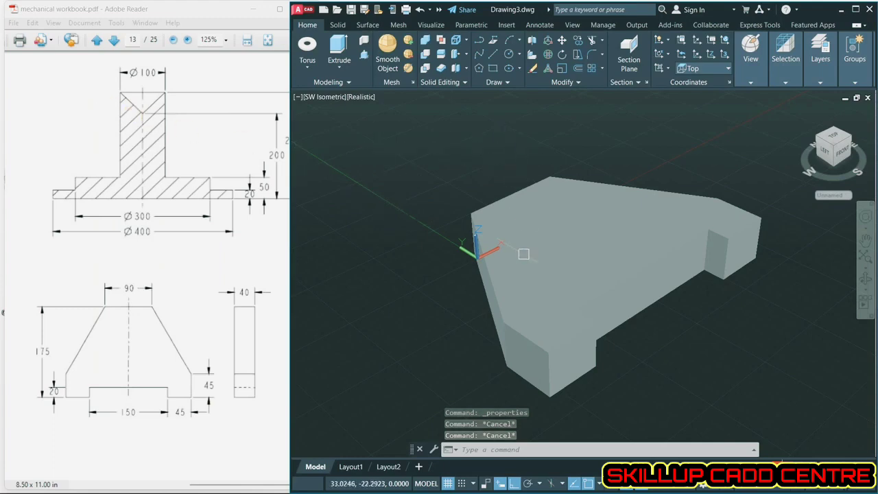